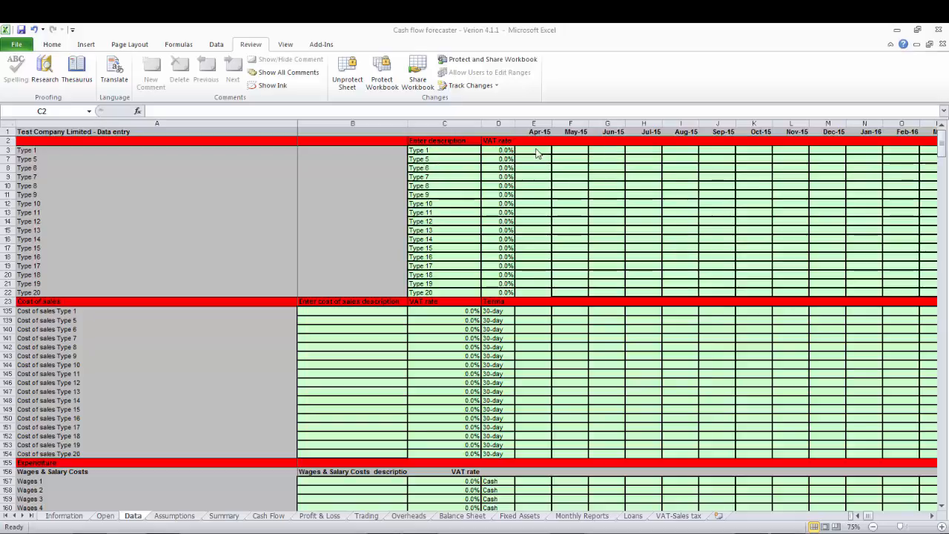
# Change the description of the first sales type, Type 1, to "Software sales" on the Data sheet.
pyautogui.click(535, 149)
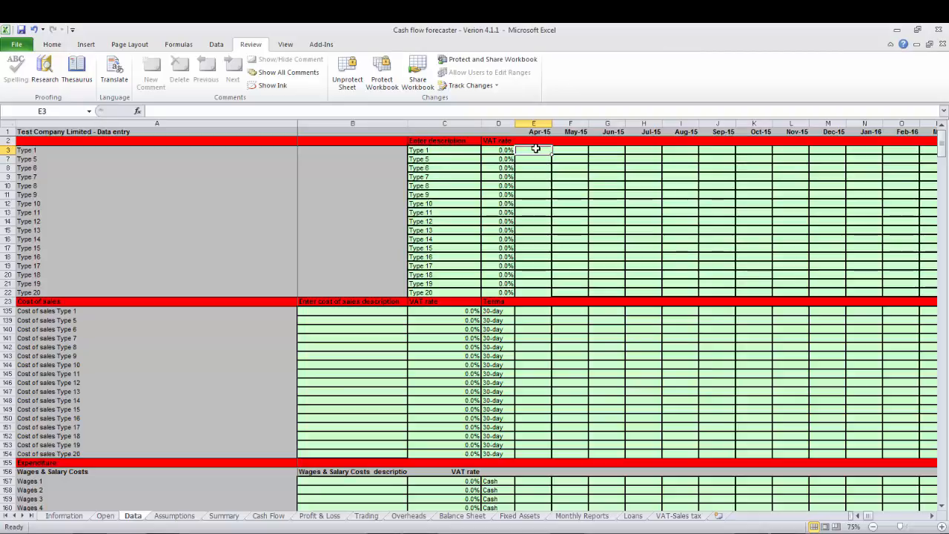
pyautogui.press('Left')
pyautogui.press('Left')
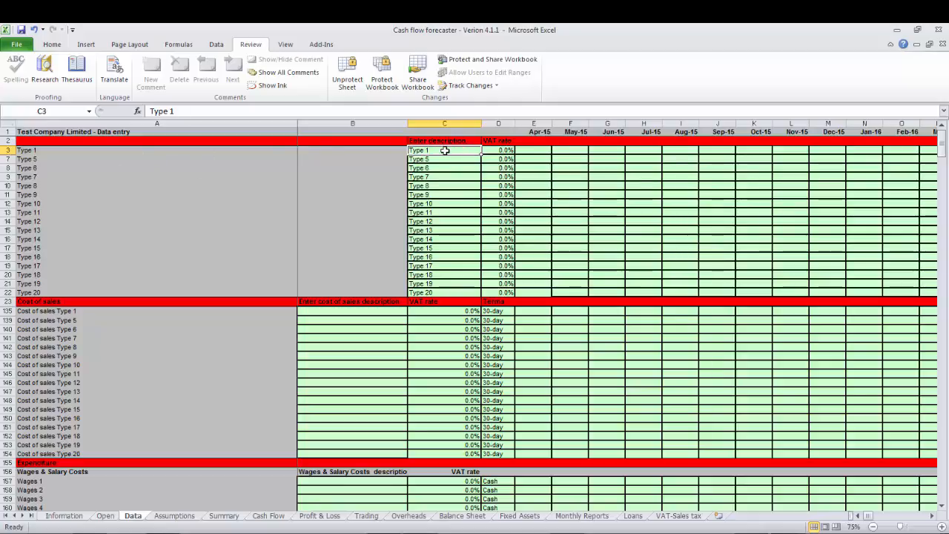
pyautogui.write('Software sales')
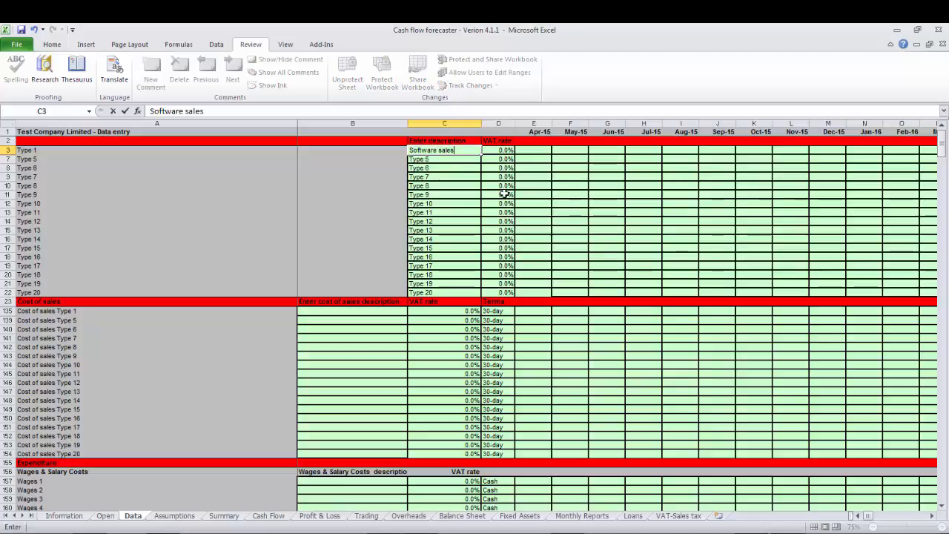
pyautogui.press('Tab')
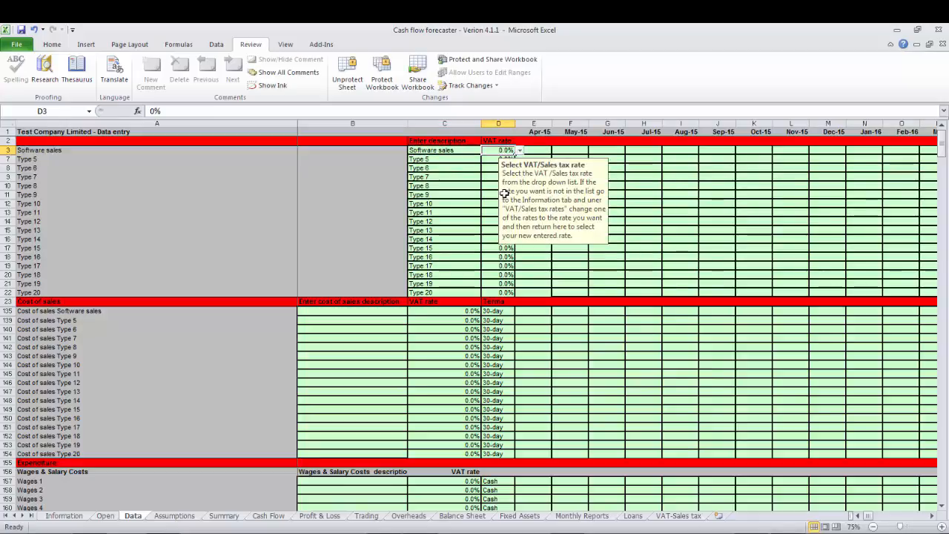
# Set the VAT rate for Software sales to 20%.
pyautogui.click(520, 150)
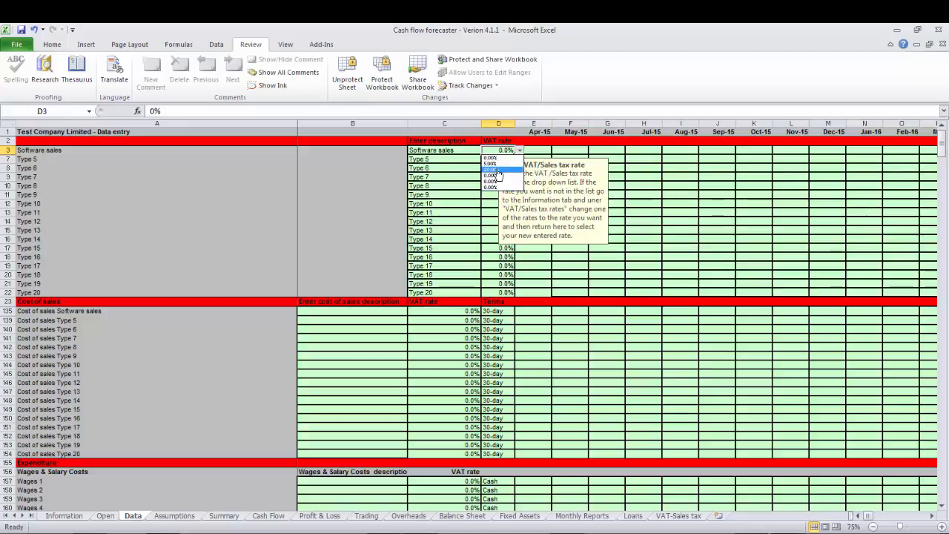
pyautogui.click(492, 169)
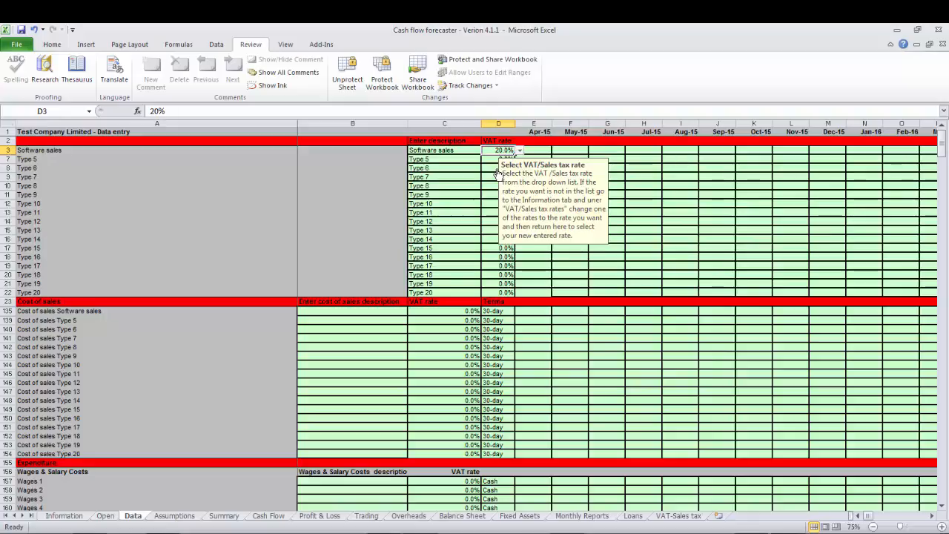
pyautogui.click(518, 150)
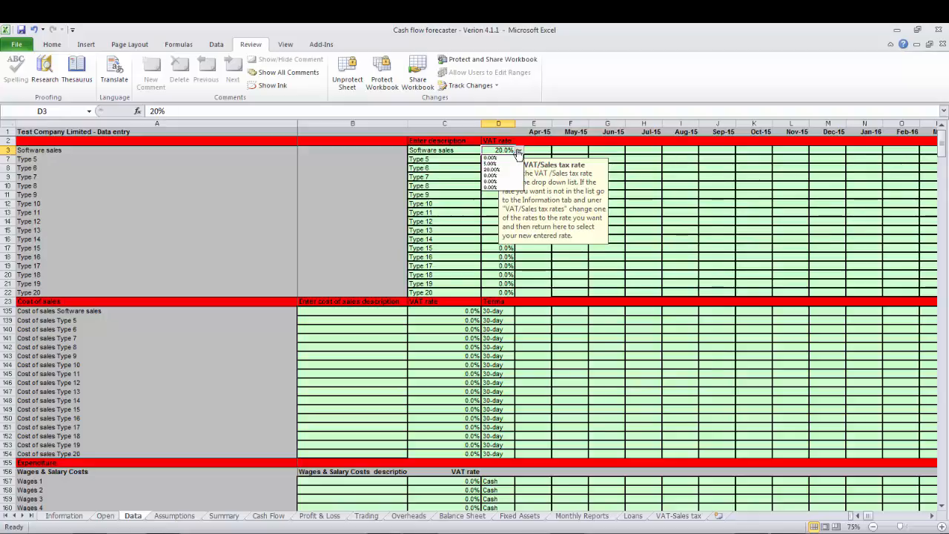
# Enter Software sales of 5000 for Apr-15 and May-15, 6000 for Jun-15 and 5500 for Jul-15, and view the Profit & Loss and Cash Flow sheets.
pyautogui.click(536, 150)
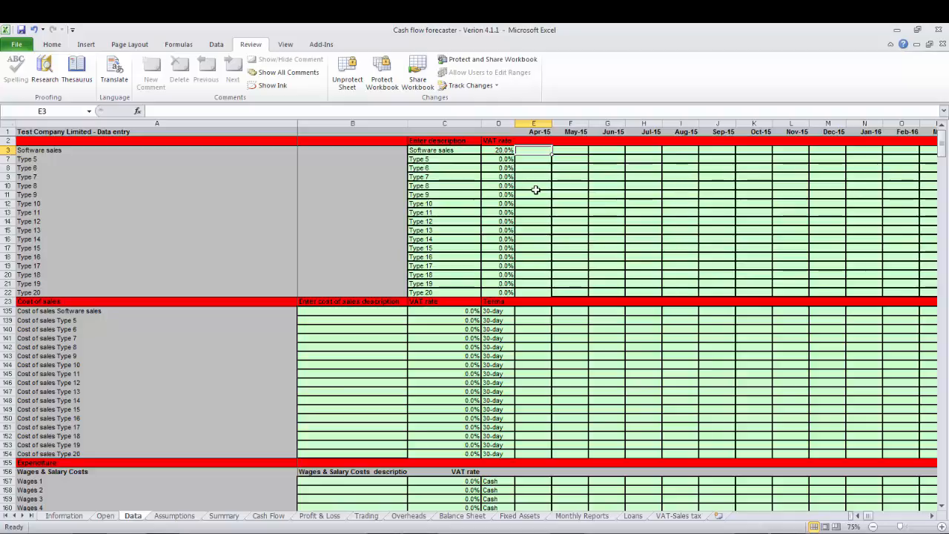
pyautogui.write('5000')
pyautogui.press('Tab')
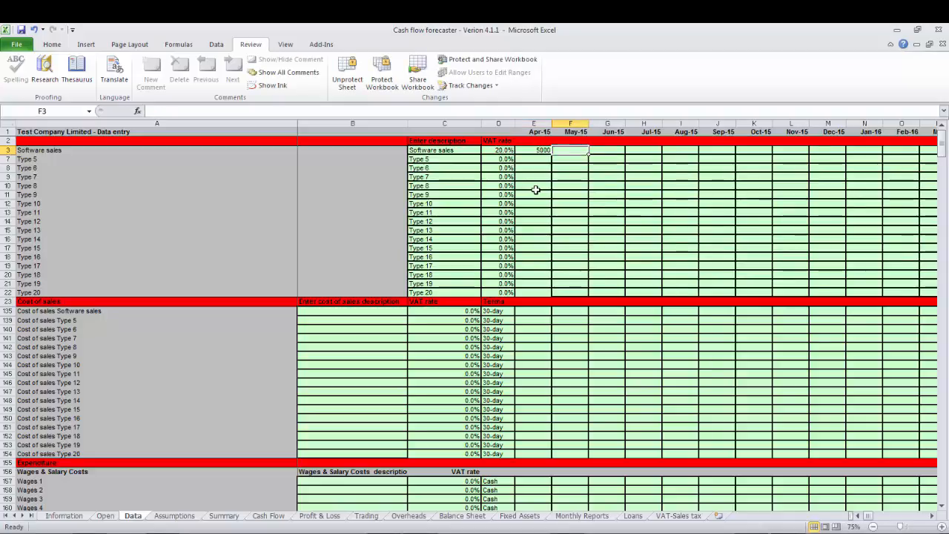
pyautogui.write('5000')
pyautogui.press('Tab')
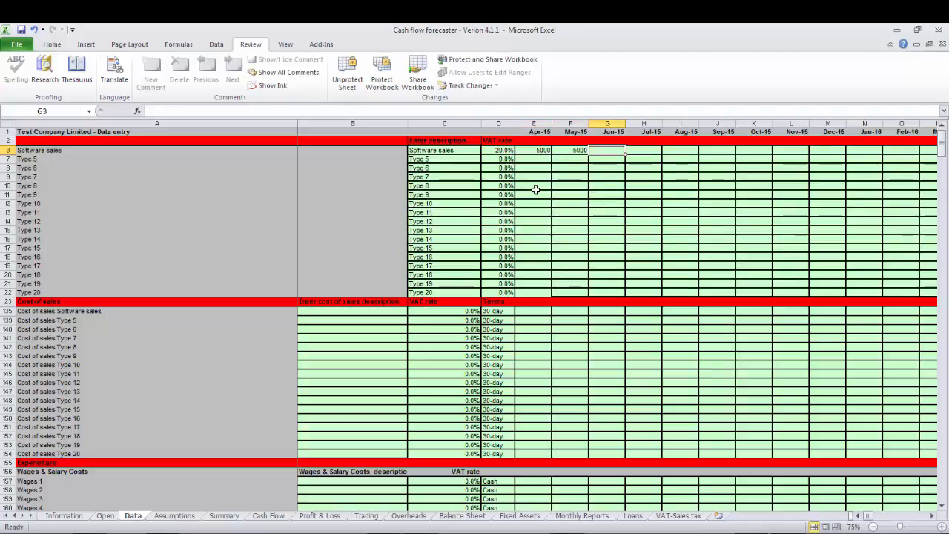
pyautogui.write('6000')
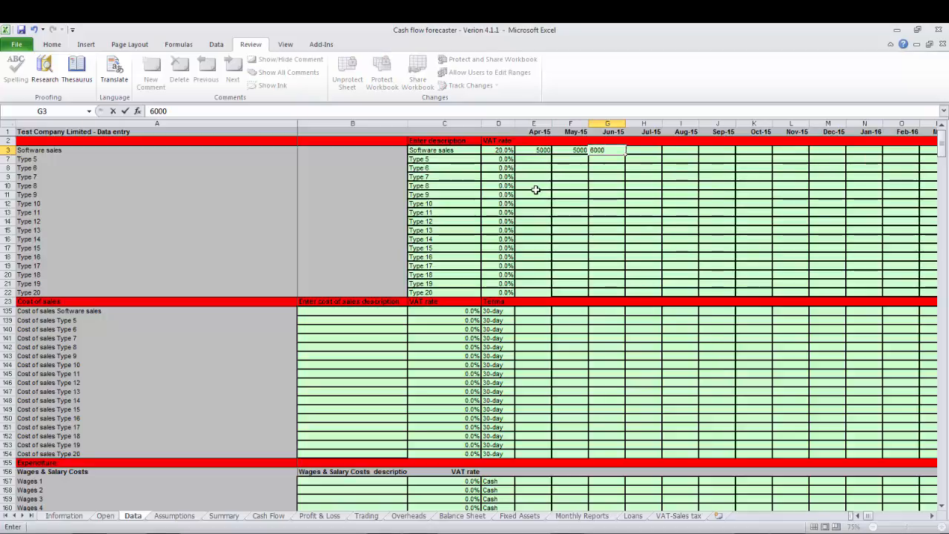
pyautogui.press('Tab')
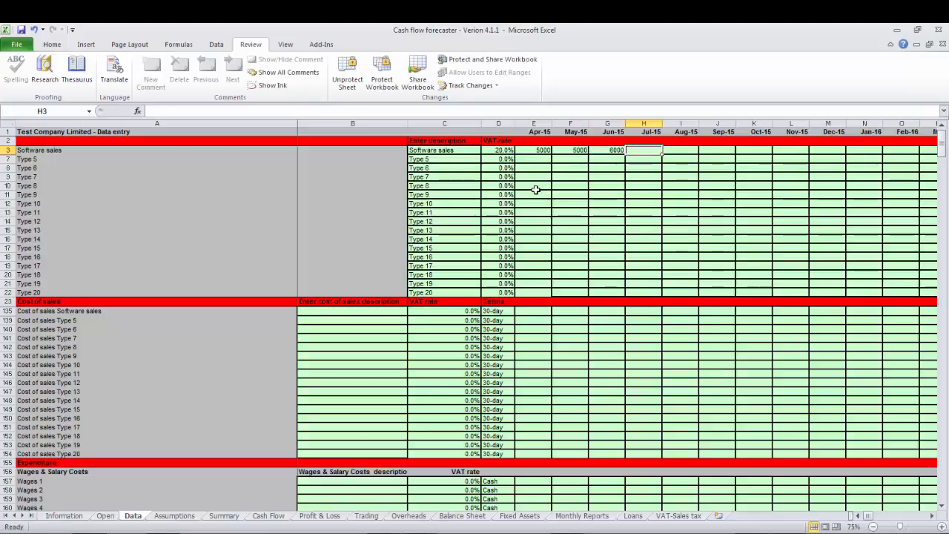
pyautogui.write('55')
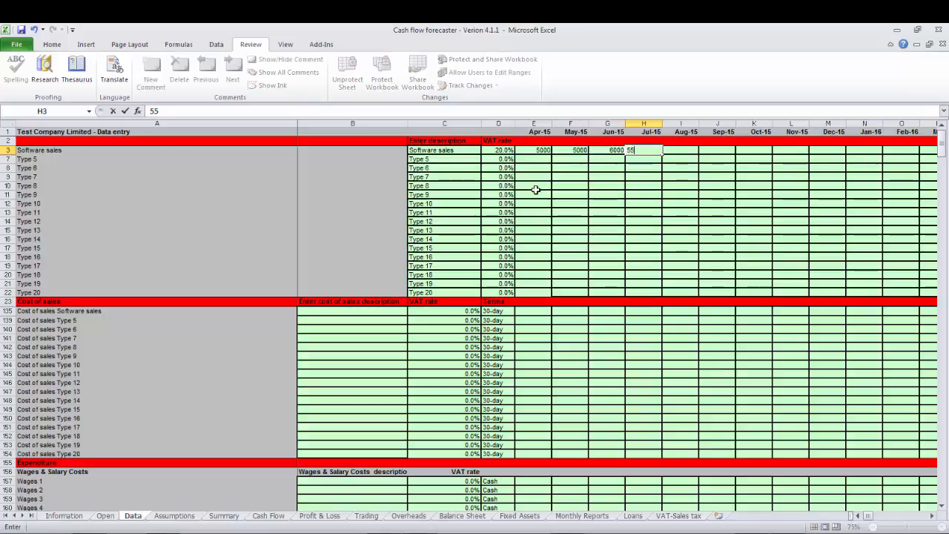
pyautogui.write('00')
pyautogui.hotkey('ctrl', 'Return')
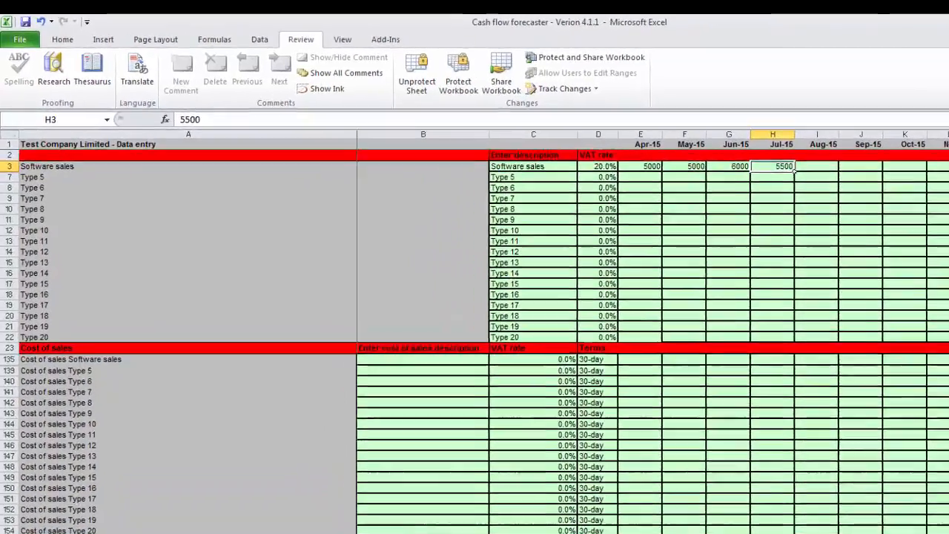
pyautogui.click(320, 515)
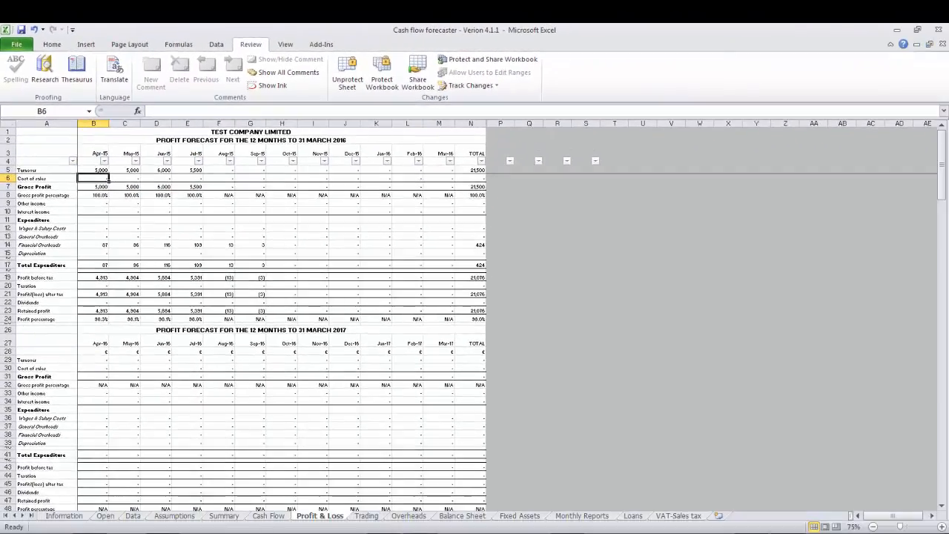
pyautogui.click(269, 516)
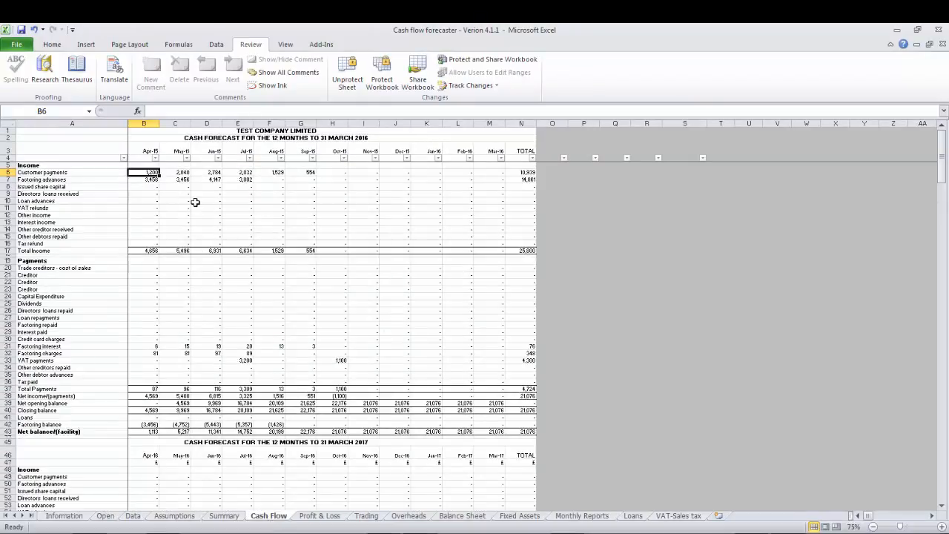
# Clear the 30-day and 60-day customer payment terms and the credit card share of cash sales on the Information sheet, and view the cash forecast.
pyautogui.click(65, 515)
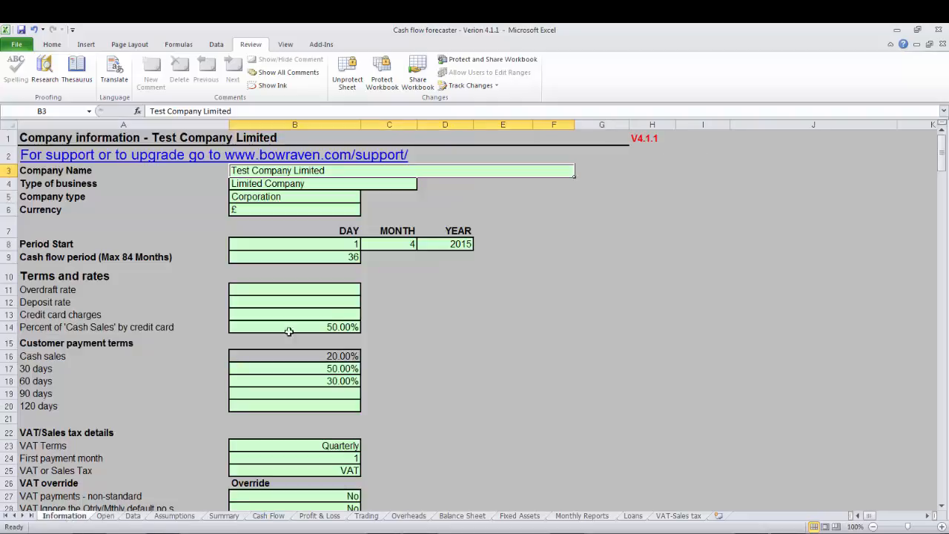
pyautogui.moveTo(322, 368); pyautogui.dragTo(320, 379)
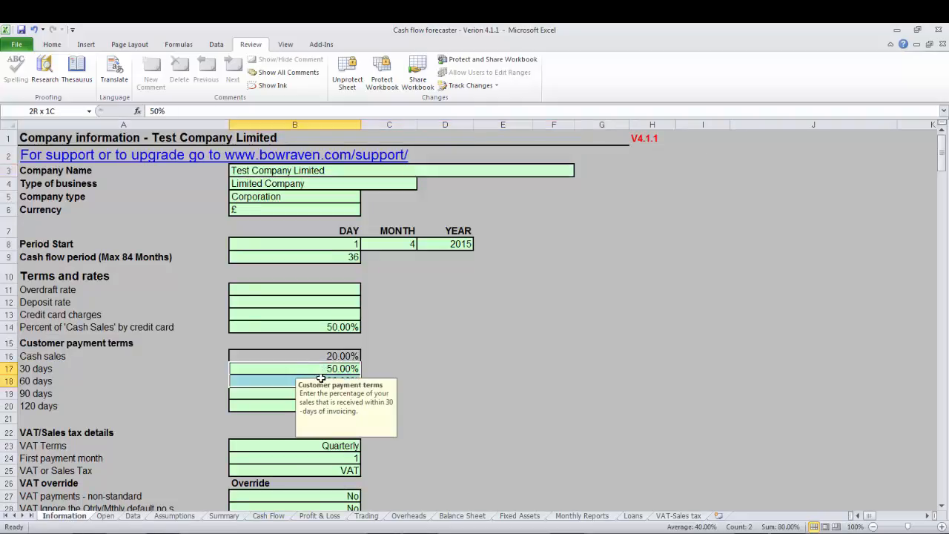
pyautogui.press('Delete')
pyautogui.press('Up')
pyautogui.press('Up')
pyautogui.press('Up')
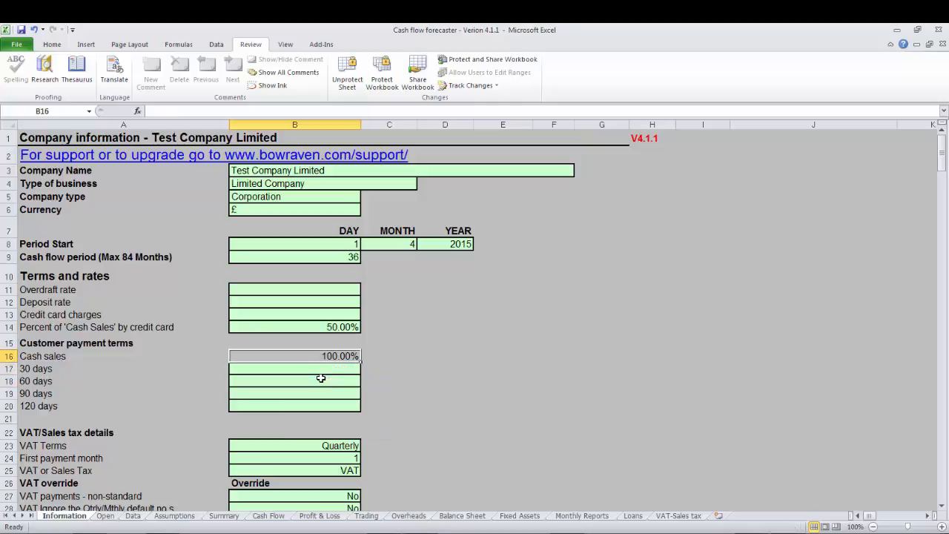
pyautogui.press('Delete')
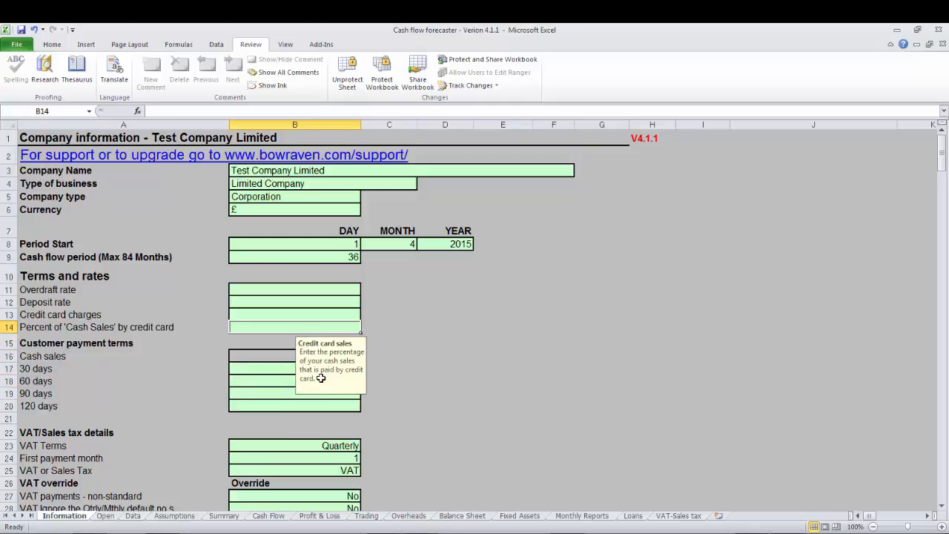
pyautogui.click(279, 370)
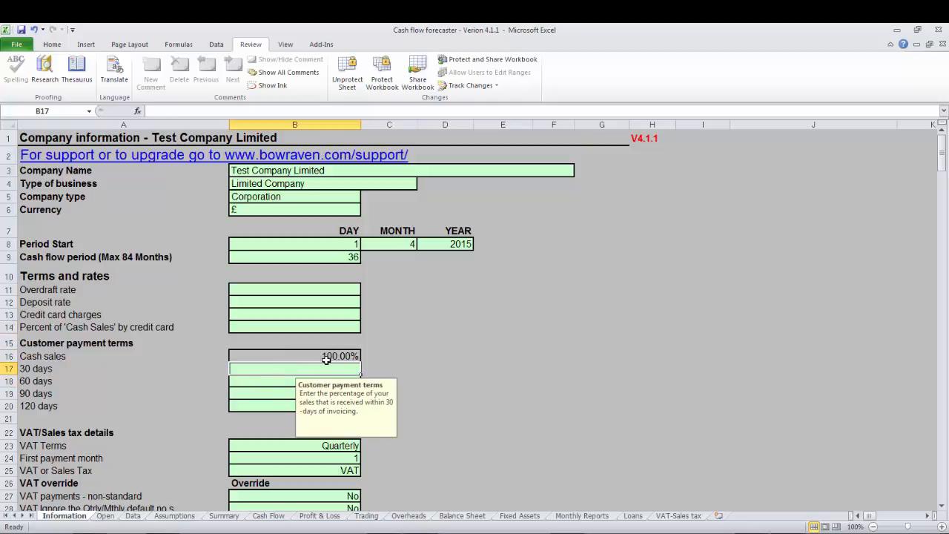
pyautogui.click(269, 517)
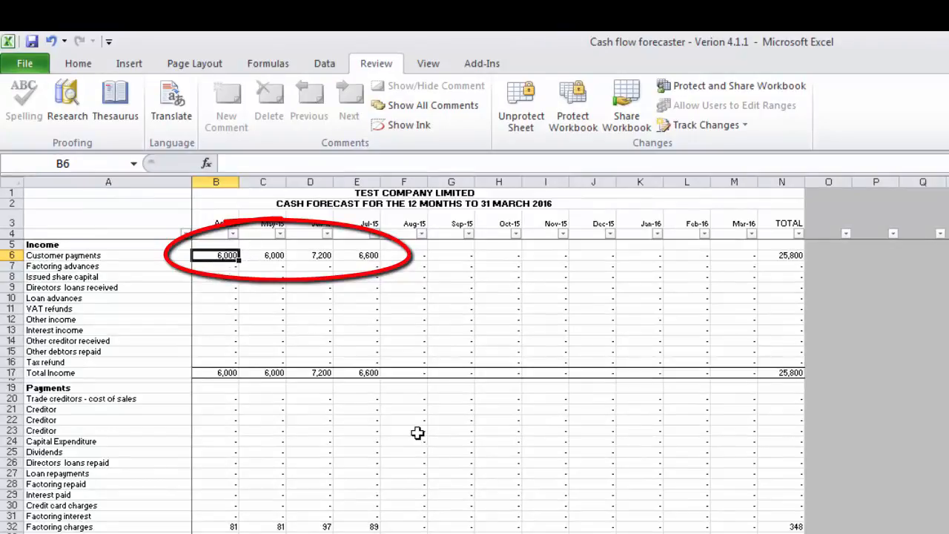
# Set the 30-day customer payment term to 100% on the Information sheet and view the effect on the Cash Flow sheet.
pyautogui.hotkey('ctrl', 'pageup')
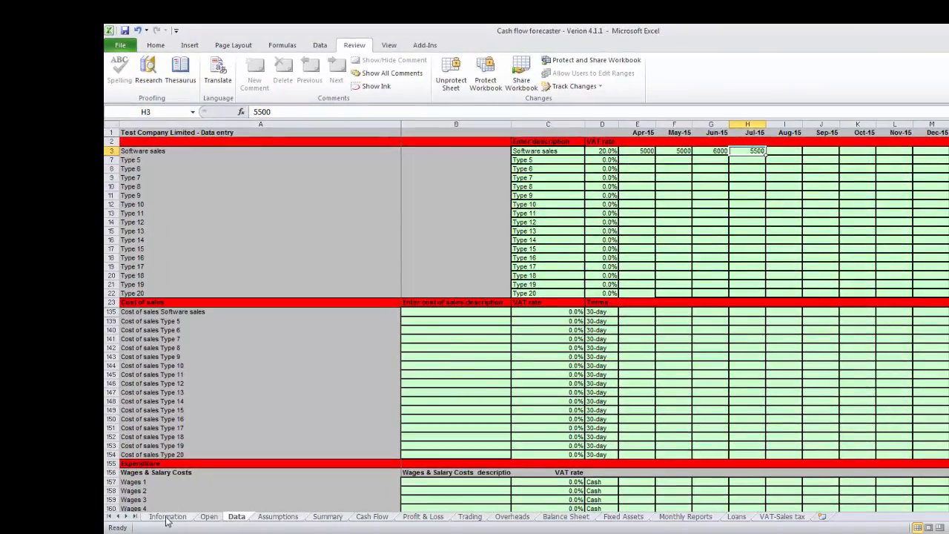
pyautogui.click(167, 516)
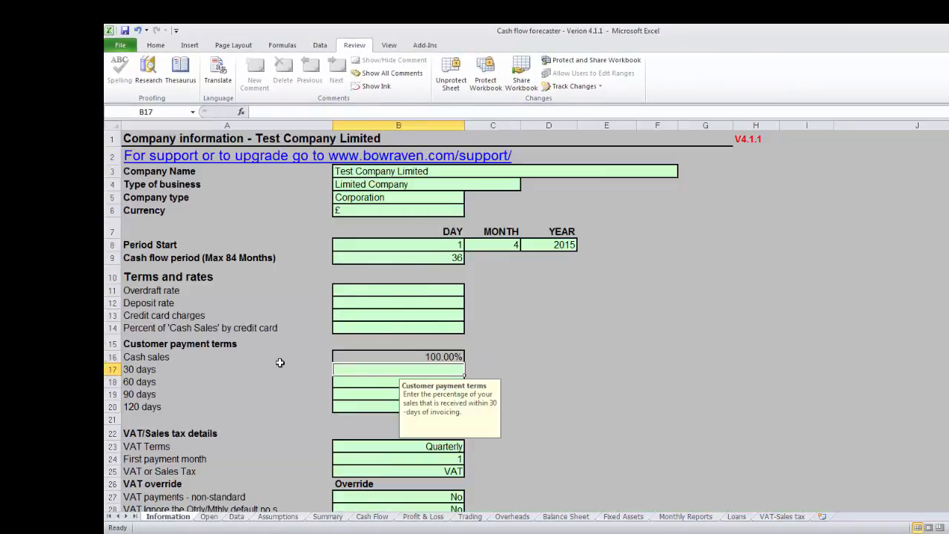
pyautogui.write('10')
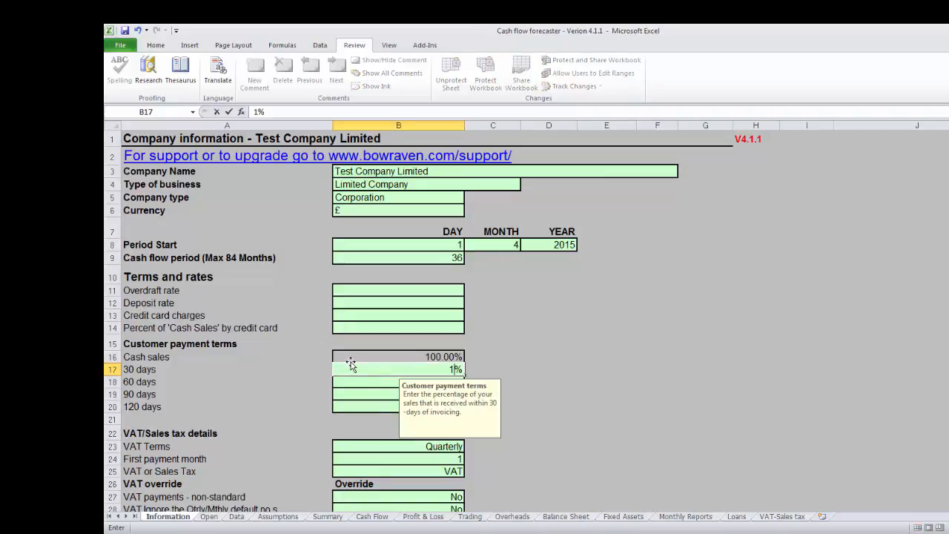
pyautogui.write('0')
pyautogui.press('Return')
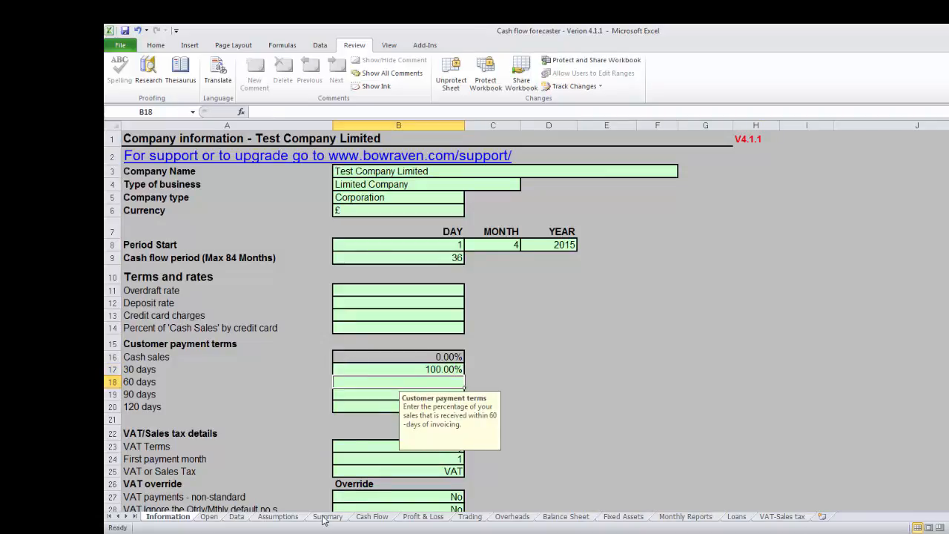
pyautogui.click(372, 516)
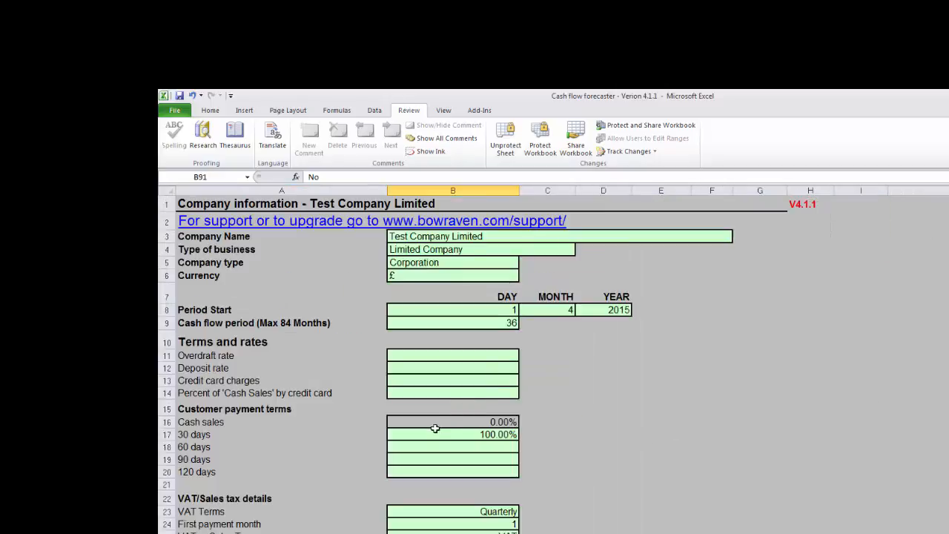
# Clear the 30-day customer payment term, set the 60-day term to 100%, and view the resulting customer payments on the Cash Flow sheet.
pyautogui.click(440, 432)
pyautogui.press('Delete')
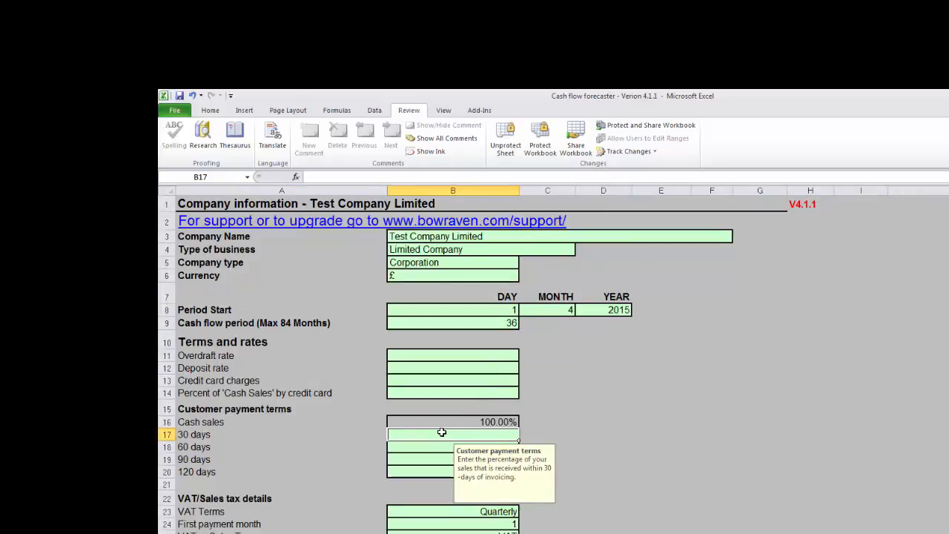
pyautogui.press('Down')
pyautogui.write('1000')
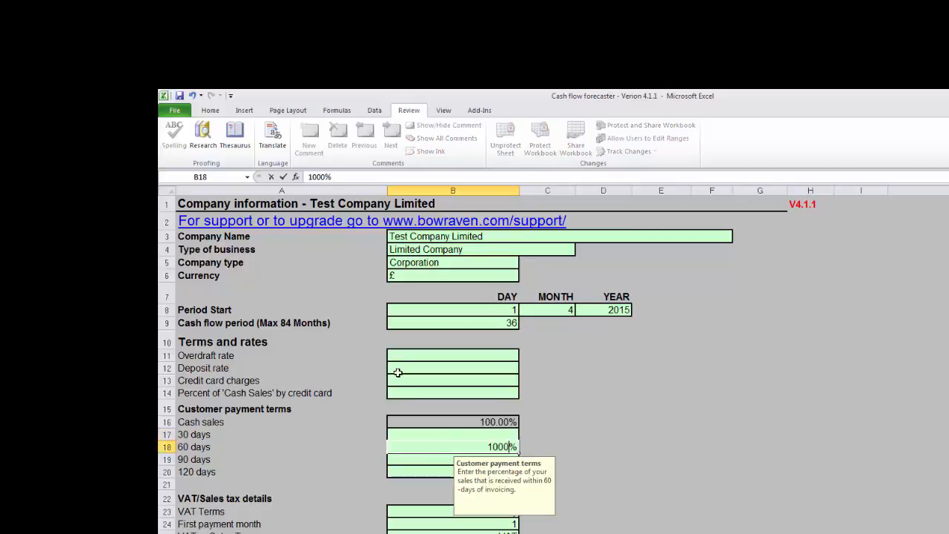
pyautogui.press('Return')
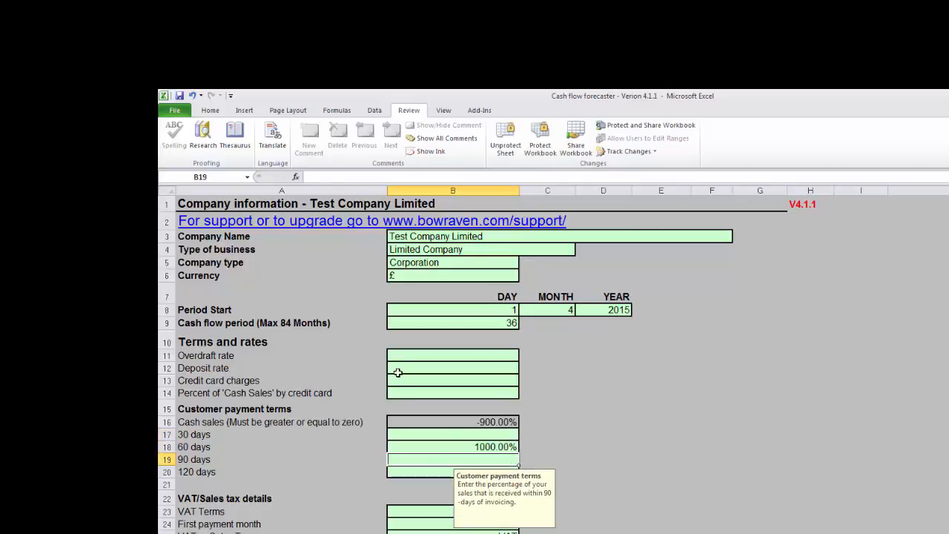
pyautogui.press('Up')
pyautogui.write('100')
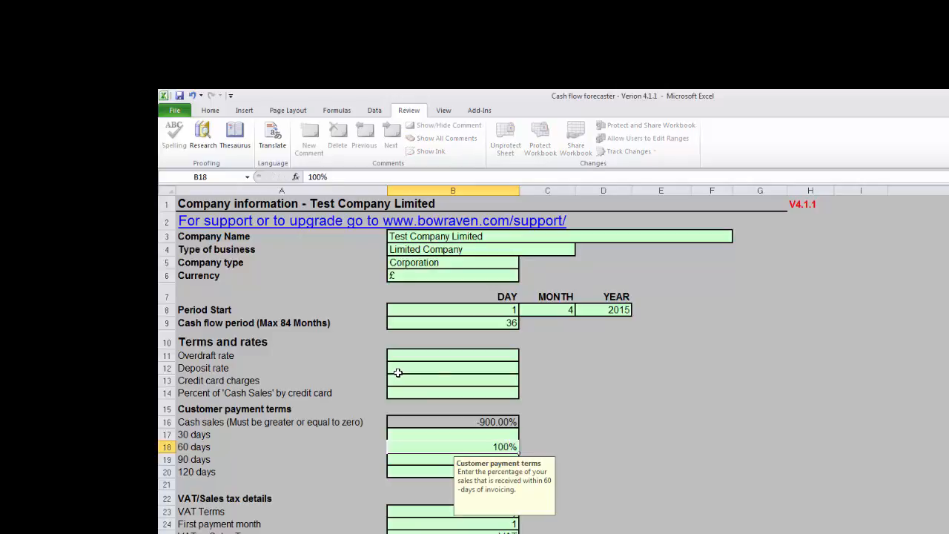
pyautogui.press('Return')
pyautogui.click(415, 532)
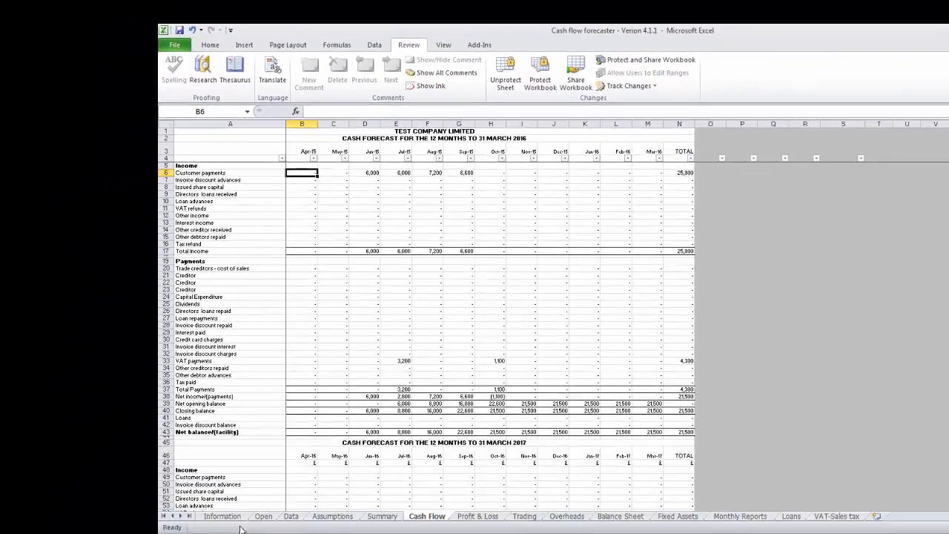
# Set both the 30-day and 60-day customer payment terms to 50% on the Information sheet.
pyautogui.click(224, 516)
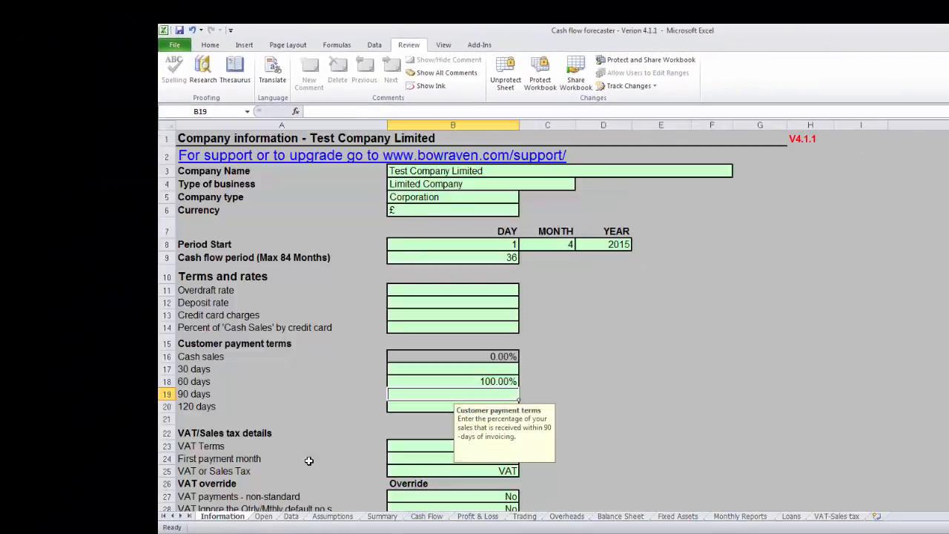
pyautogui.click(460, 369)
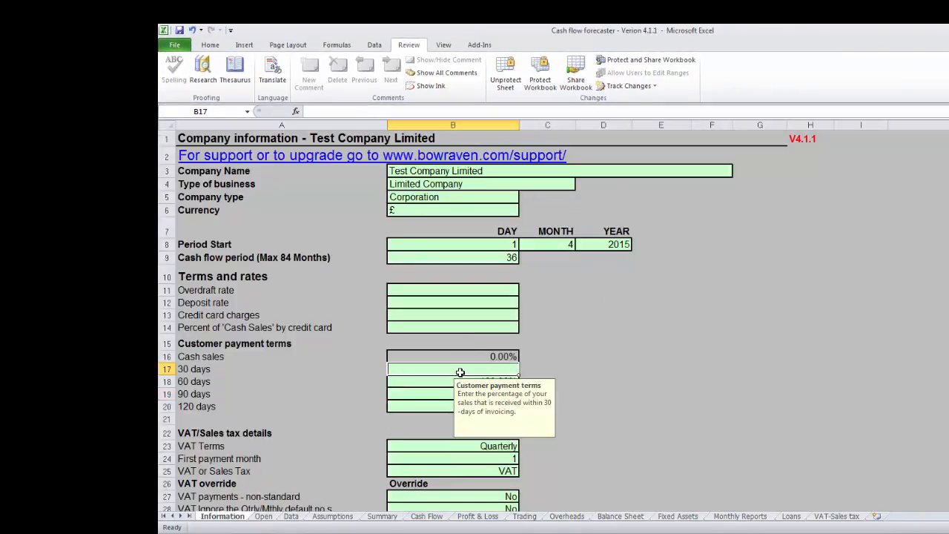
pyautogui.write('50')
pyautogui.press('Return')
pyautogui.write('100')
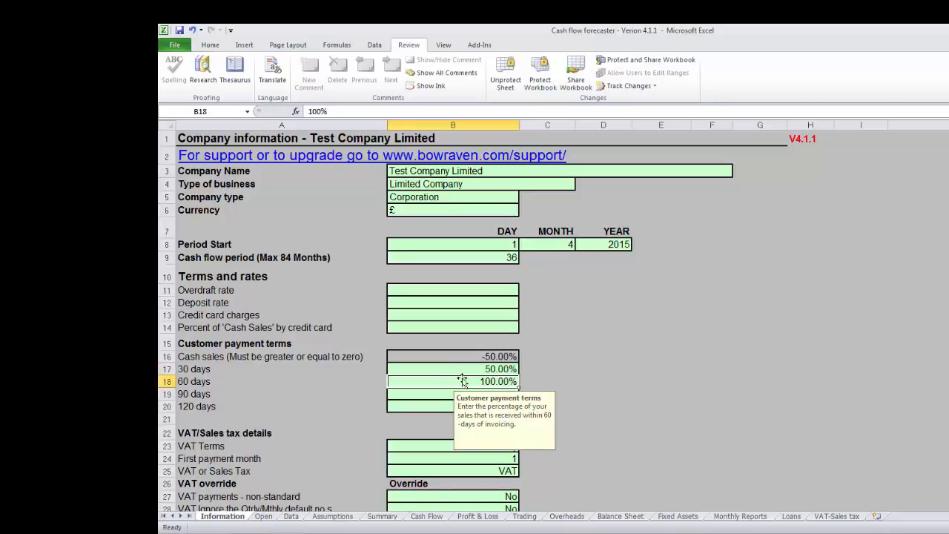
pyautogui.press('Return')
pyautogui.press('Up')
pyautogui.write('50')
pyautogui.press('Return')
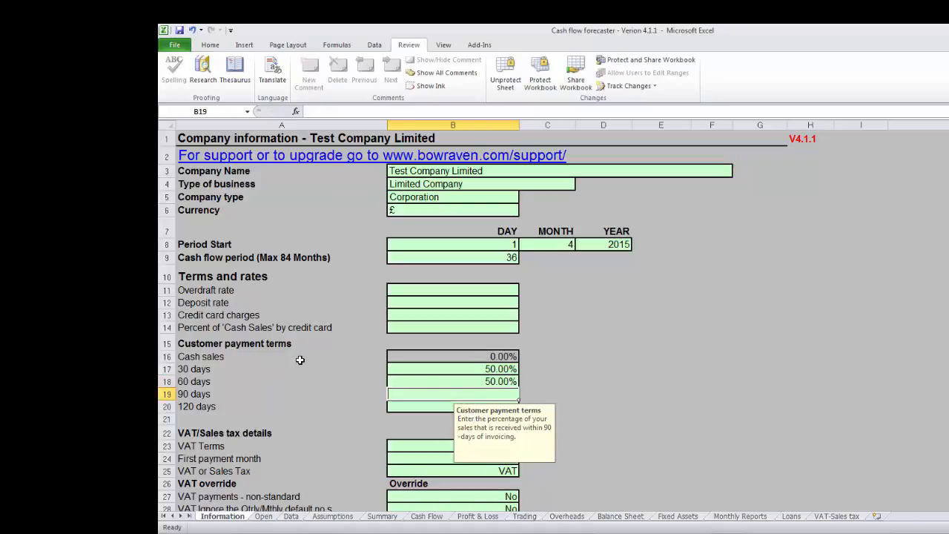
# Try a 60-day customer payment term of 100%, and return it to 50%.
pyautogui.click(432, 378)
pyautogui.write('1')
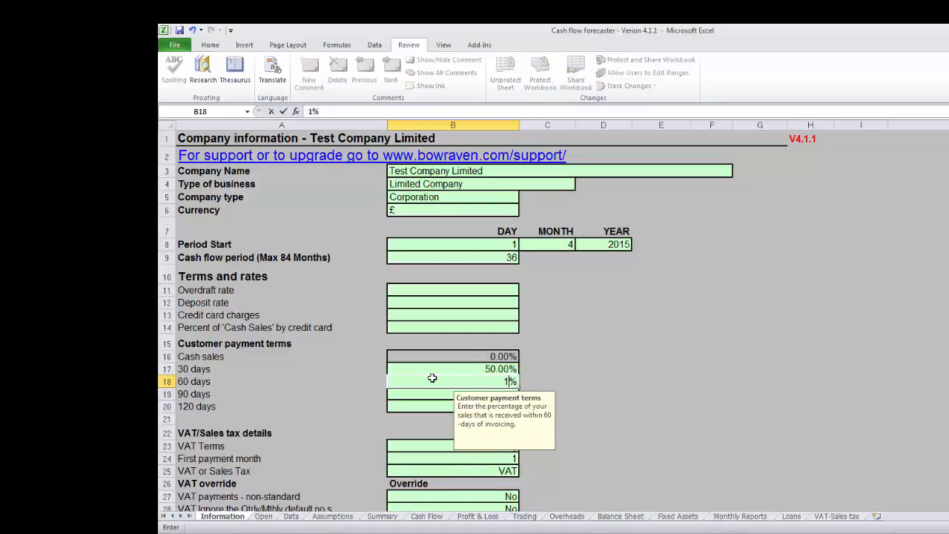
pyautogui.write('00')
pyautogui.press('Return')
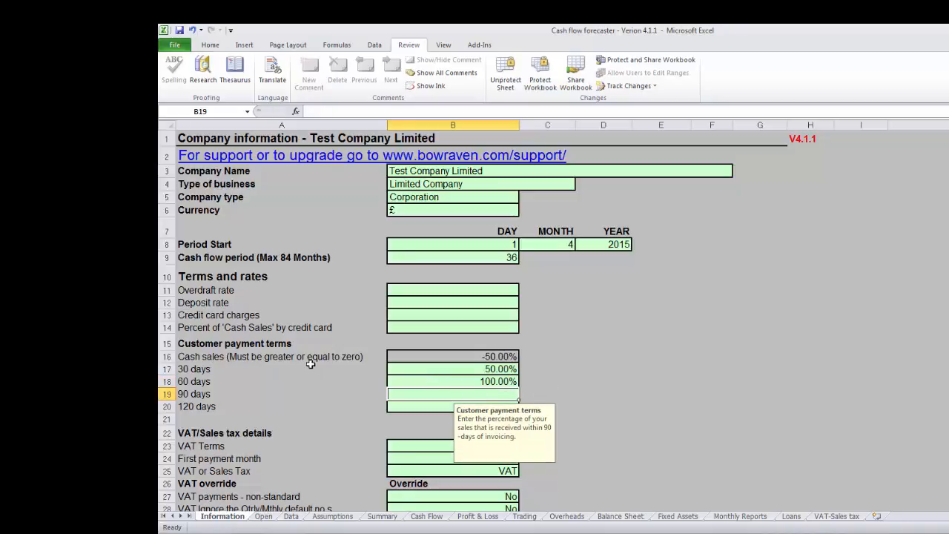
pyautogui.click(485, 381)
pyautogui.write('5')
pyautogui.press('Return')
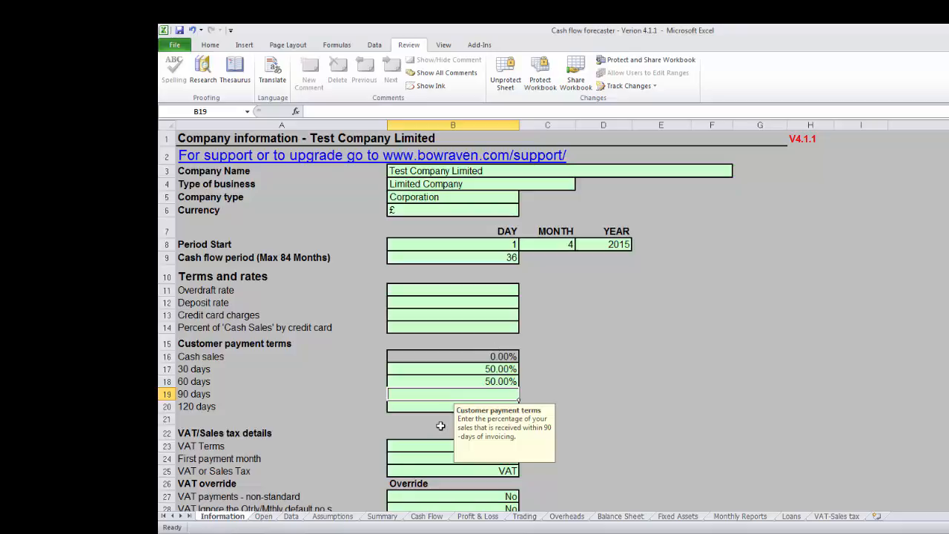
# Review the customer payments and VAT payments on the Cash Flow sheet against the Data and VAT-Sales tax sheets.
pyautogui.click(426, 516)
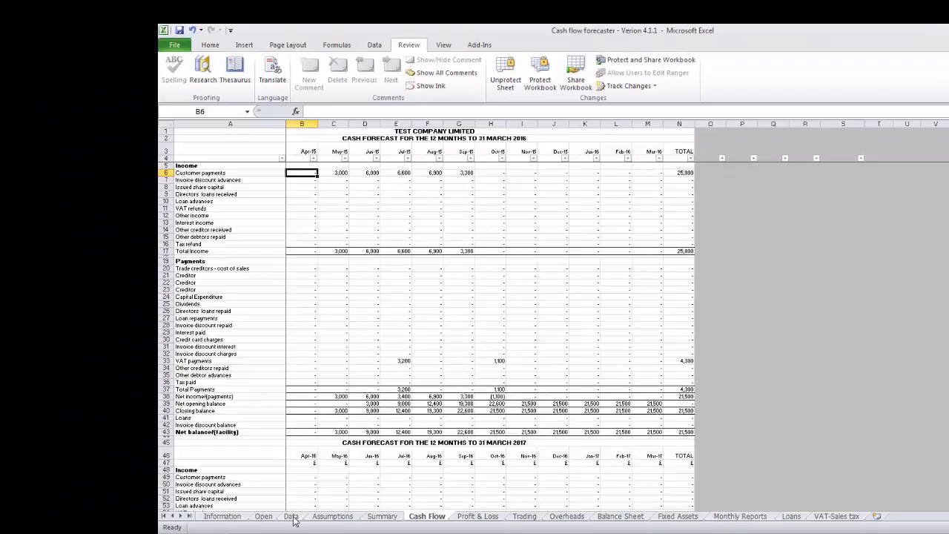
pyautogui.click(279, 531)
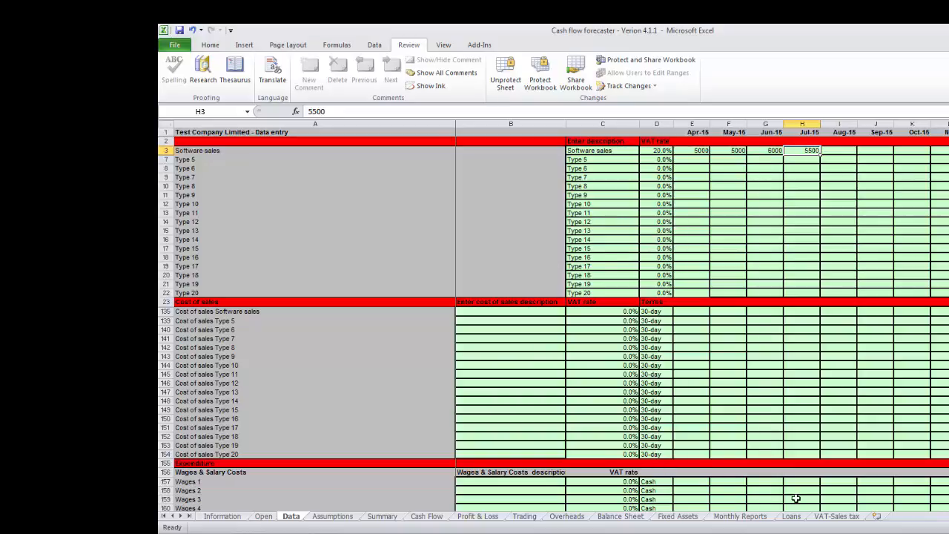
pyautogui.click(835, 516)
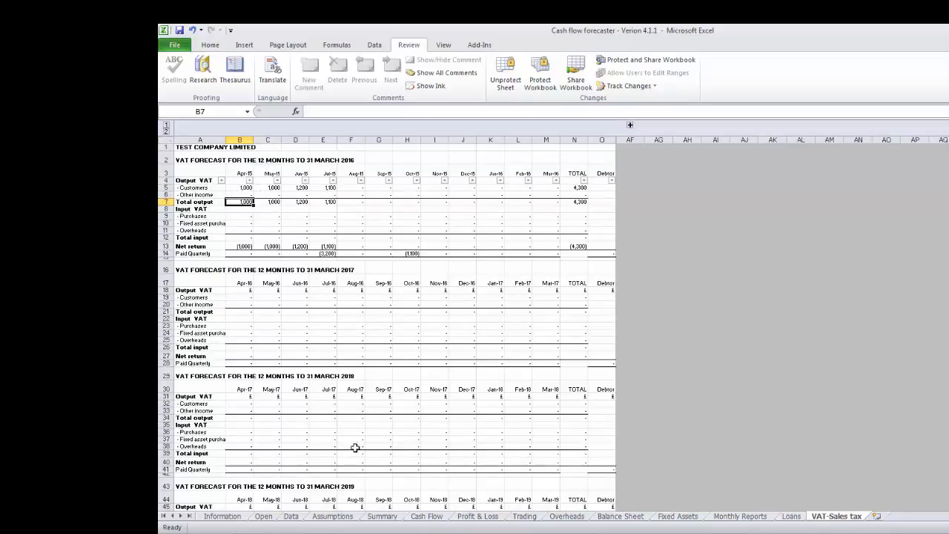
pyautogui.click(426, 516)
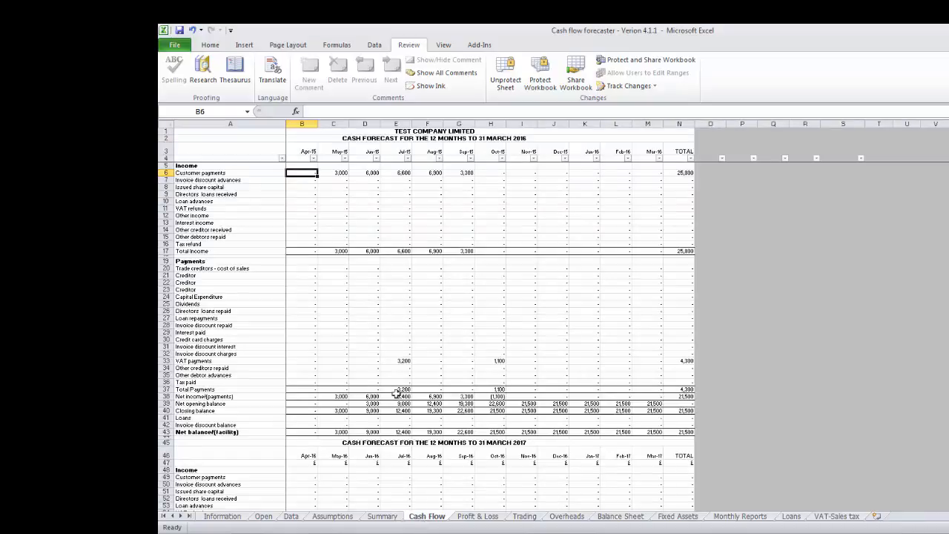
pyautogui.click(207, 366)
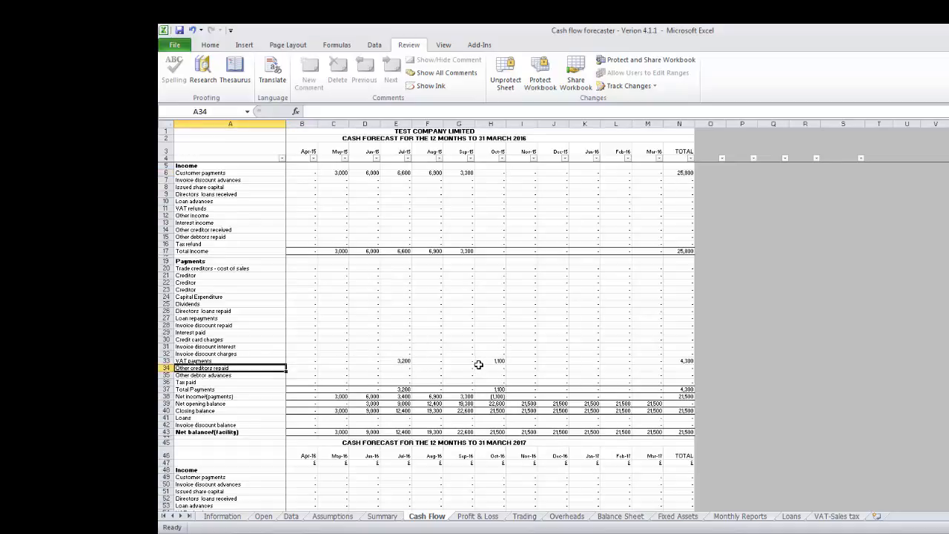
# Examine the VAT Terms and First payment month settings on the Information sheet.
pyautogui.click(221, 517)
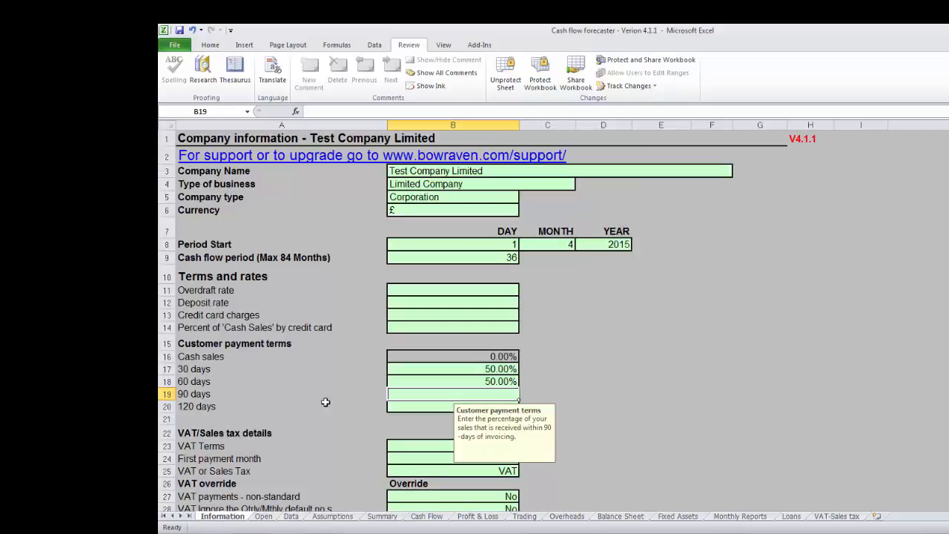
pyautogui.press('Down')
pyautogui.press('Down')
pyautogui.press('Down')
pyautogui.press('Down')
pyautogui.press('Down')
pyautogui.press('Down')
pyautogui.press('Down')
pyautogui.press('Down')
pyautogui.press('Down')
pyautogui.press('Down')
pyautogui.press('Down')
pyautogui.press('Down')
pyautogui.press('Up')
pyautogui.press('Up')
pyautogui.press('Up')
pyautogui.press('Up')
pyautogui.press('Up')
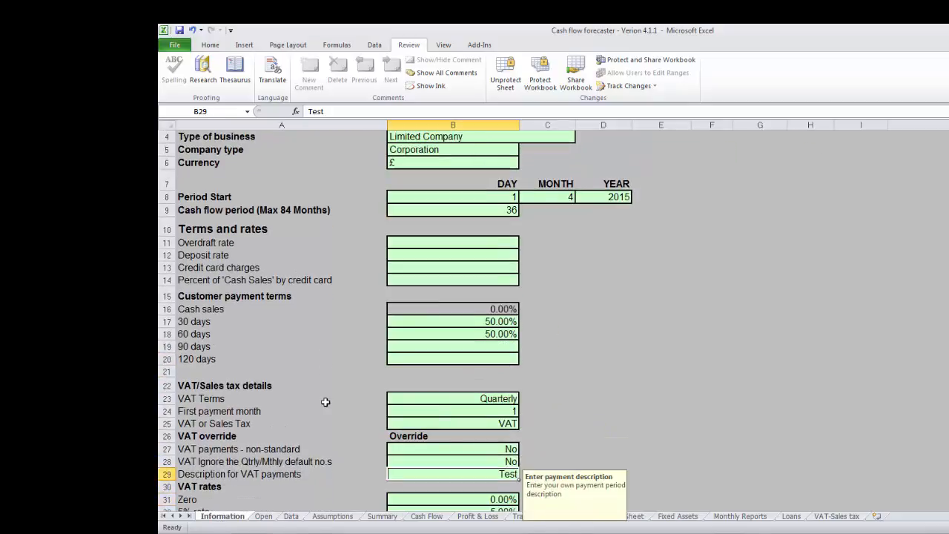
pyautogui.press('Up')
pyautogui.press('Up')
pyautogui.press('Up')
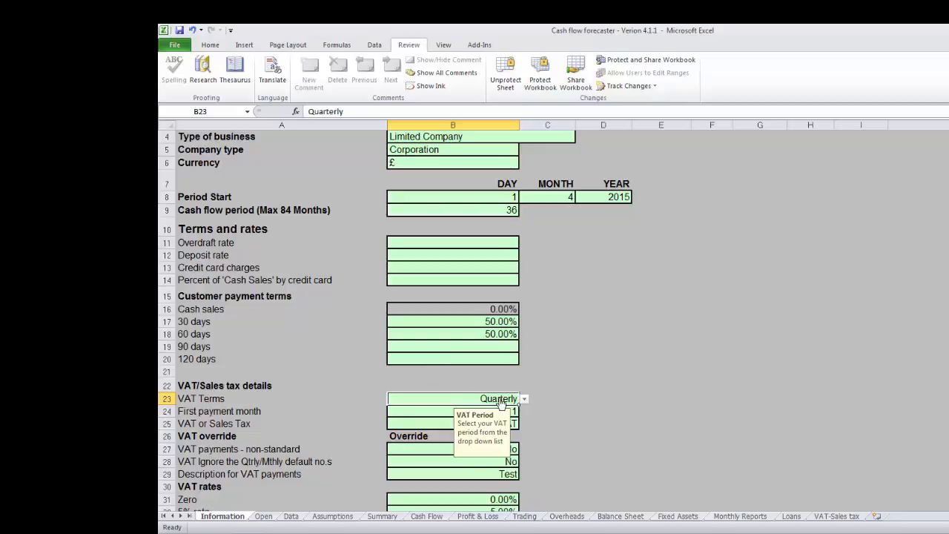
pyautogui.click(430, 411)
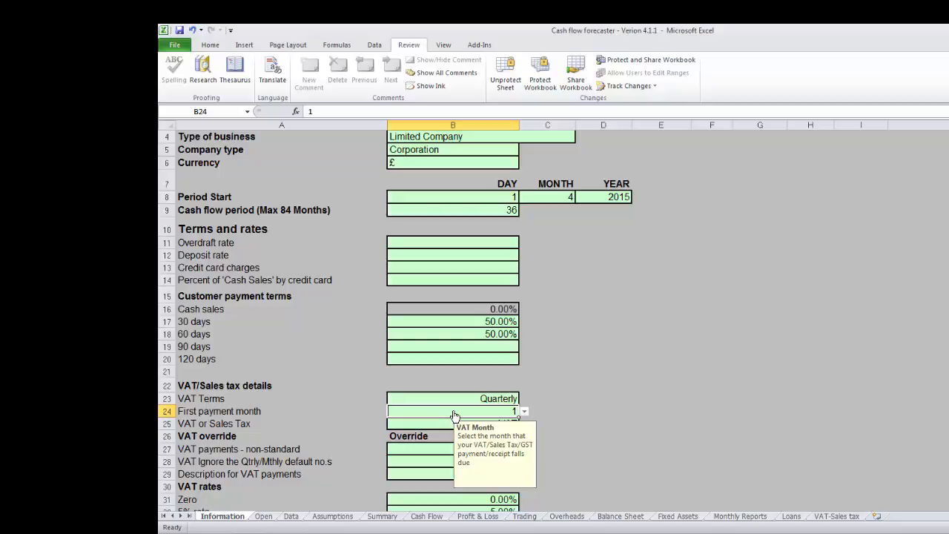
# View the Cash Flow, Trading and Profit & Loss sheets to compare how sales and VAT are treated.
pyautogui.click(428, 515)
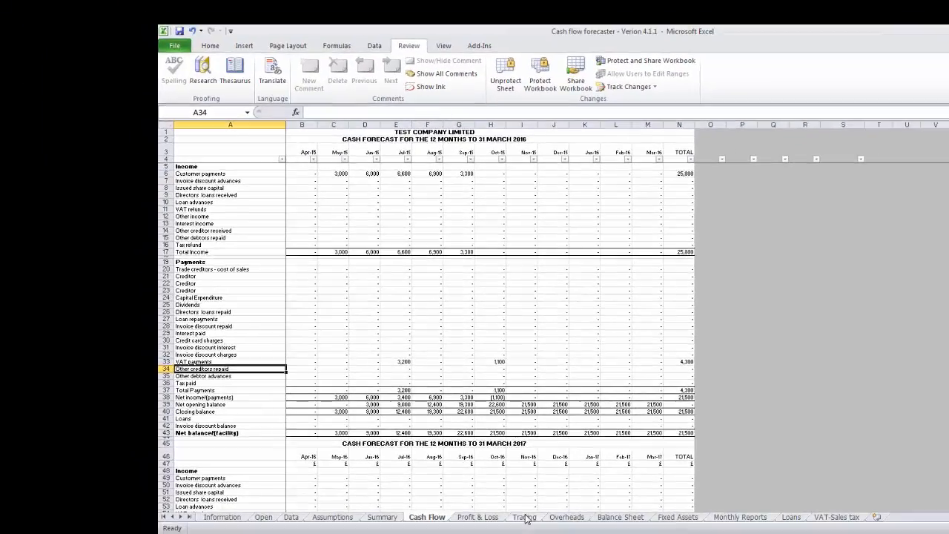
pyautogui.click(521, 517)
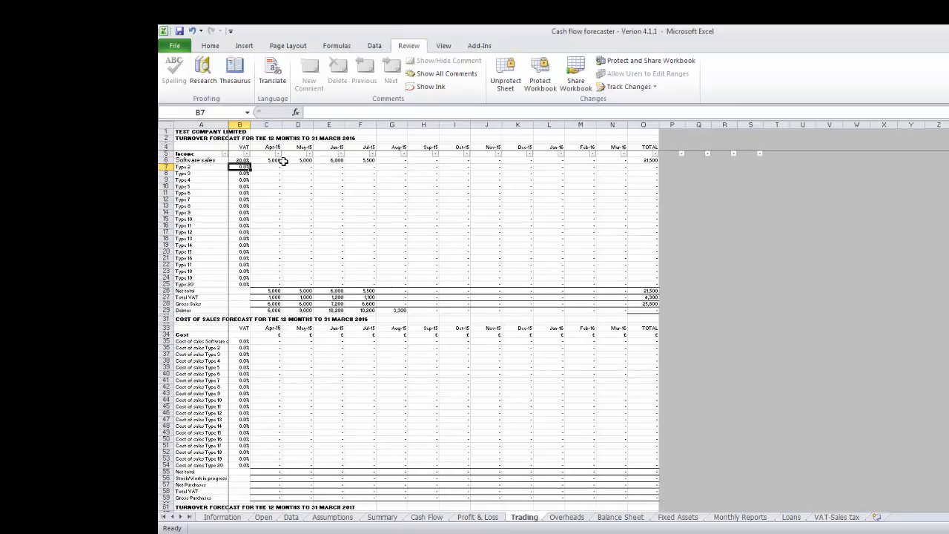
pyautogui.click(478, 518)
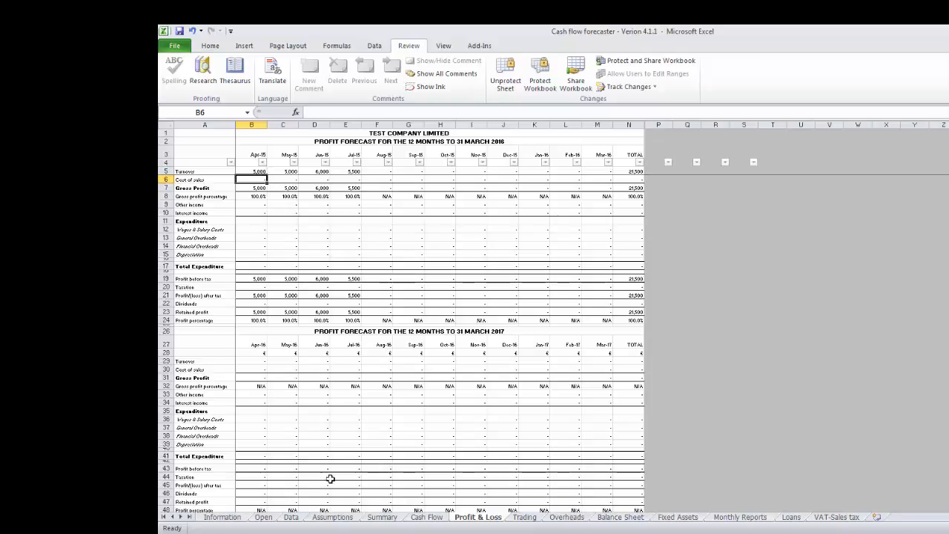
# Describe the Software sales cost of sales line as Disk costs on the Data sheet, and set its VAT rate to 20%.
pyautogui.click(292, 518)
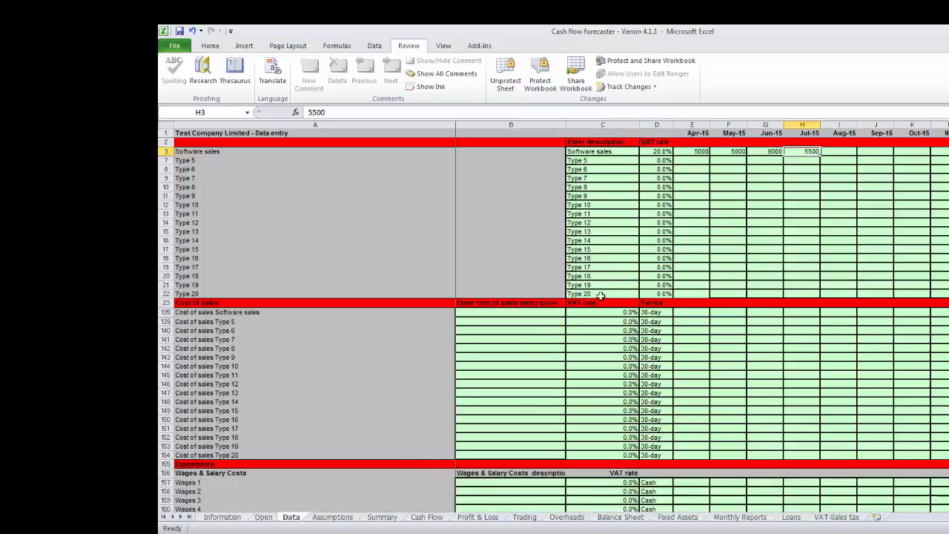
pyautogui.click(516, 313)
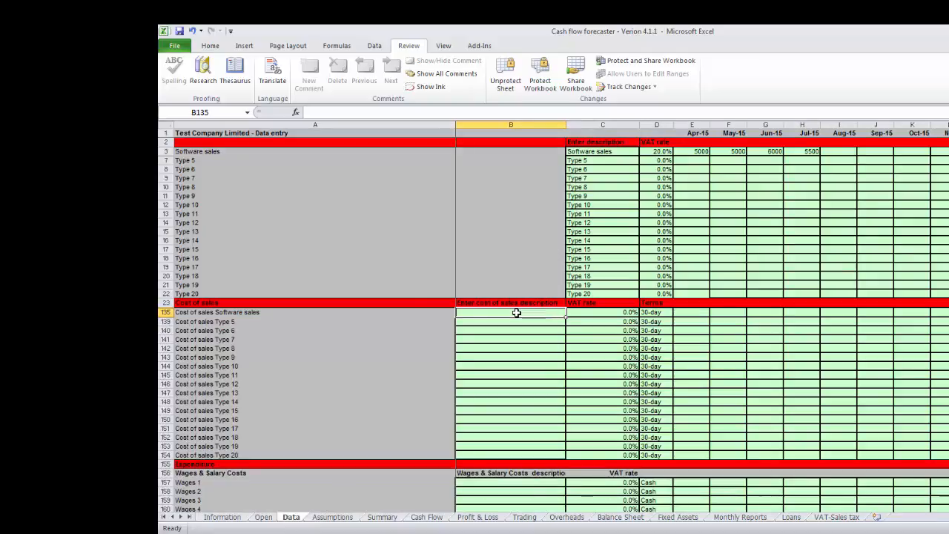
pyautogui.write('Dis')
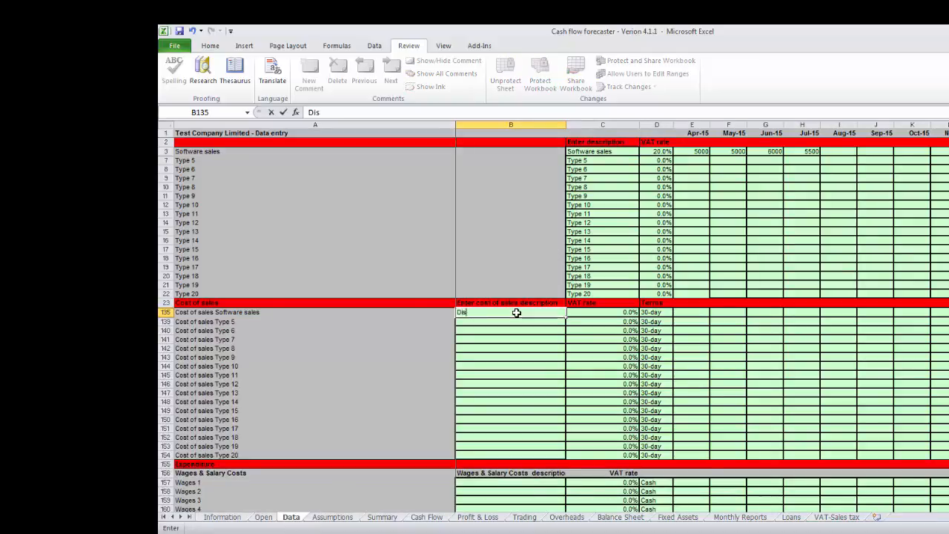
pyautogui.write('k scos')
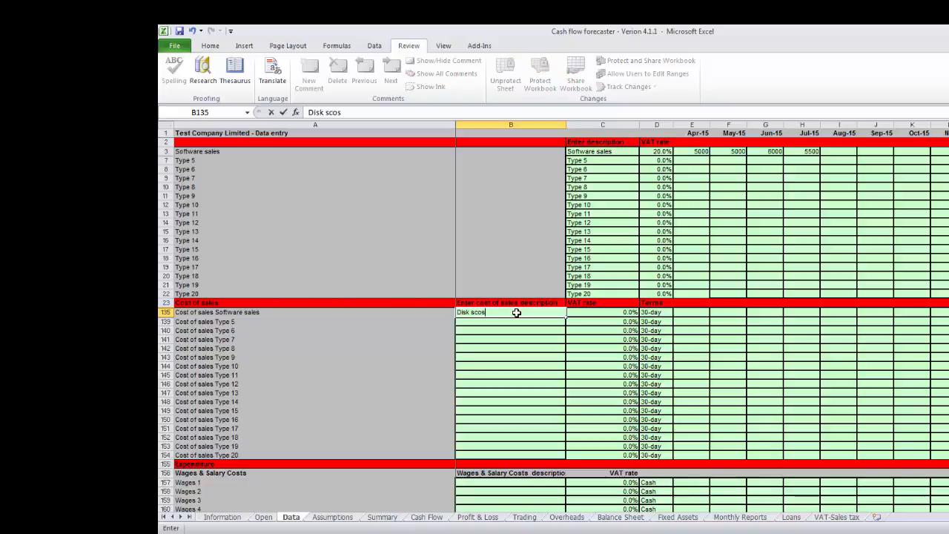
pyautogui.press('BackSpace')
pyautogui.press('BackSpace')
pyautogui.press('BackSpace')
pyautogui.press('BackSpace')
pyautogui.press('BackSpace')
pyautogui.write('costs')
pyautogui.press('Tab')
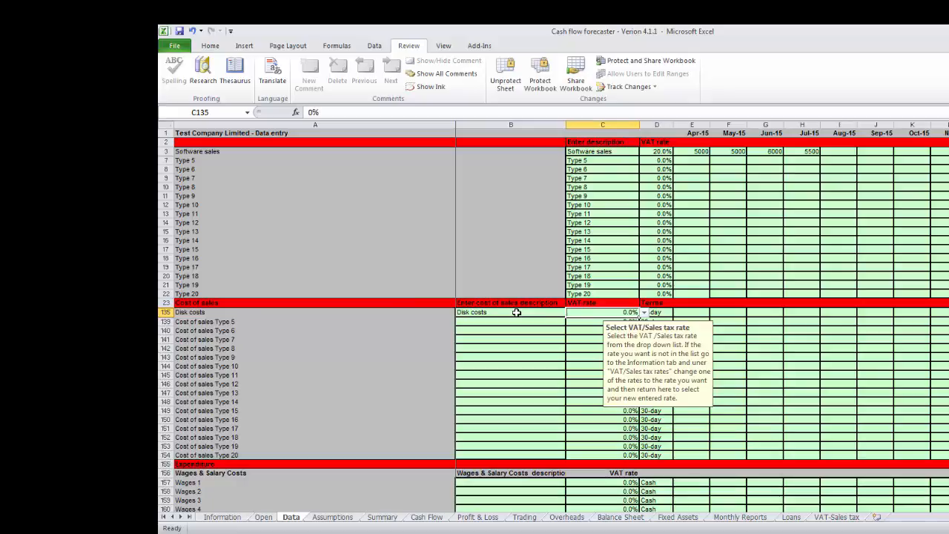
pyautogui.click(644, 312)
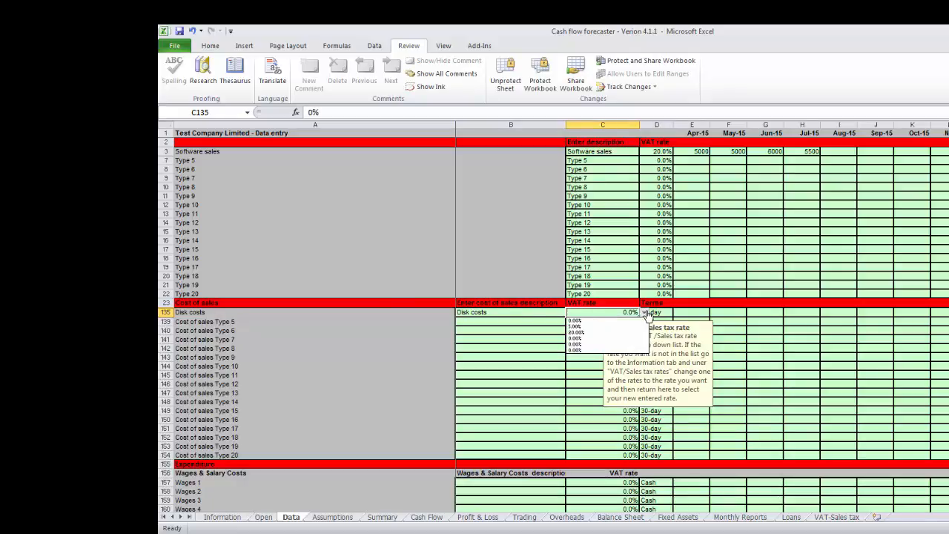
pyautogui.click(593, 333)
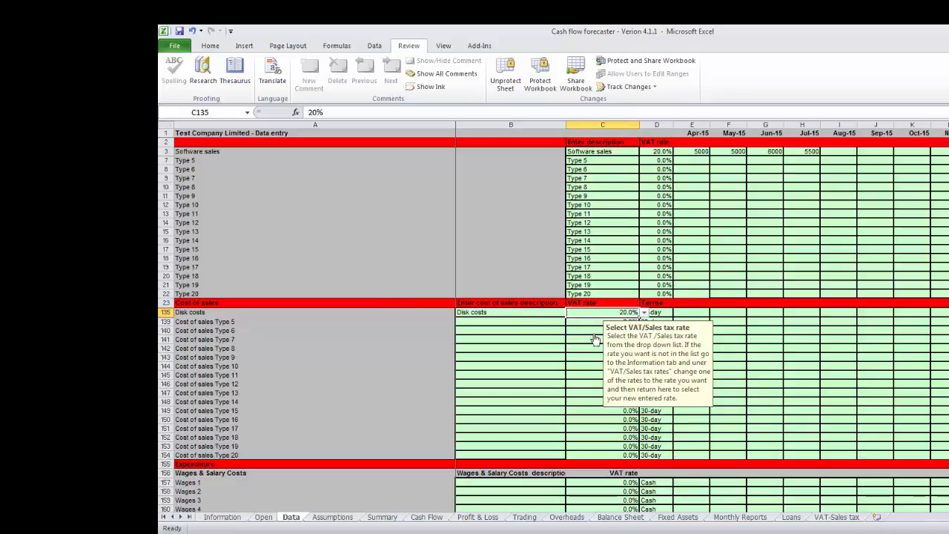
# Set Other rate 1 under VAT rates to 17.5% on the Information sheet.
pyautogui.click(213, 518)
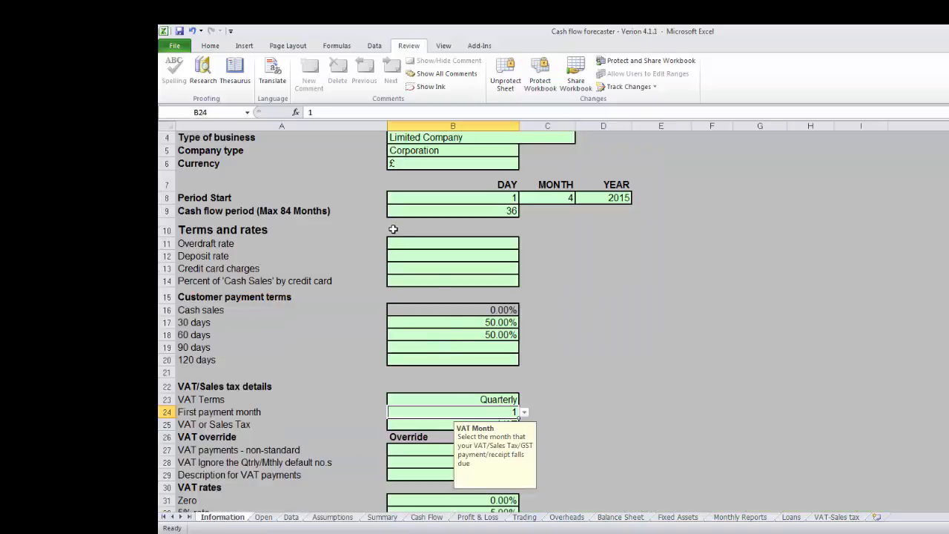
pyautogui.press('Down')
pyautogui.press('Down')
pyautogui.press('Down')
pyautogui.press('Down')
pyautogui.press('Down')
pyautogui.press('Down')
pyautogui.press('Down')
pyautogui.press('Down')
pyautogui.press('Down')
pyautogui.press('Down')
pyautogui.press('Down')
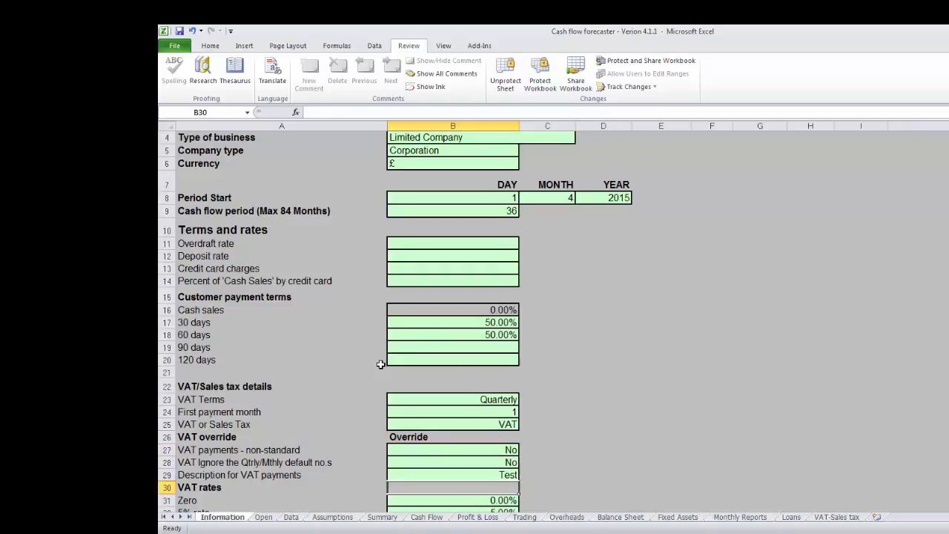
pyautogui.press('Down')
pyautogui.press('Down')
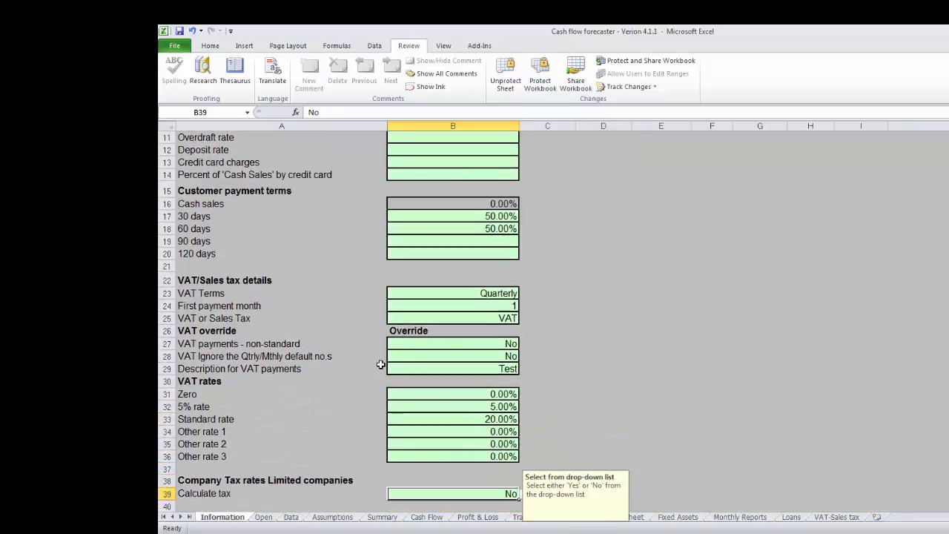
pyautogui.press('Up')
pyautogui.press('Up')
pyautogui.press('Up')
pyautogui.press('Up')
pyautogui.press('Up')
pyautogui.press('Up')
pyautogui.press('Down')
pyautogui.press('Down')
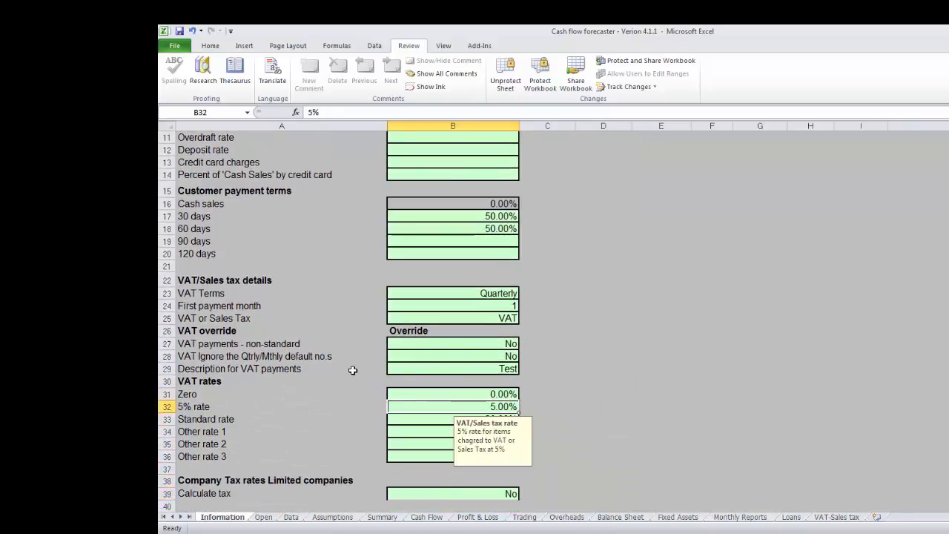
pyautogui.press('Down')
pyautogui.press('Down')
pyautogui.press('Down')
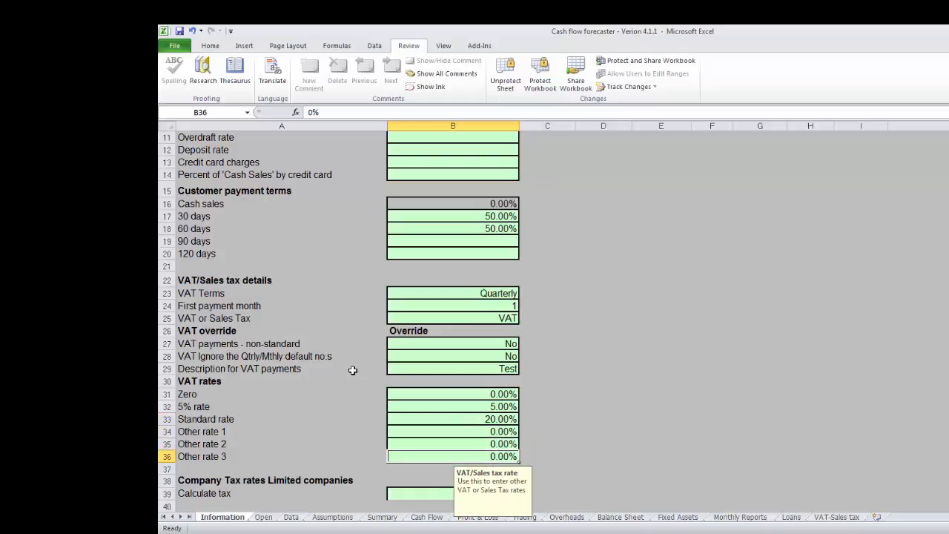
pyautogui.press('Up')
pyautogui.press('Up')
pyautogui.press('Down')
pyautogui.press('Down')
pyautogui.press('Up')
pyautogui.press('Up')
pyautogui.write('17.5')
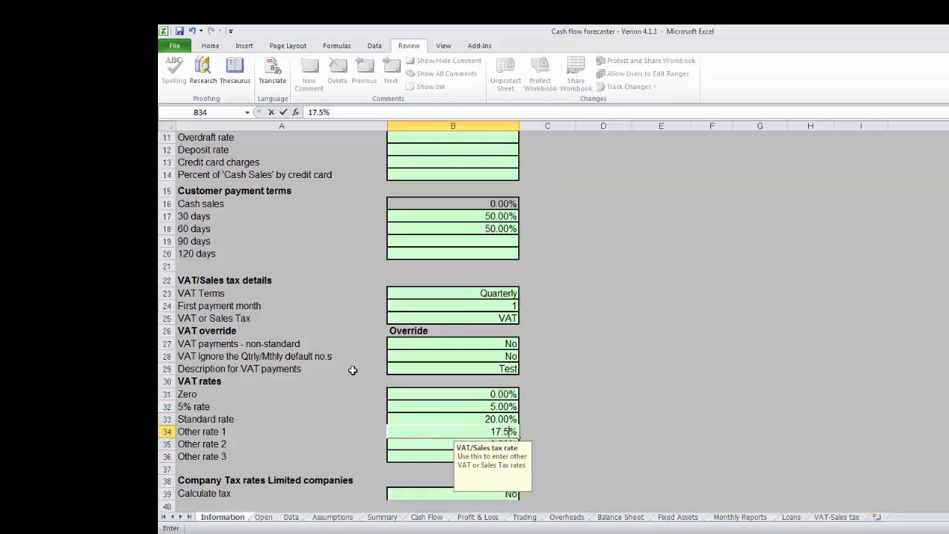
pyautogui.press('Return')
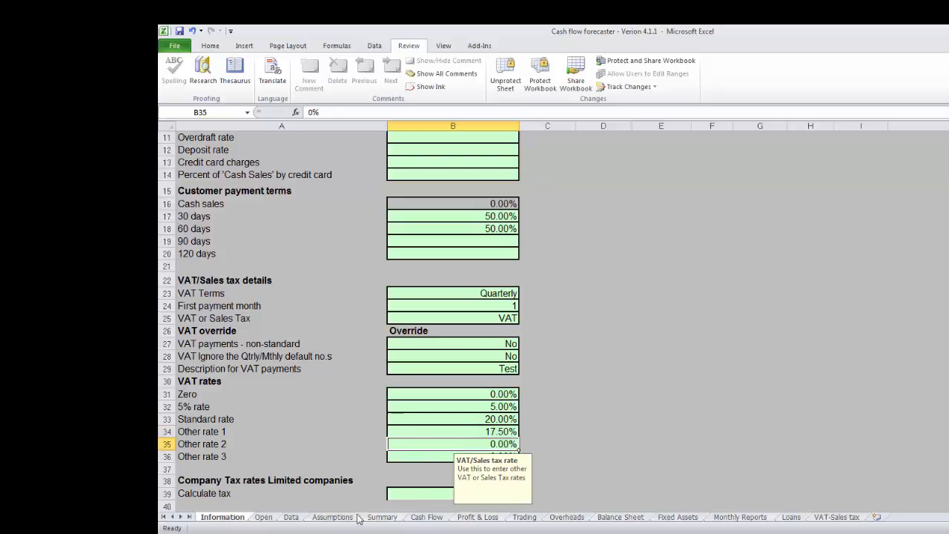
# Change the Disk costs VAT rate on the Data sheet to 17.5%, and set it back to 20%.
pyautogui.click(290, 518)
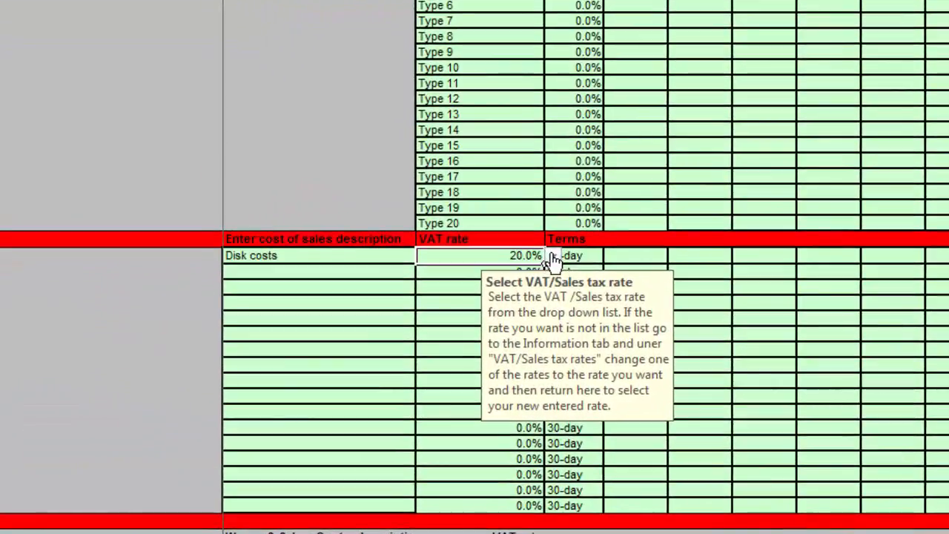
pyautogui.click(554, 259)
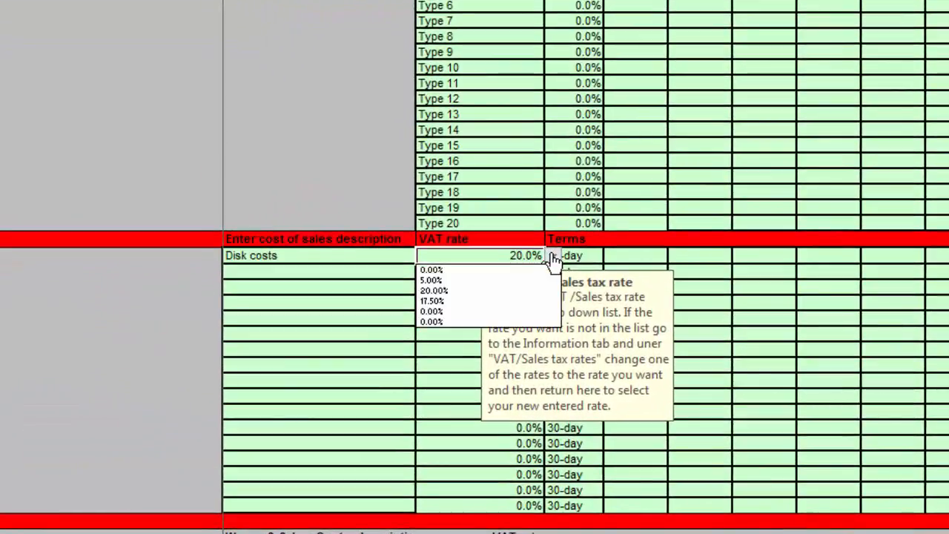
pyautogui.click(454, 302)
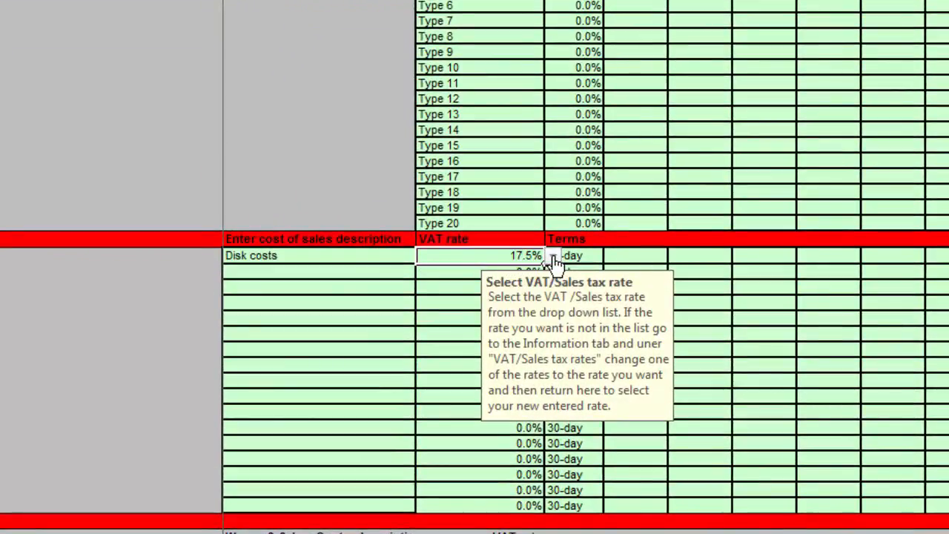
pyautogui.click(553, 258)
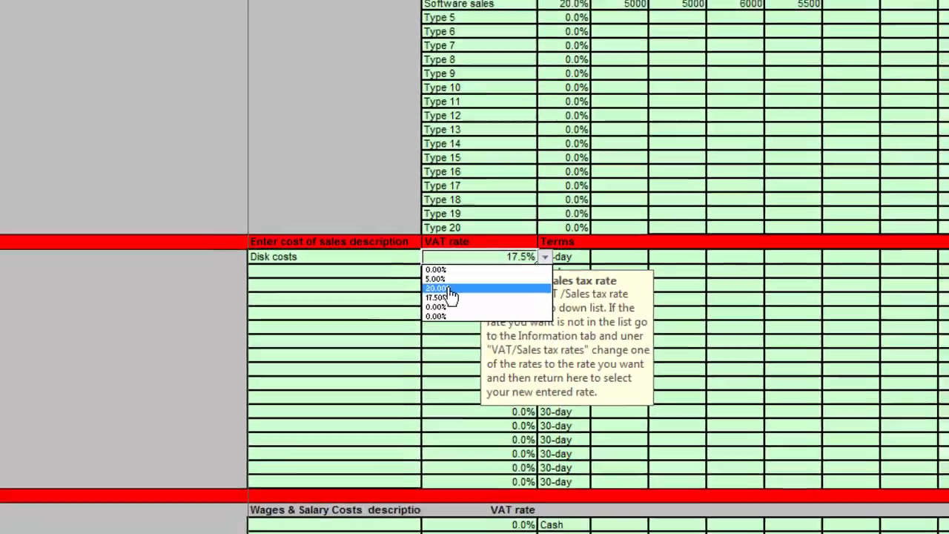
pyautogui.click(438, 289)
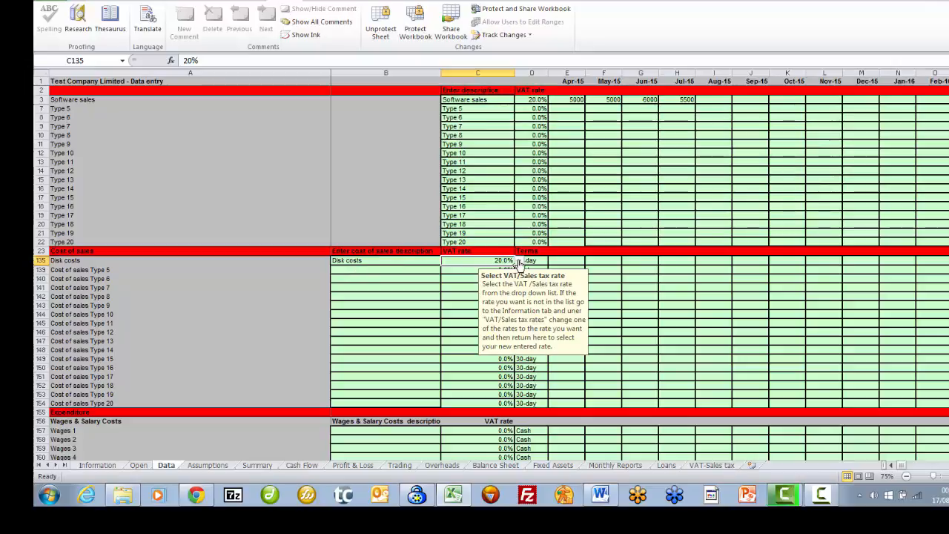
# Set the Disk costs payment terms to Cash and enter 2000 as the Apr-15 amount.
pyautogui.click(532, 260)
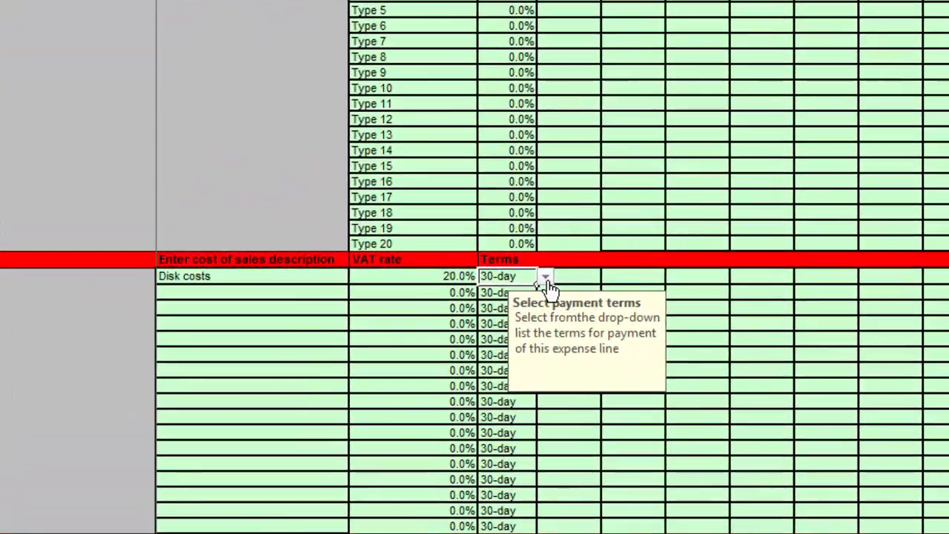
pyautogui.click(546, 274)
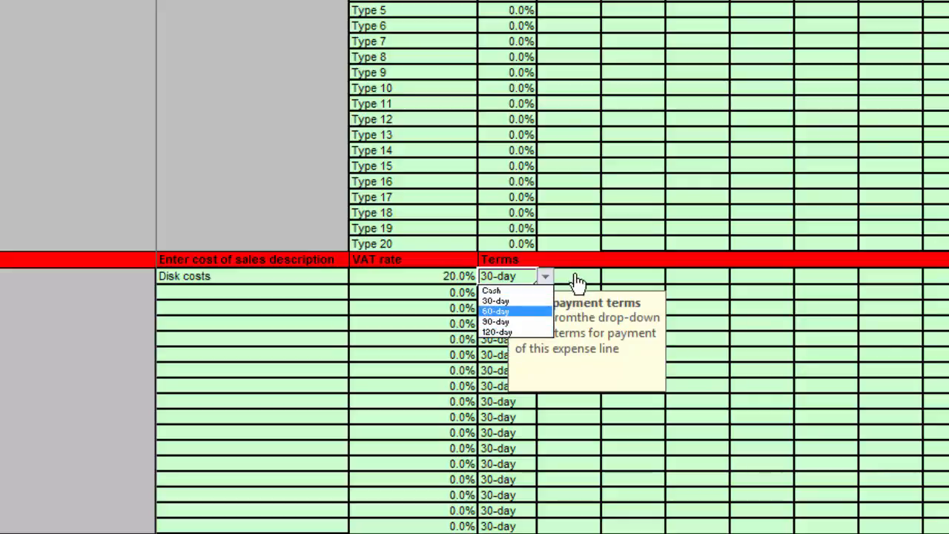
pyautogui.press('Escape')
pyautogui.click(544, 277)
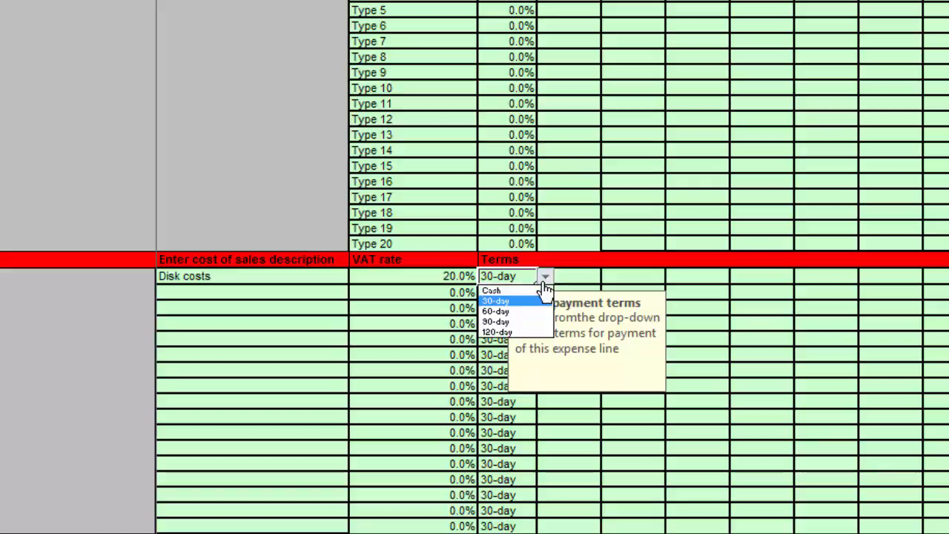
pyautogui.click(515, 290)
pyautogui.click(582, 274)
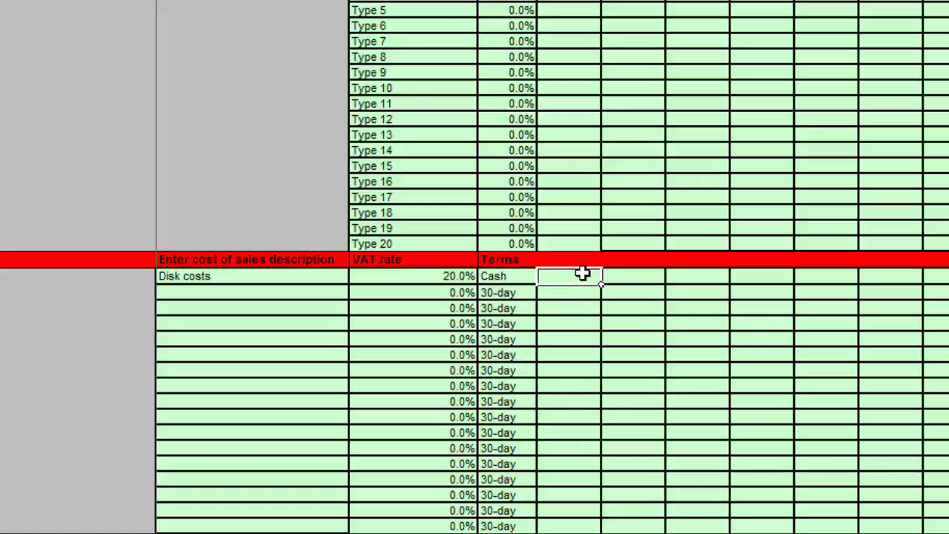
pyautogui.write('2000')
pyautogui.press('Return')
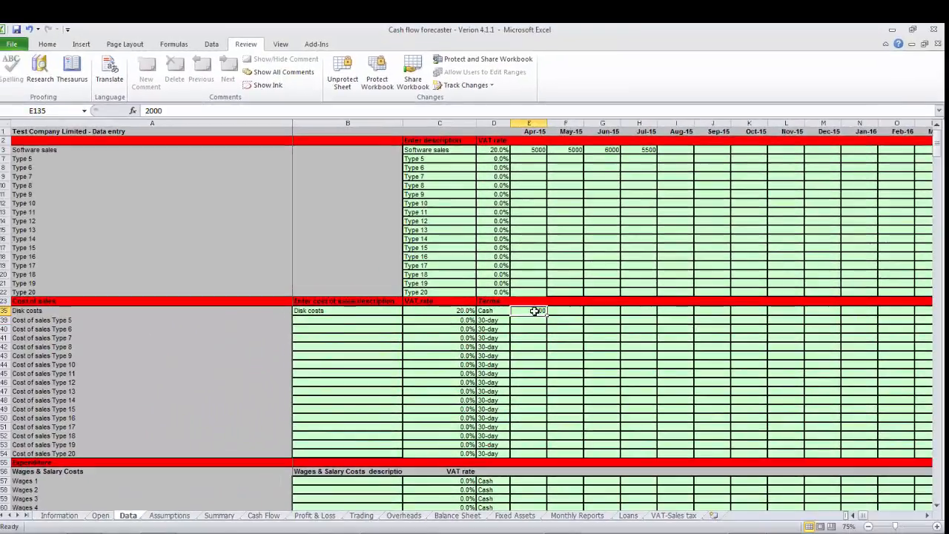
# Check the cost of sales payment on the Cash Flow sheet, and set the Disk costs terms to 60-day on the Data sheet.
pyautogui.click(267, 516)
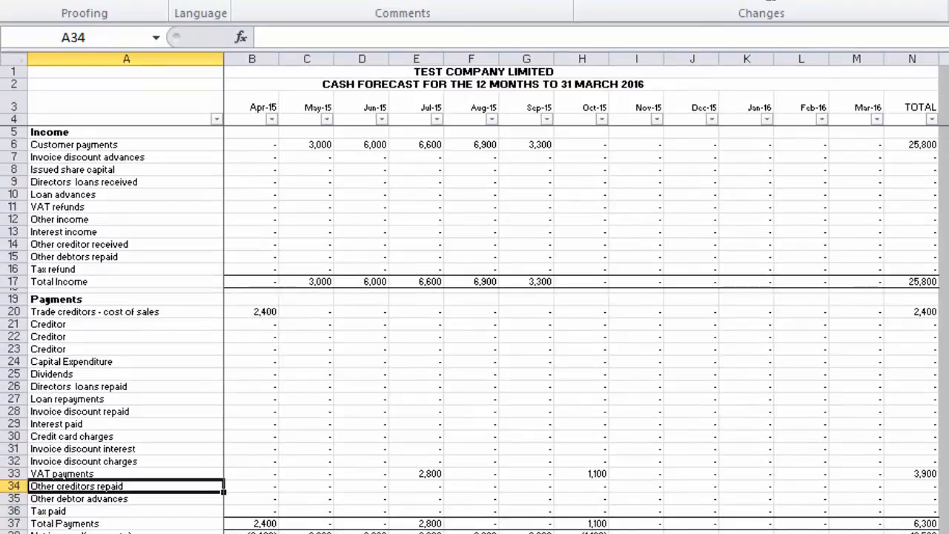
pyautogui.click(519, 532)
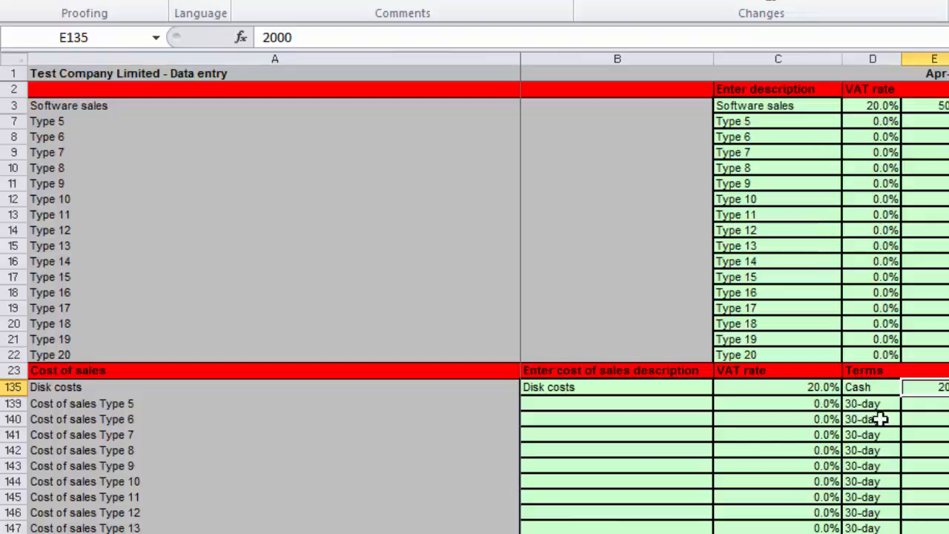
pyautogui.click(873, 387)
pyautogui.click(908, 387)
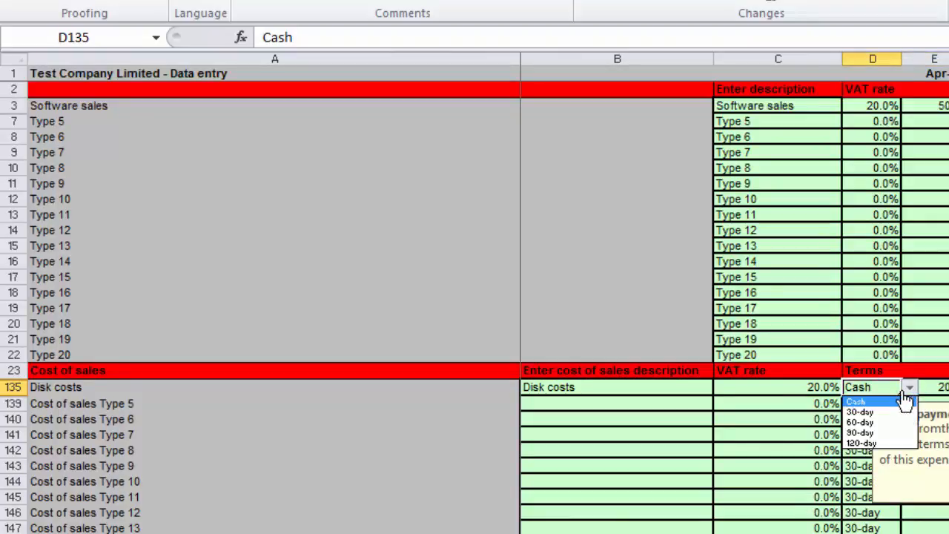
pyautogui.click(874, 421)
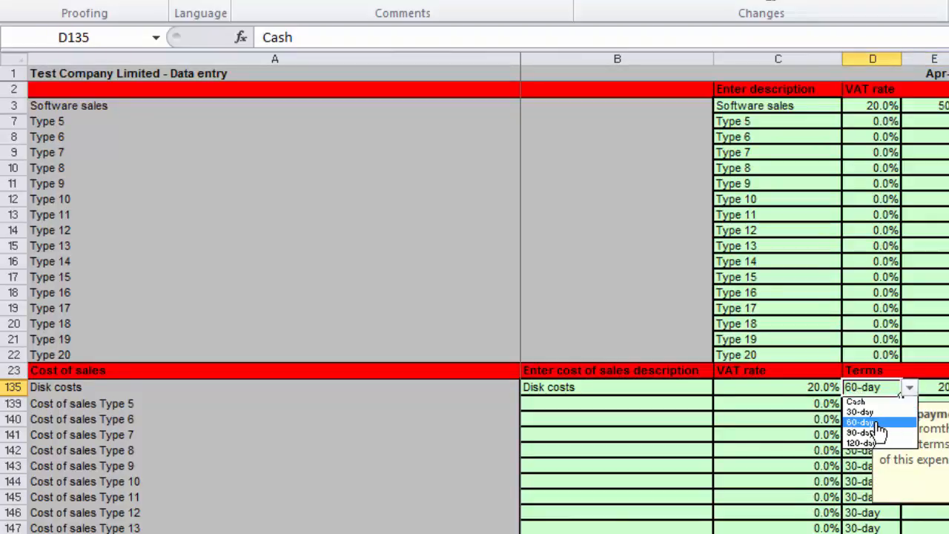
# View the Cash Flow, Profit & Loss and VAT-Sales tax sheets to compare how the disk costs are treated.
pyautogui.click(319, 533)
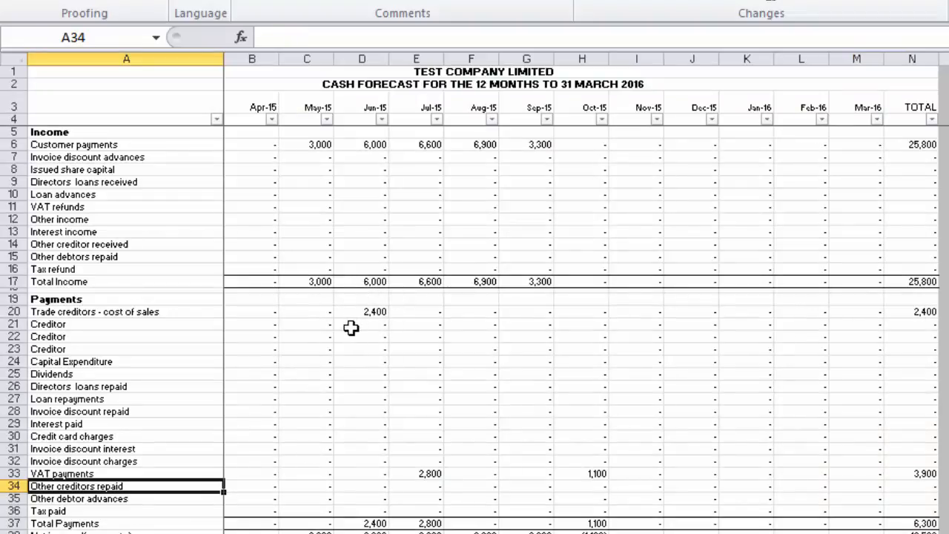
pyautogui.click(371, 533)
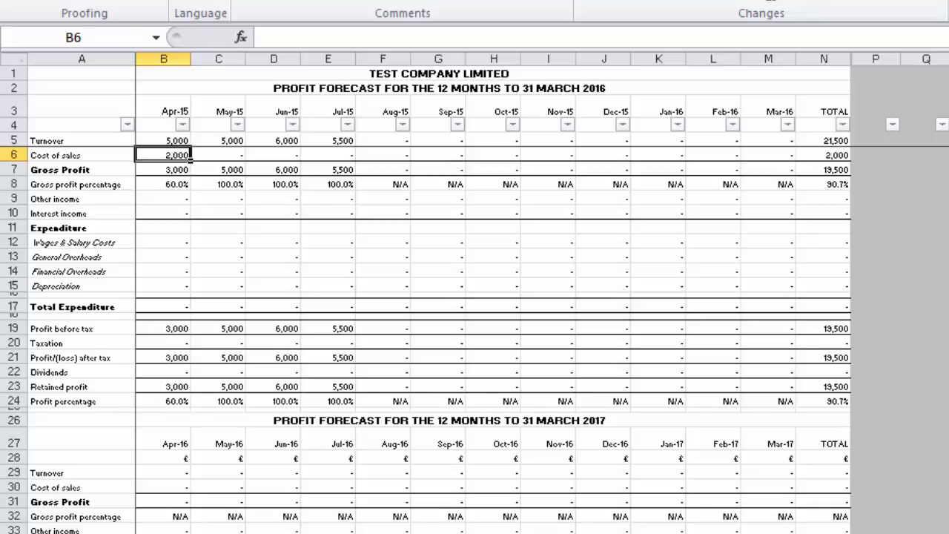
pyautogui.click(860, 533)
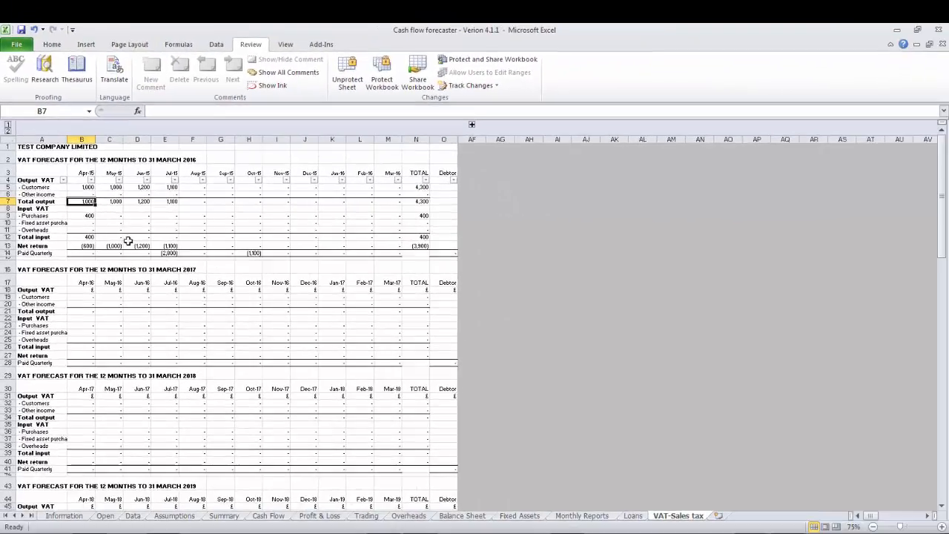
# Choose Office wages & salaries as the description of the first Wages & Salary Costs line on the Data sheet.
pyautogui.click(134, 516)
pyautogui.click(356, 354)
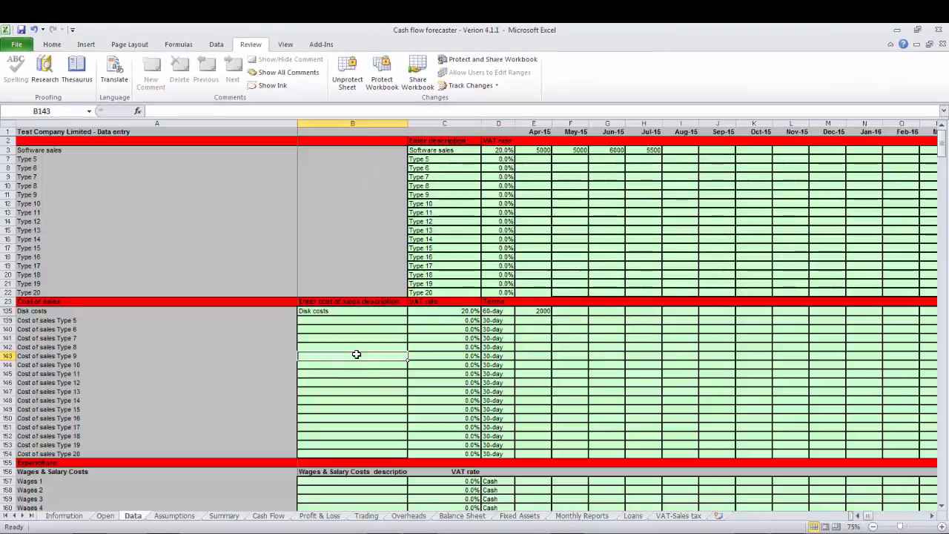
pyautogui.press('Down')
pyautogui.press('Down')
pyautogui.press('Down')
pyautogui.press('Down')
pyautogui.press('Down')
pyautogui.press('Down')
pyautogui.press('Down')
pyautogui.press('Down')
pyautogui.press('Down')
pyautogui.press('Down')
pyautogui.press('Down')
pyautogui.press('Down')
pyautogui.press('Down')
pyautogui.press('Down')
pyautogui.press('Down')
pyautogui.press('Down')
pyautogui.press('Down')
pyautogui.press('Down')
pyautogui.press('Down')
pyautogui.press('Down')
pyautogui.press('Down')
pyautogui.press('Down')
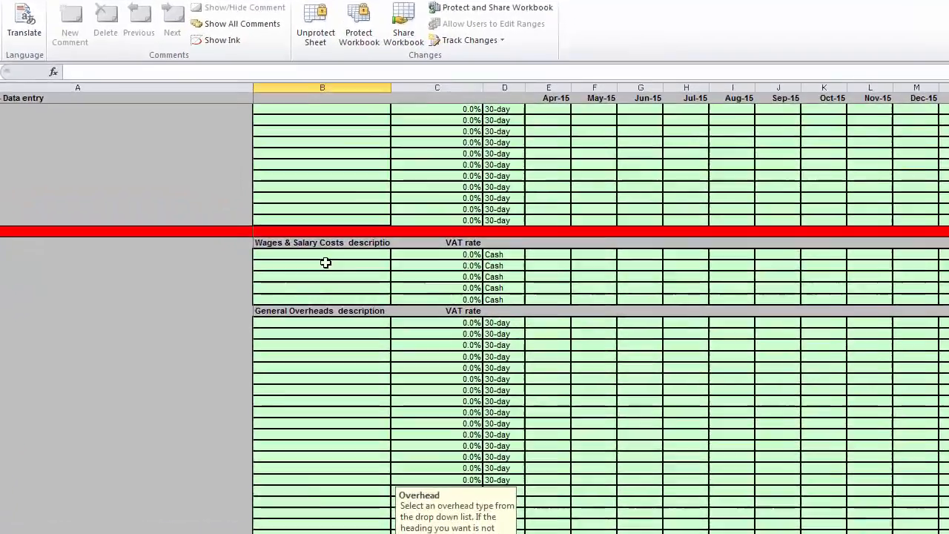
pyautogui.click(353, 256)
pyautogui.click(366, 252)
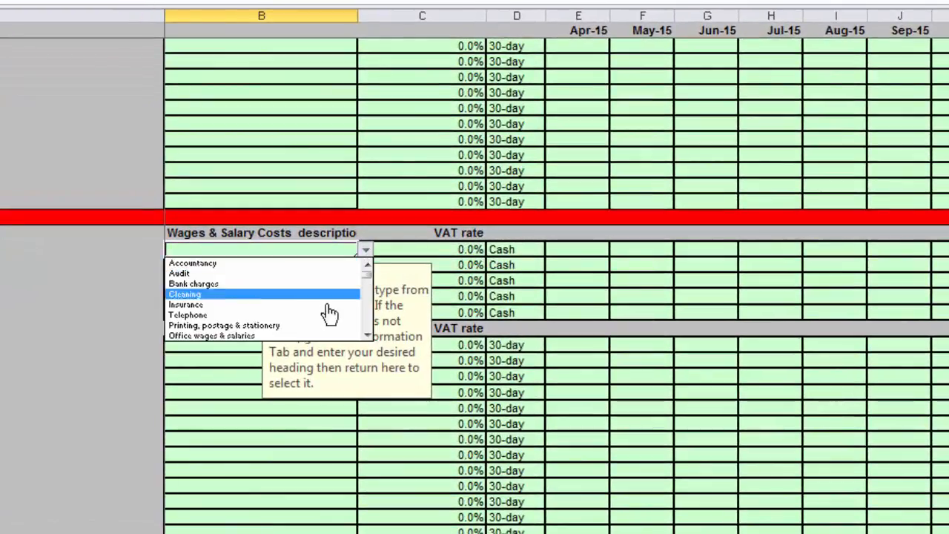
pyautogui.click(235, 337)
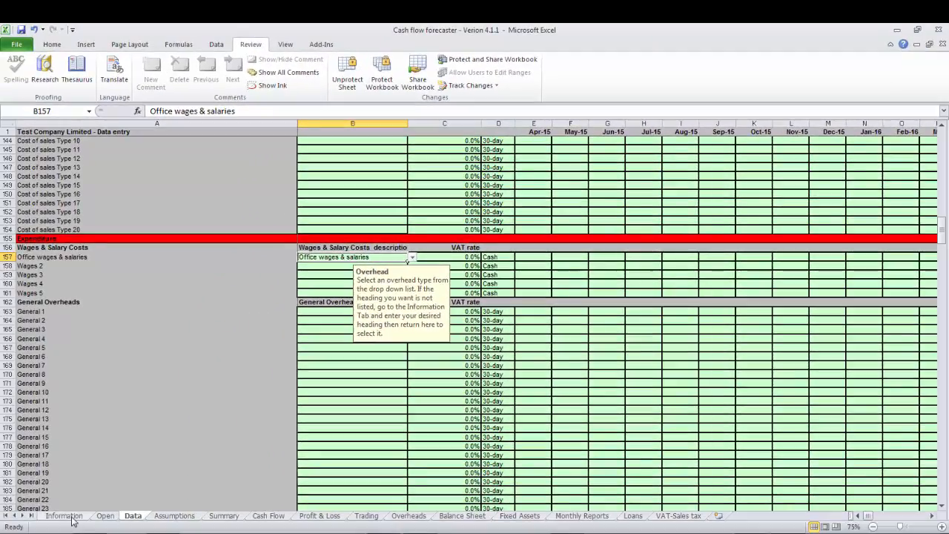
# Examine the list of Overhead headings on the Information sheet, including the blank expenses headings available for custom names.
pyautogui.click(72, 517)
pyautogui.click(158, 428)
pyautogui.press('Down')
pyautogui.press('Down')
pyautogui.press('Down')
pyautogui.press('Down')
pyautogui.press('Down')
pyautogui.press('Down')
pyautogui.press('Down')
pyautogui.press('Down')
pyautogui.press('Down')
pyautogui.press('Down')
pyautogui.press('Down')
pyautogui.press('Down')
pyautogui.press('Down')
pyautogui.press('Down')
pyautogui.press('Down')
pyautogui.press('Down')
pyautogui.press('Down')
pyautogui.press('Down')
pyautogui.press('Down')
pyautogui.press('Down')
pyautogui.press('Down')
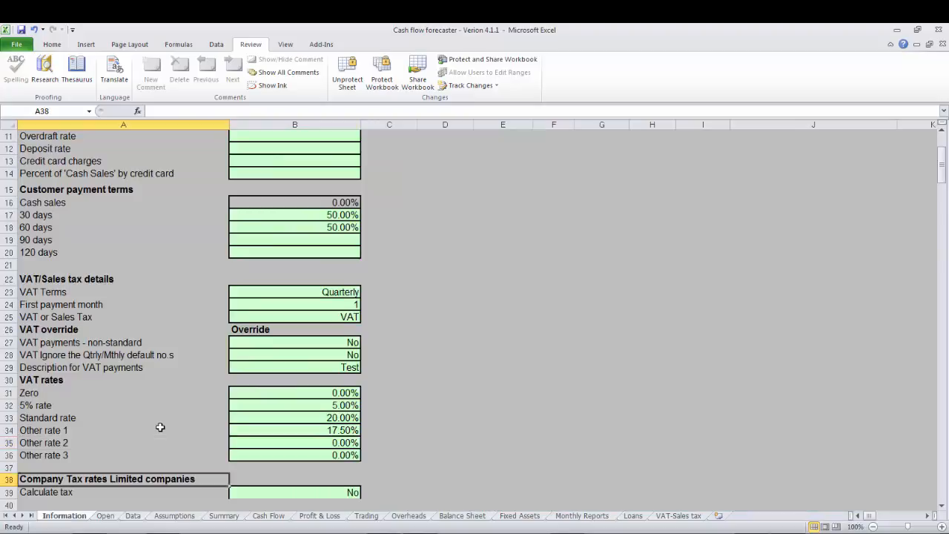
pyautogui.press('Down')
pyautogui.press('Down')
pyautogui.press('Down')
pyautogui.press('Down')
pyautogui.press('Down')
pyautogui.press('Down')
pyautogui.press('Down')
pyautogui.press('Down')
pyautogui.press('Down')
pyautogui.press('Down')
pyautogui.press('Down')
pyautogui.press('Down')
pyautogui.press('Down')
pyautogui.press('Down')
pyautogui.press('Down')
pyautogui.press('Down')
pyautogui.press('Down')
pyautogui.press('Down')
pyautogui.press('Down')
pyautogui.press('Down')
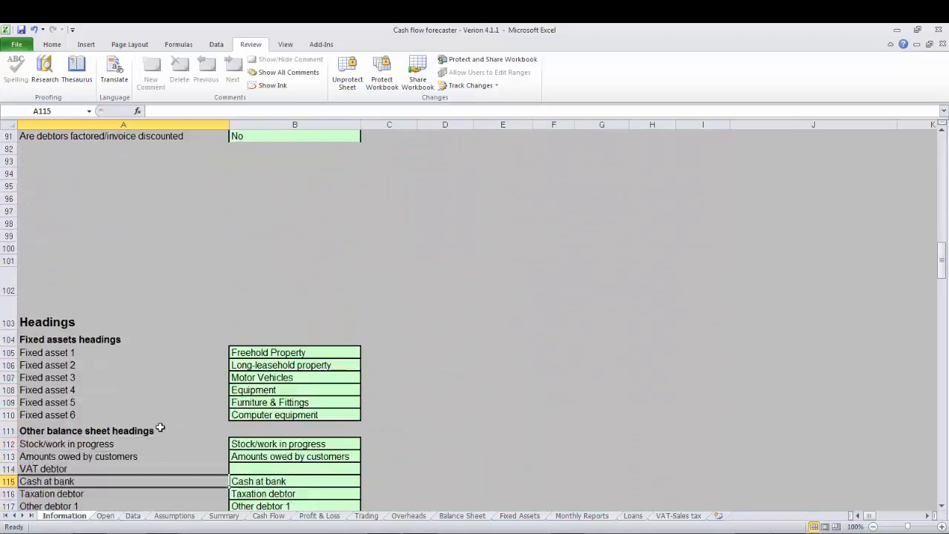
pyautogui.press('Down')
pyautogui.press('Down')
pyautogui.press('Down')
pyautogui.press('Down')
pyautogui.press('Down')
pyautogui.press('Down')
pyautogui.press('Down')
pyautogui.press('Down')
pyautogui.press('Down')
pyautogui.press('Down')
pyautogui.press('Down')
pyautogui.press('Down')
pyautogui.press('Down')
pyautogui.press('Down')
pyautogui.press('Down')
pyautogui.press('Down')
pyautogui.press('Down')
pyautogui.press('Down')
pyautogui.press('Down')
pyautogui.press('Down')
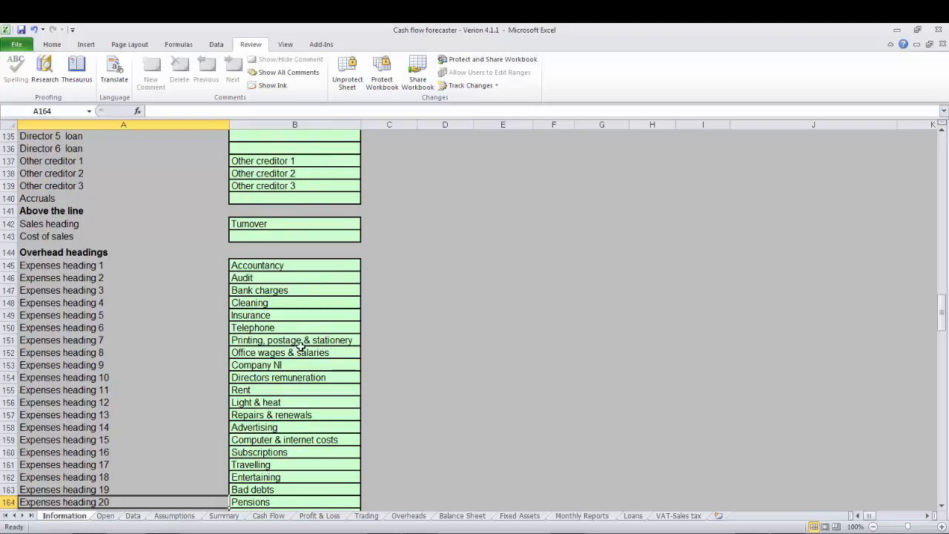
pyautogui.click(267, 390)
pyautogui.press('Down')
pyautogui.press('Down')
pyautogui.press('Down')
pyautogui.press('Down')
pyautogui.press('Down')
pyautogui.press('Down')
pyautogui.press('Down')
pyautogui.press('Down')
pyautogui.press('Down')
pyautogui.press('Down')
pyautogui.press('Down')
pyautogui.press('Down')
pyautogui.press('Down')
pyautogui.press('Down')
pyautogui.press('Down')
pyautogui.press('Down')
pyautogui.press('Down')
pyautogui.press('Down')
pyautogui.press('Down')
pyautogui.press('Down')
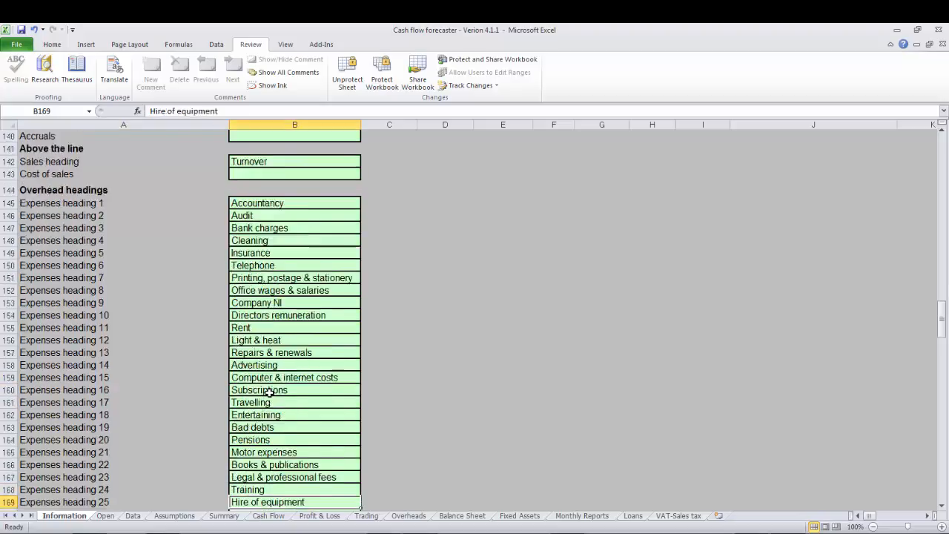
pyautogui.press('Down')
pyautogui.press('Down')
pyautogui.press('Down')
pyautogui.press('Down')
pyautogui.press('Down')
pyautogui.press('Down')
pyautogui.press('Down')
pyautogui.press('Down')
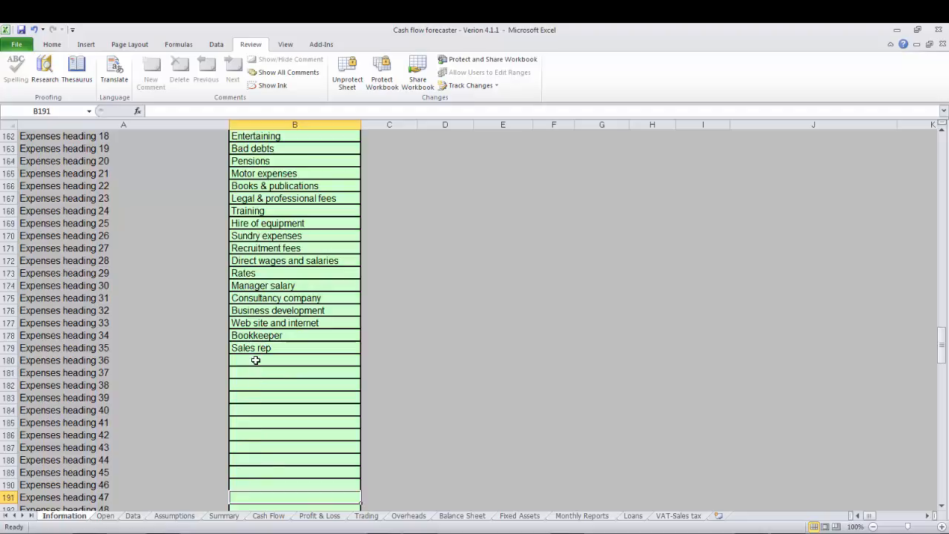
pyautogui.press('Up')
pyautogui.press('Up')
pyautogui.press('Up')
pyautogui.press('Up')
pyautogui.press('Up')
pyautogui.press('Up')
pyautogui.press('Up')
pyautogui.press('Up')
pyautogui.press('Up')
pyautogui.press('Up')
pyautogui.press('Up')
pyautogui.press('Up')
pyautogui.press('Up')
pyautogui.press('Up')
pyautogui.press('Up')
pyautogui.press('Up')
pyautogui.press('Up')
pyautogui.press('Up')
pyautogui.press('Up')
pyautogui.press('Up')
pyautogui.press('Up')
pyautogui.press('Up')
pyautogui.press('Up')
pyautogui.press('Up')
pyautogui.press('Up')
pyautogui.press('Up')
pyautogui.press('Up')
pyautogui.press('Up')
pyautogui.press('Up')
pyautogui.press('Up')
pyautogui.press('Up')
pyautogui.press('Up')
pyautogui.press('Up')
pyautogui.press('Up')
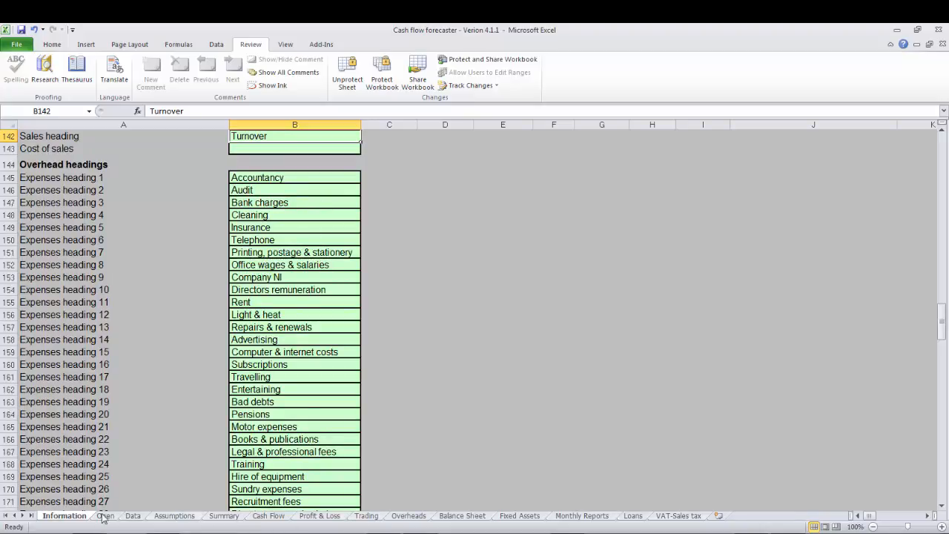
# Set the Office wages & salaries line on the Data sheet to a 0% VAT rate and Cash payment terms.
pyautogui.click(132, 515)
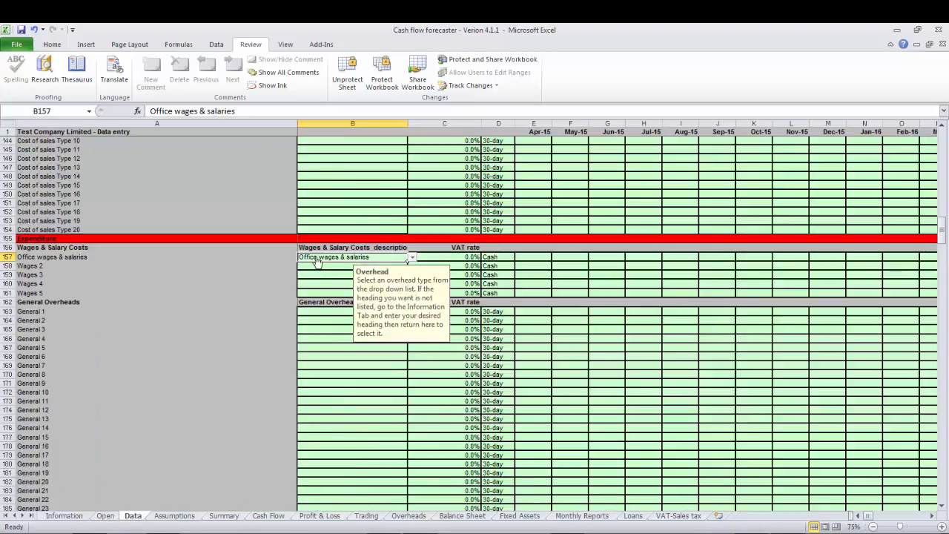
pyautogui.click(448, 259)
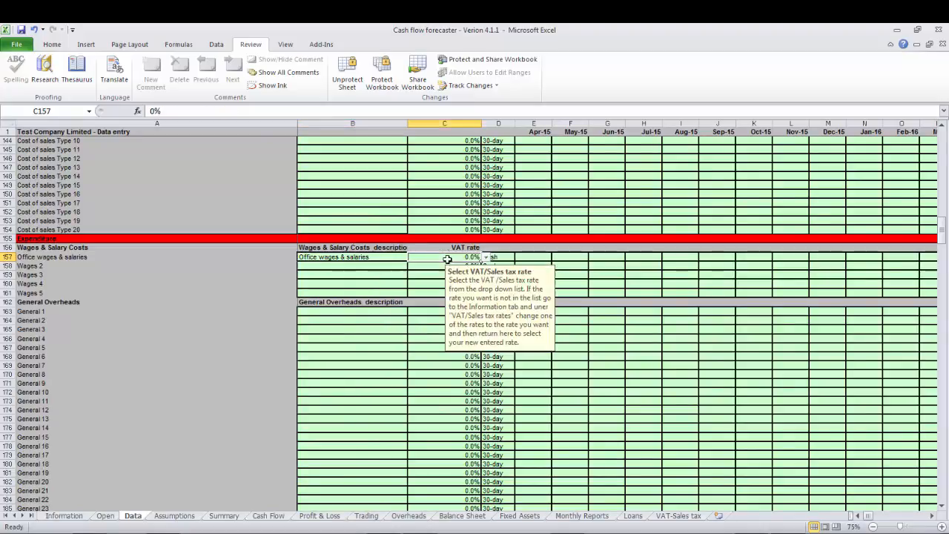
pyautogui.click(486, 257)
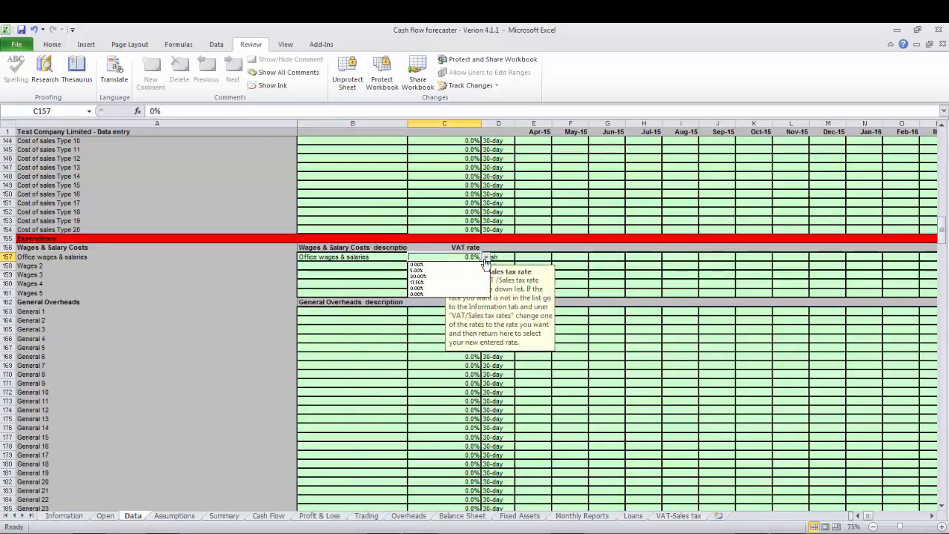
pyautogui.click(442, 264)
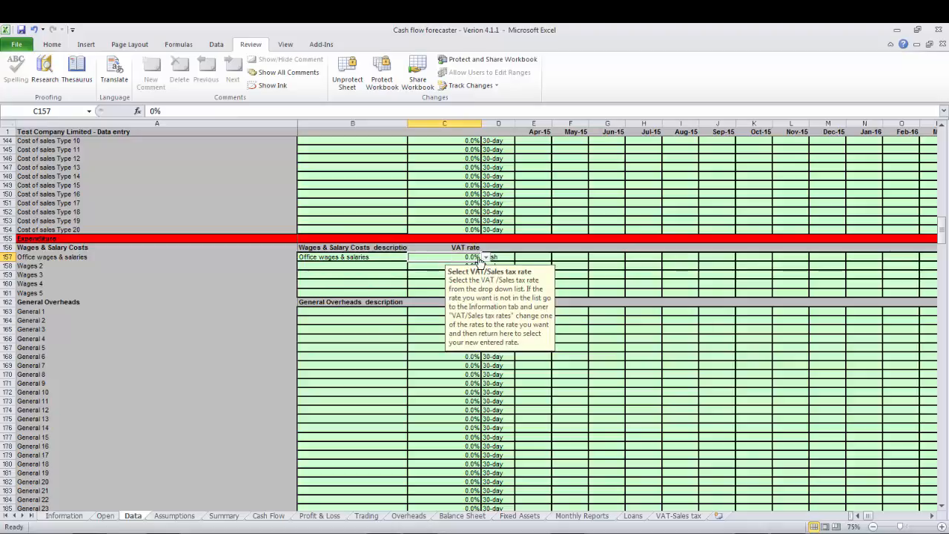
pyautogui.click(495, 254)
pyautogui.click(519, 259)
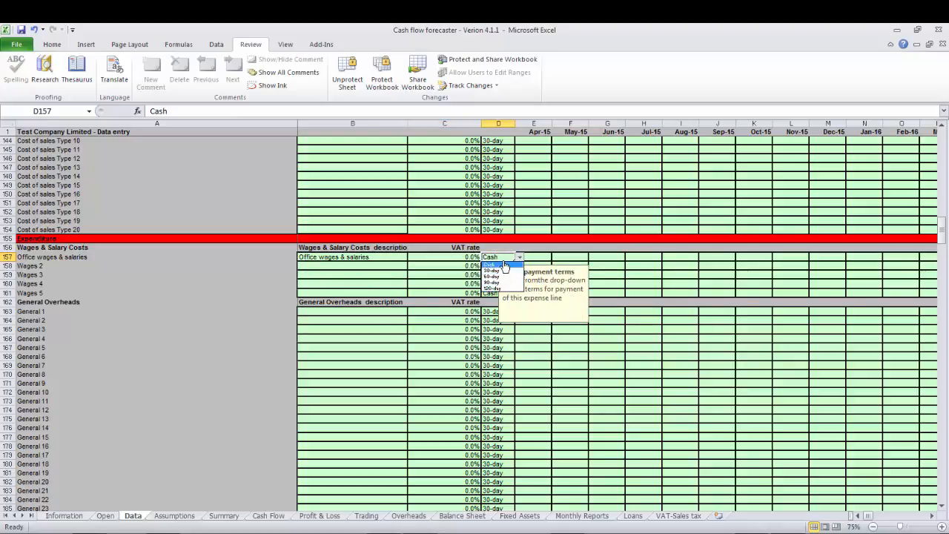
pyautogui.click(500, 261)
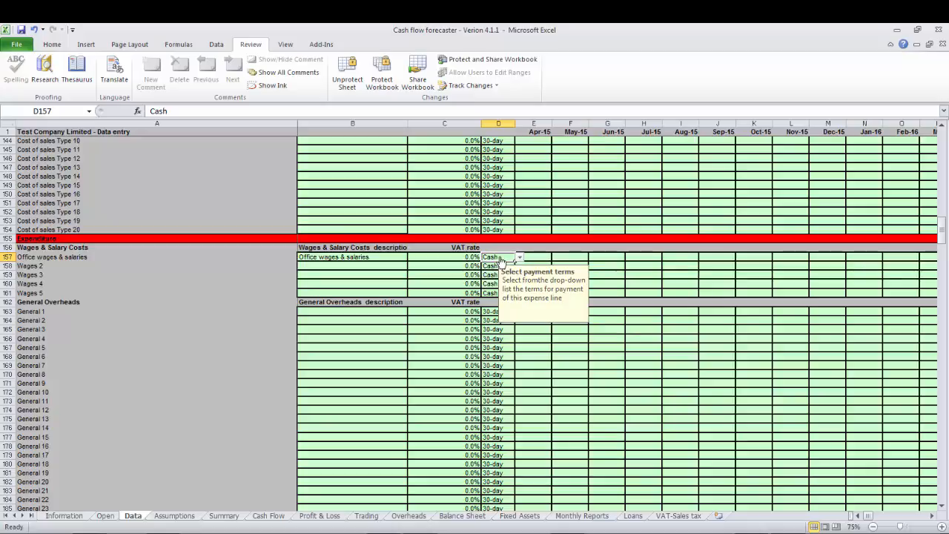
# Enter 1500 as the Apr-15 amount for Office wages & salaries.
pyautogui.click(533, 253)
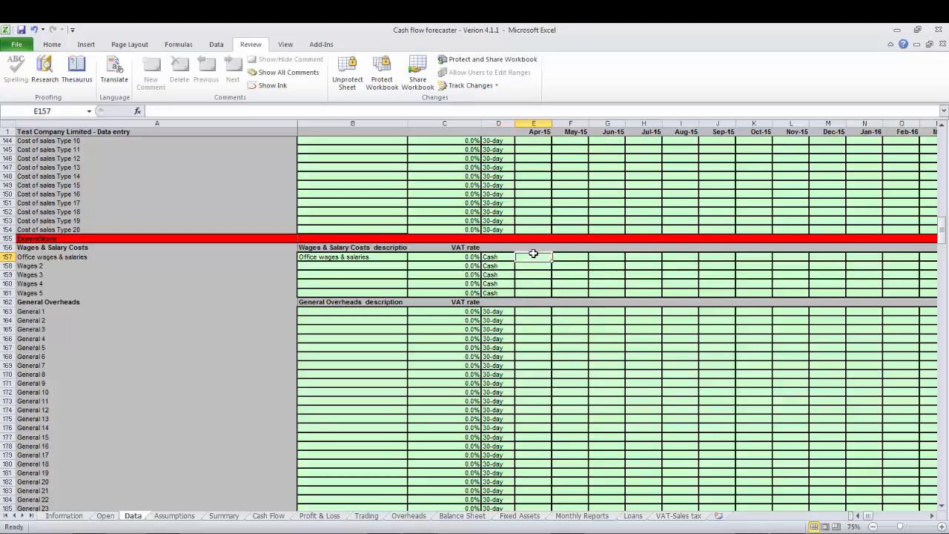
pyautogui.write('1500')
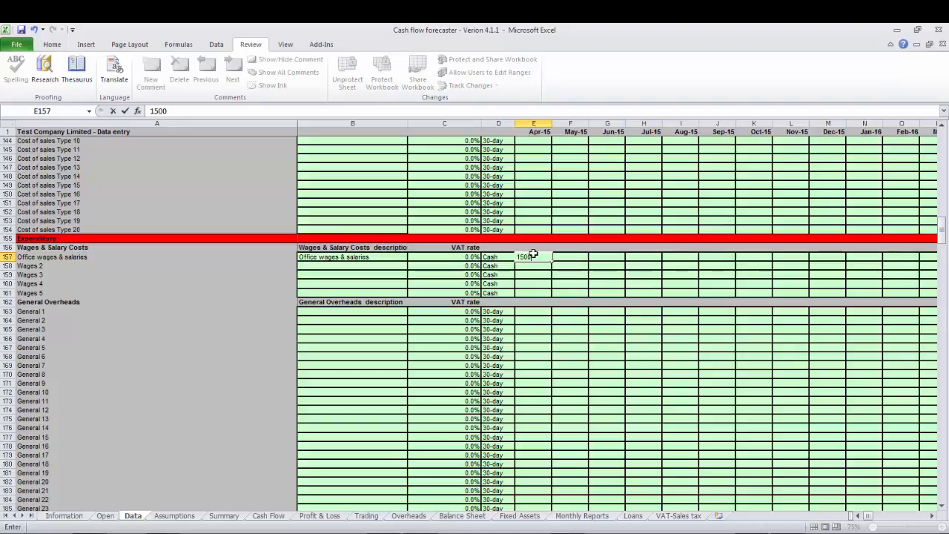
pyautogui.press('Return')
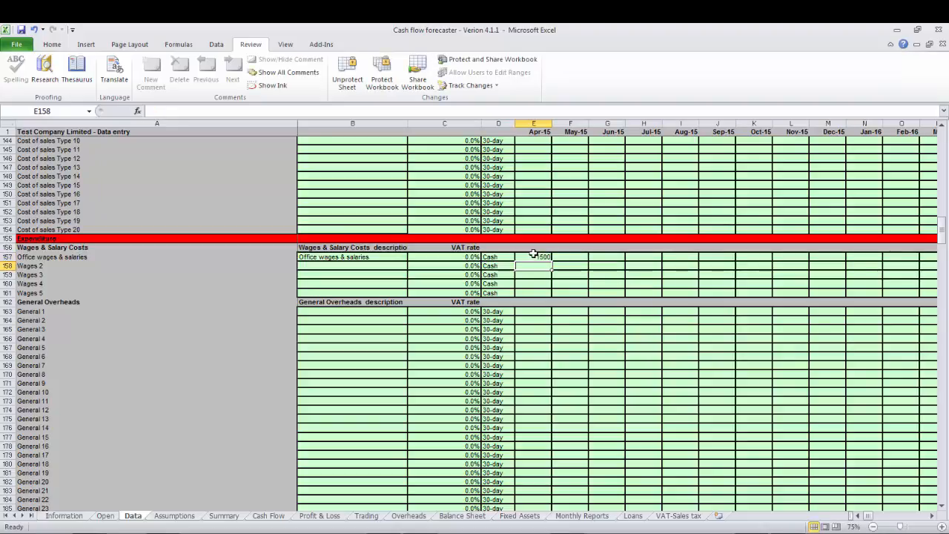
# Choose Insurance as the first General Overheads description on the Data sheet and set its payment terms to Cash.
pyautogui.click(337, 315)
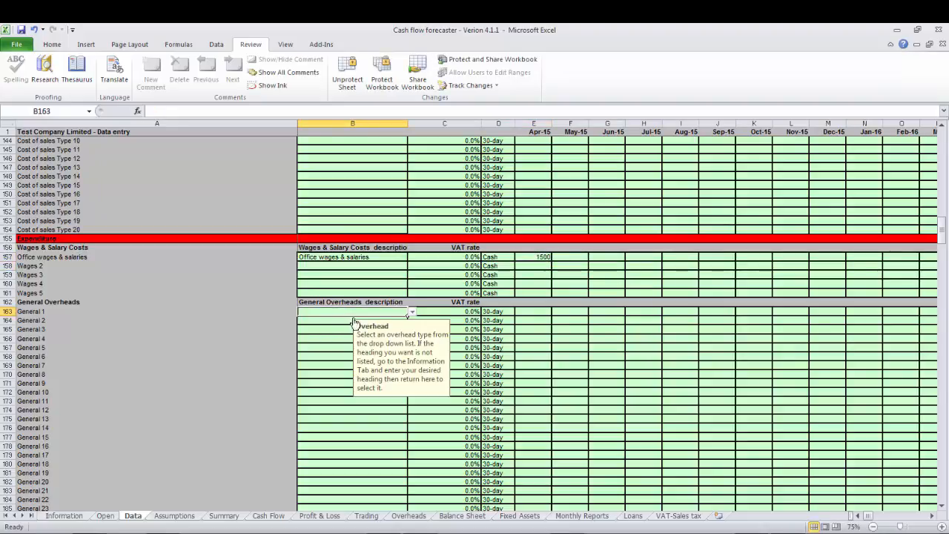
pyautogui.click(411, 314)
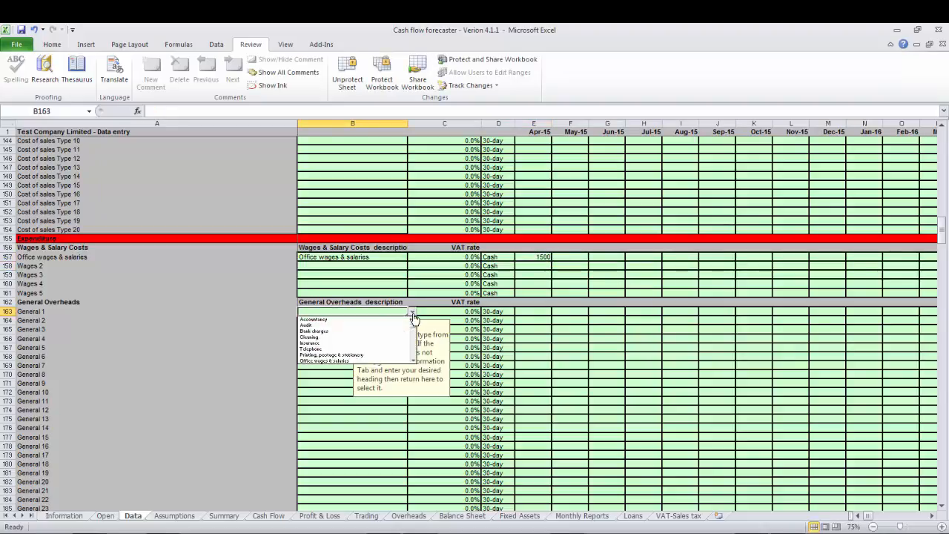
pyautogui.click(326, 342)
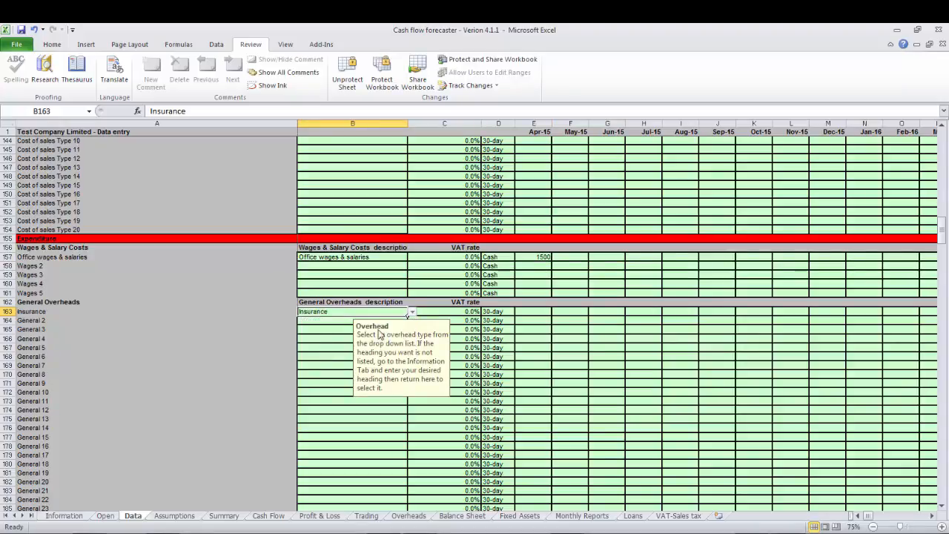
pyautogui.click(446, 311)
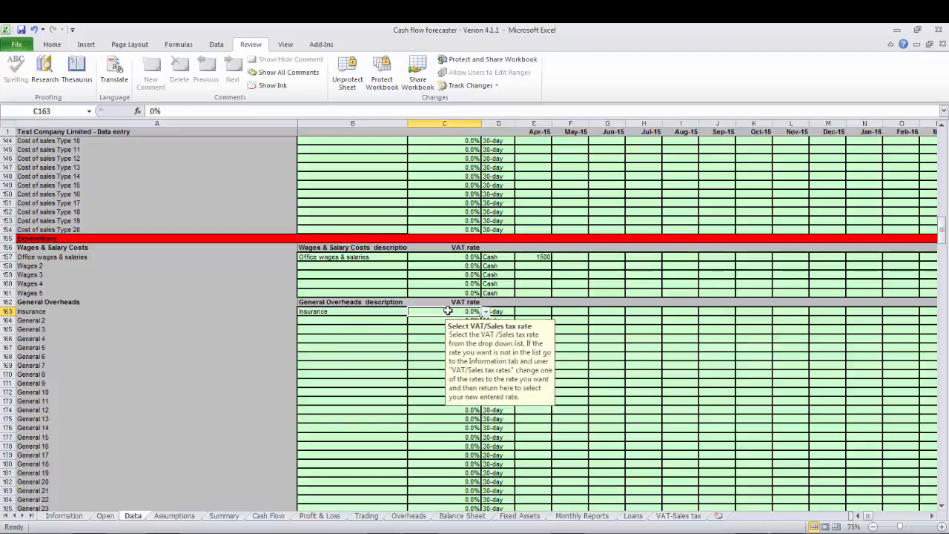
pyautogui.click(495, 311)
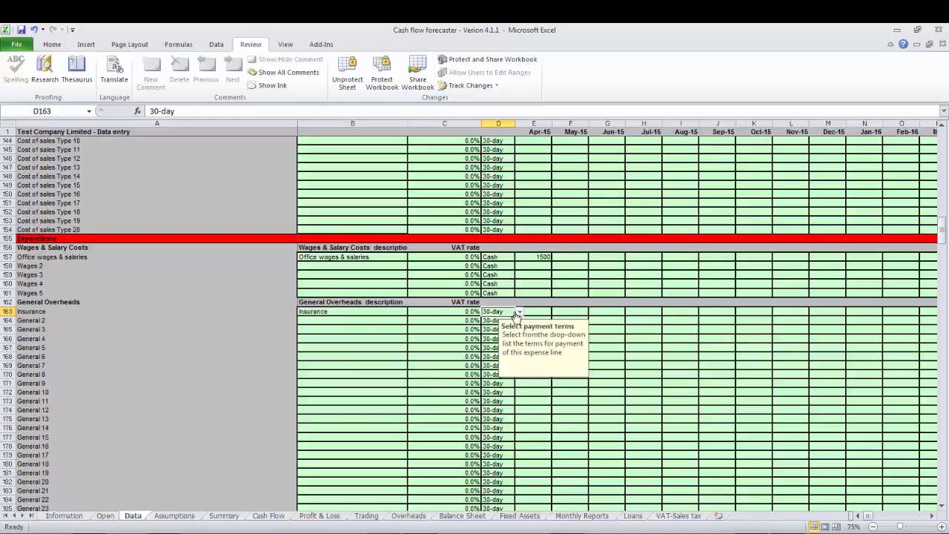
pyautogui.click(520, 312)
pyautogui.click(490, 319)
# Enter 500 as the Apr-15 amount for Insurance.
pyautogui.click(536, 311)
pyautogui.write('500')
pyautogui.press('Return')
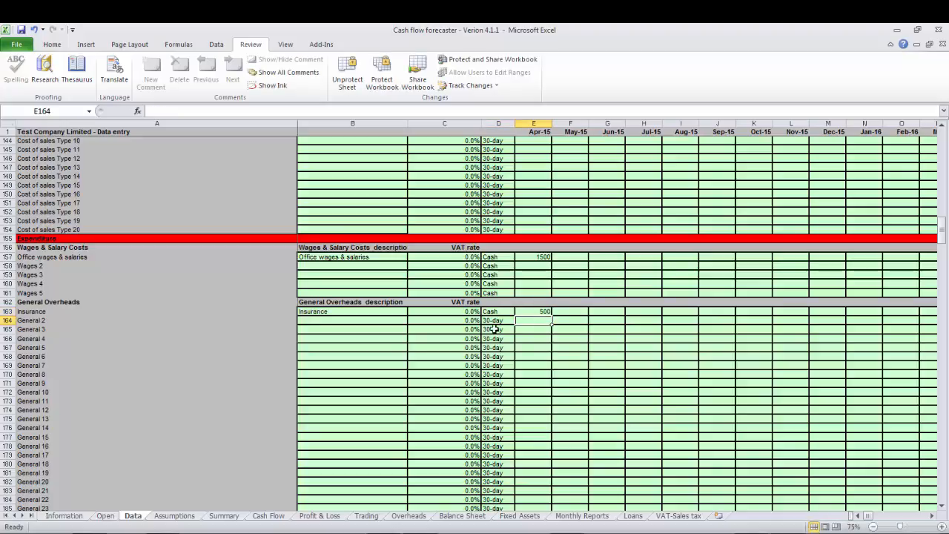
# Choose Telephone as the second General Overheads description and set its VAT rate to 20%.
pyautogui.click(337, 319)
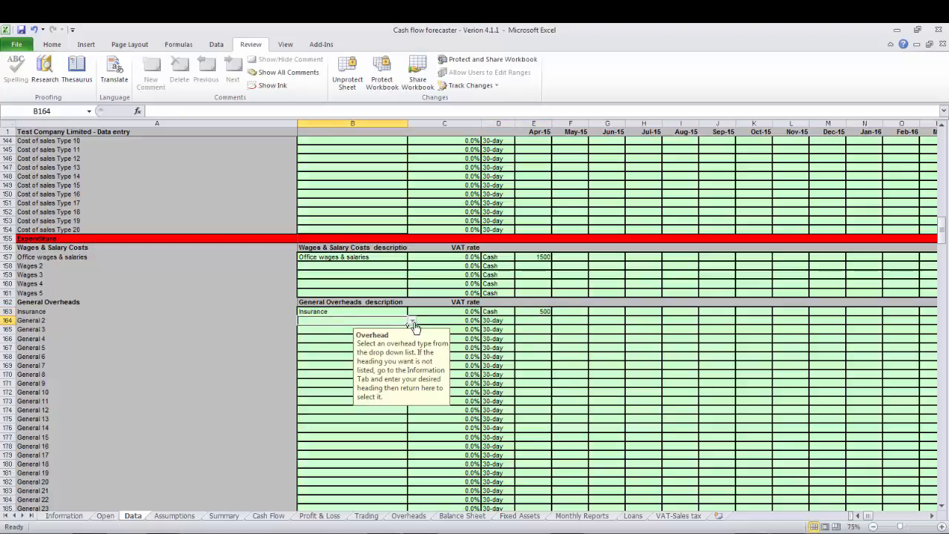
pyautogui.click(413, 323)
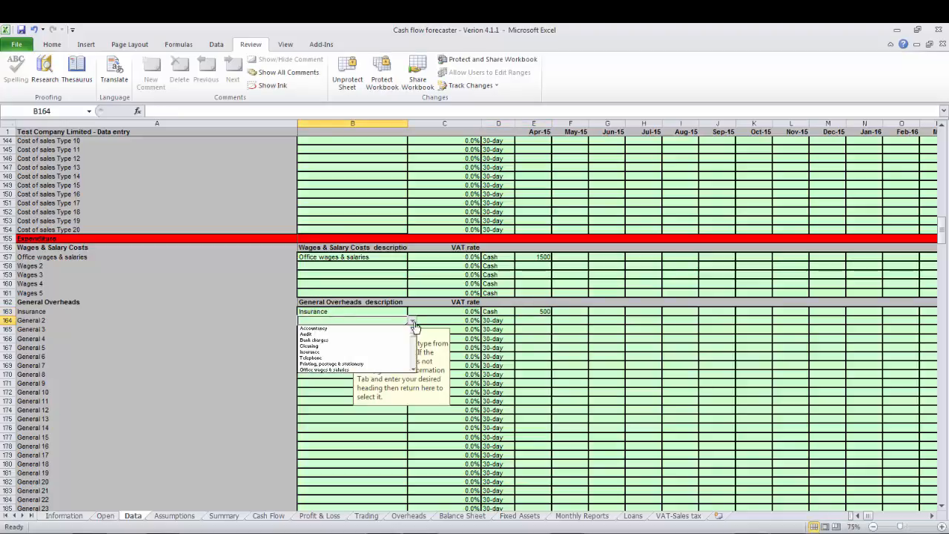
pyautogui.click(327, 358)
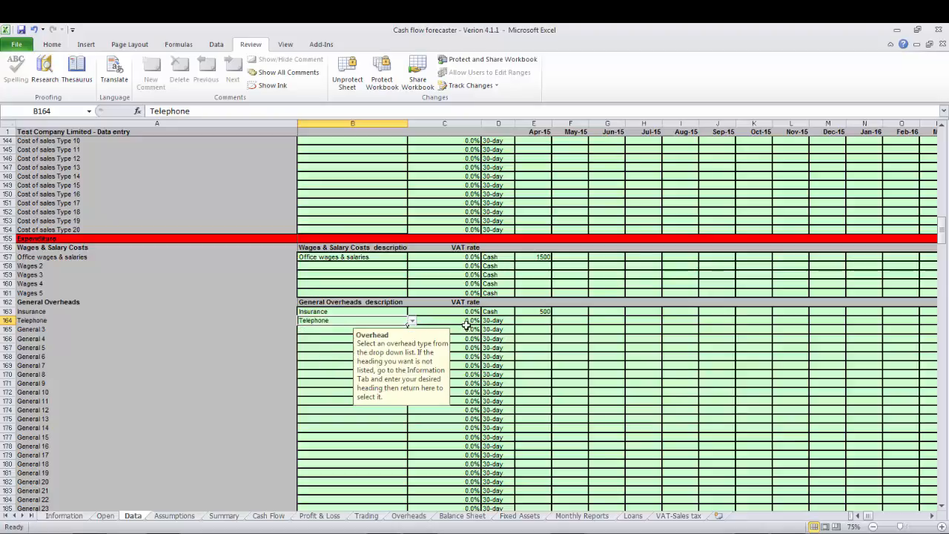
pyautogui.click(470, 322)
pyautogui.click(485, 320)
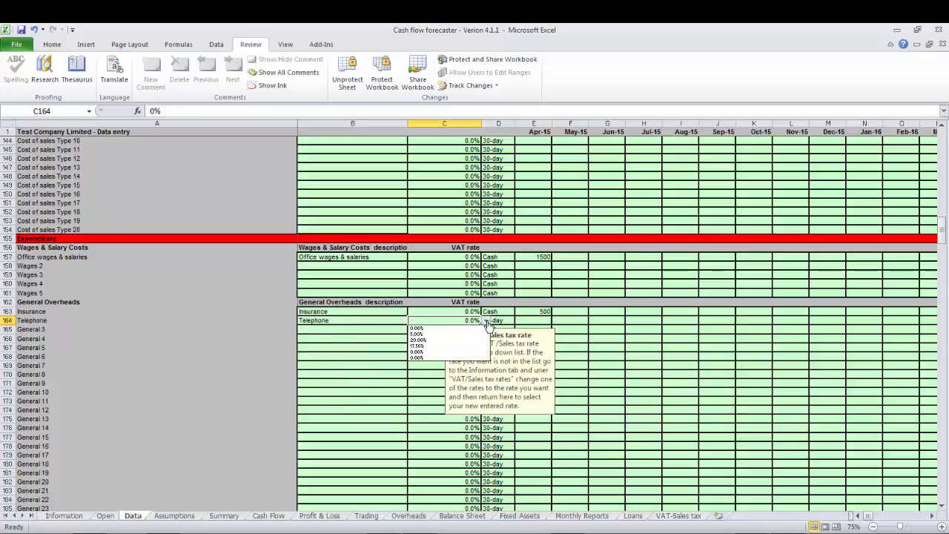
pyautogui.click(429, 340)
# Keep the 30-day payment terms for Telephone and enter 200 as its Apr-15 amount.
pyautogui.click(498, 321)
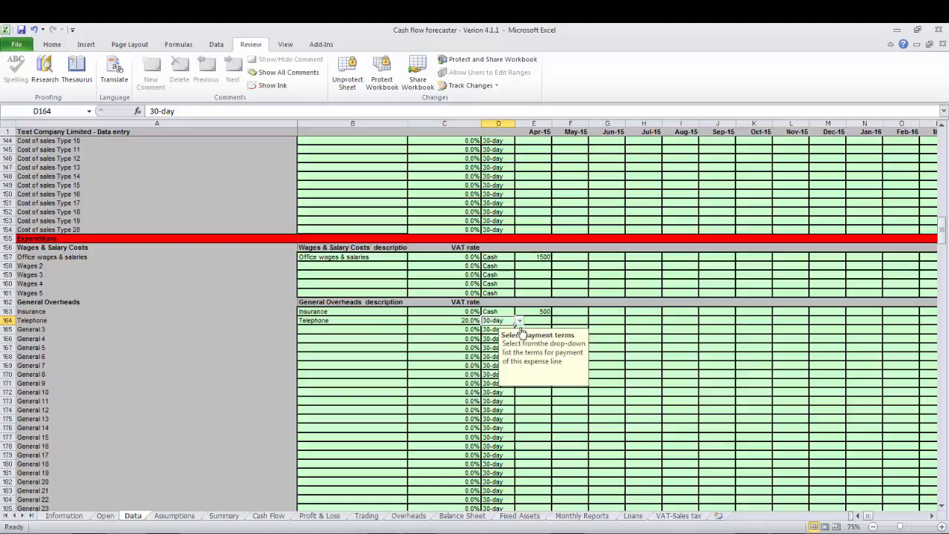
pyautogui.click(534, 319)
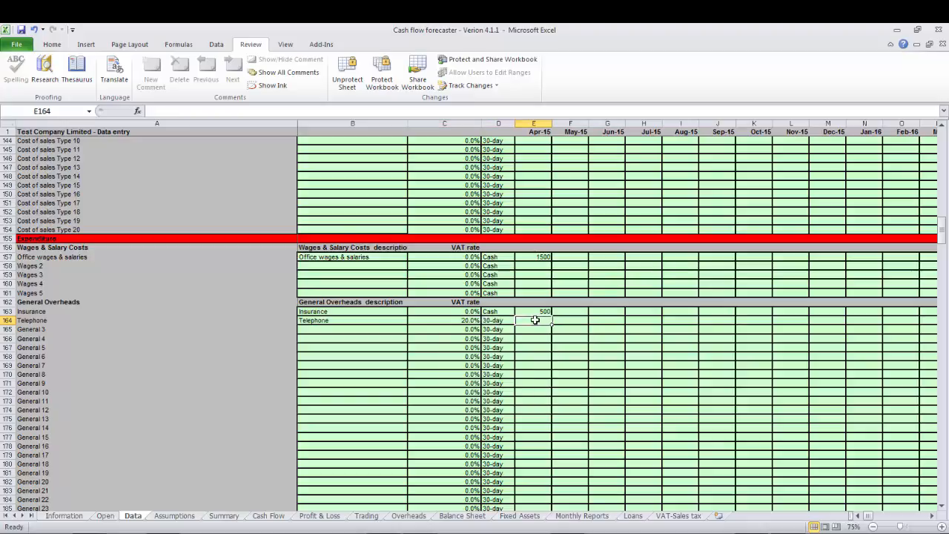
pyautogui.write('200')
pyautogui.press('Return')
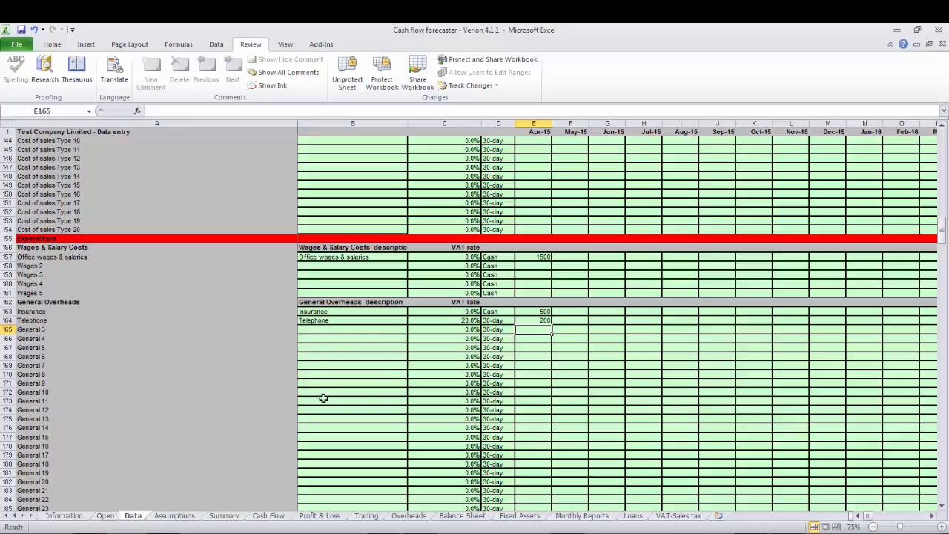
# Choose Printing, postage & stationery as the third General Overheads description, keeping its 0% VAT rate and 30-day payment terms.
pyautogui.click(328, 329)
pyautogui.click(412, 330)
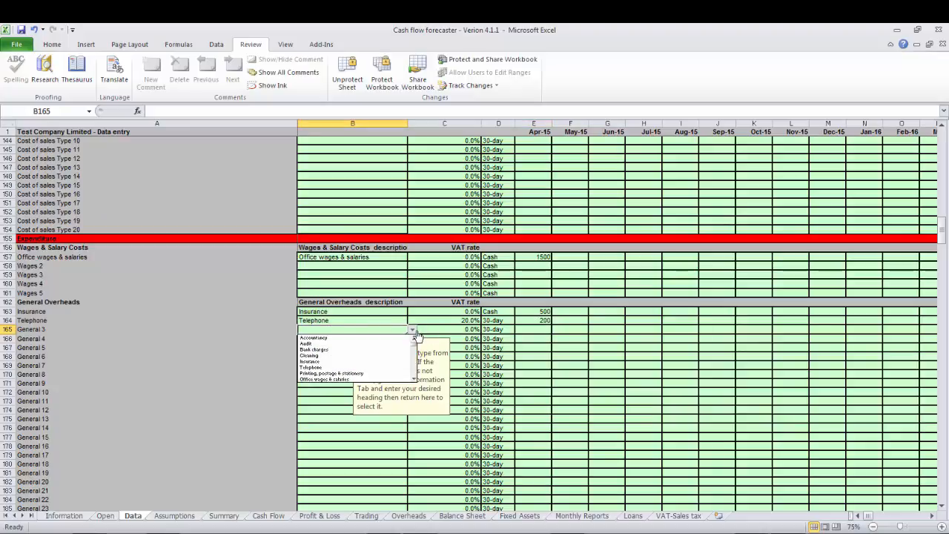
pyautogui.click(340, 375)
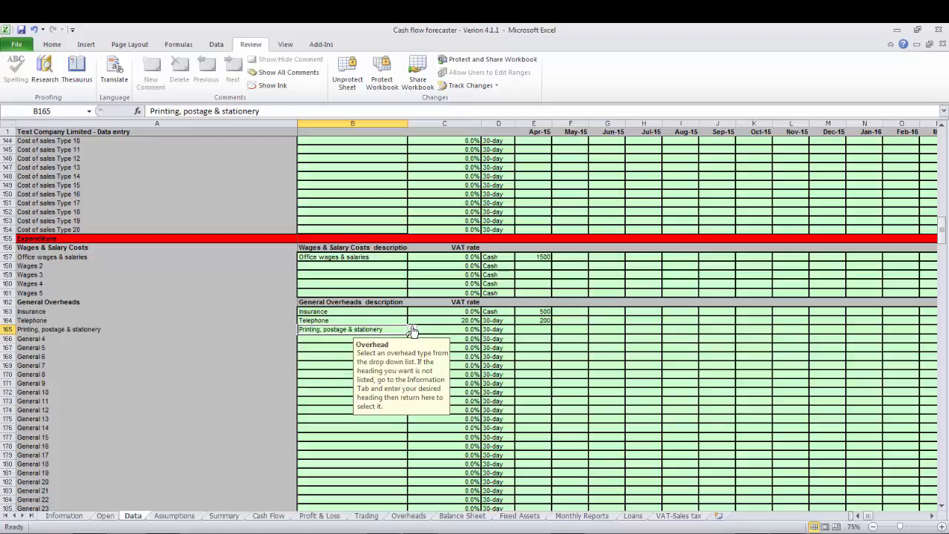
pyautogui.click(440, 330)
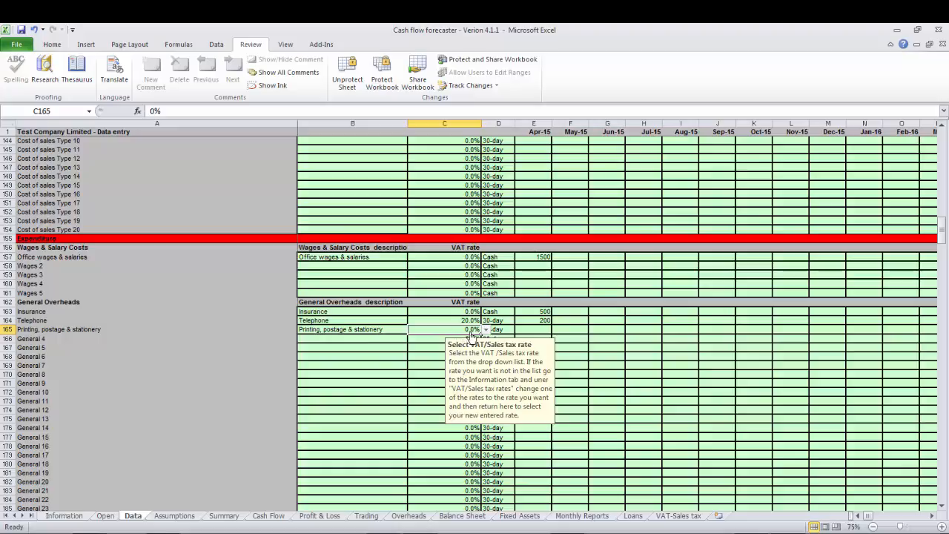
pyautogui.click(497, 329)
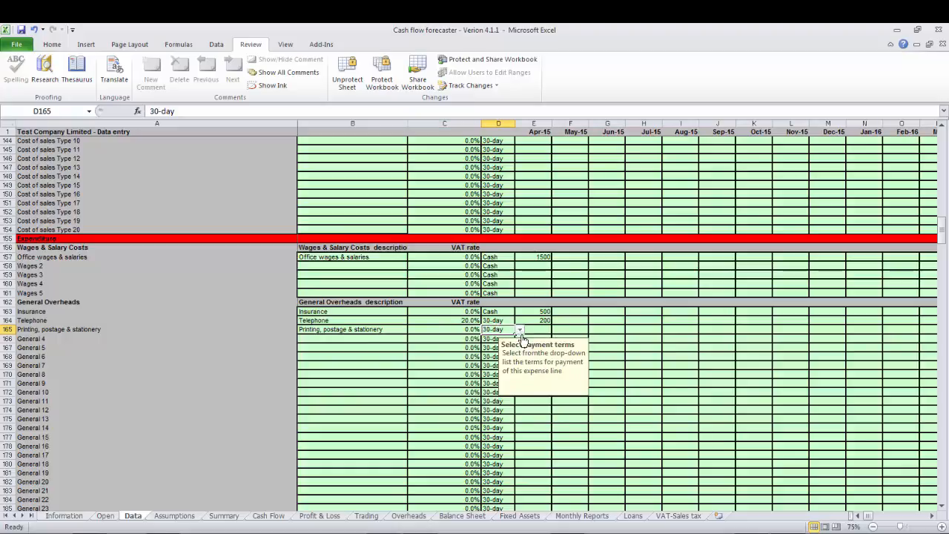
pyautogui.click(534, 328)
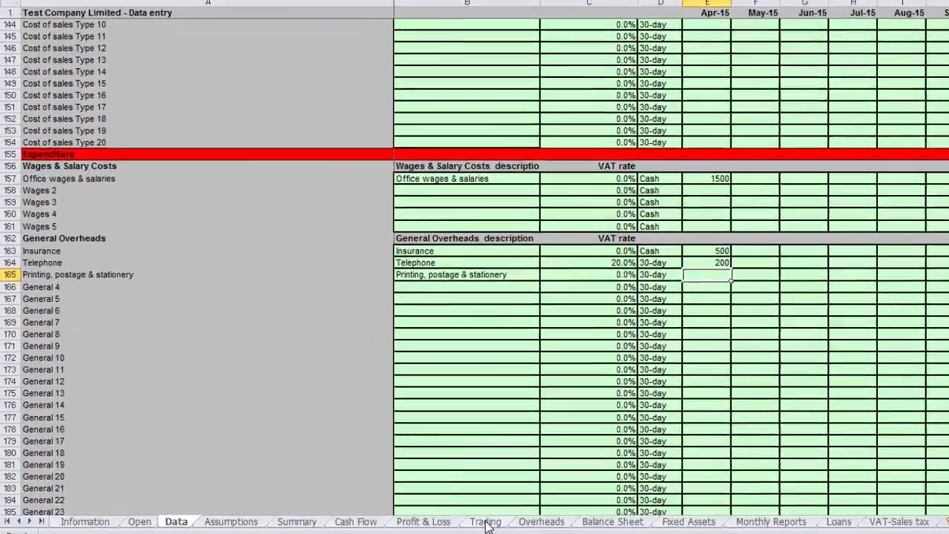
# Review the forecast figures on the Trading, Overheads and Profit & Loss sheets to see how the entered data flows through.
pyautogui.click(365, 515)
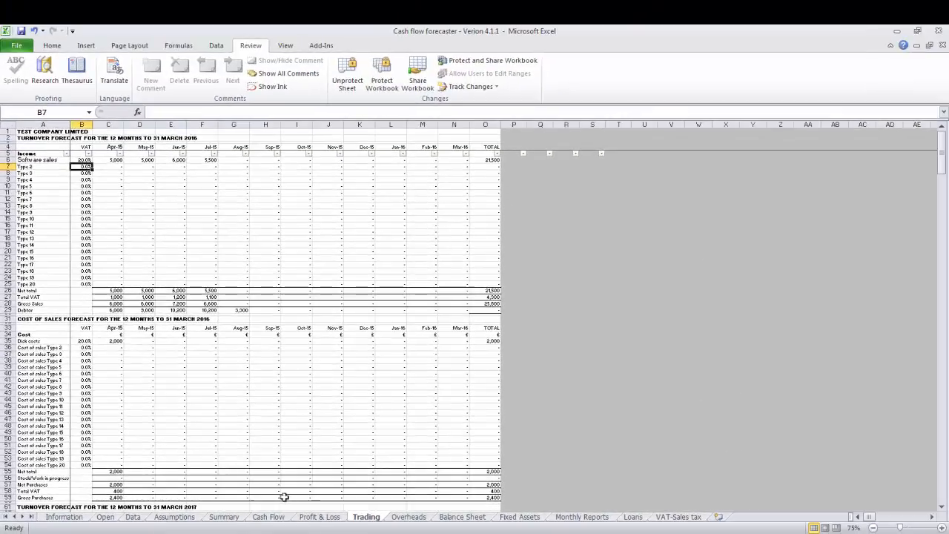
pyautogui.click(406, 516)
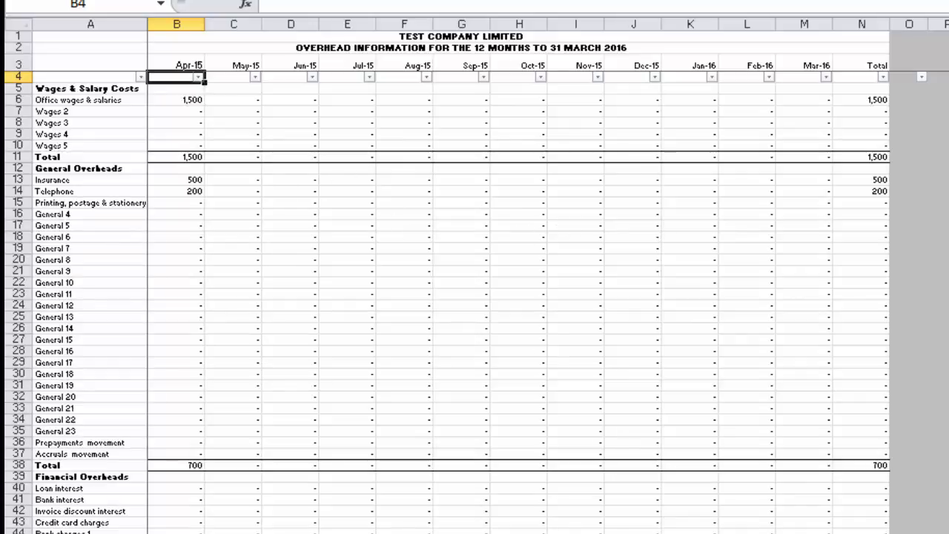
pyautogui.click(459, 533)
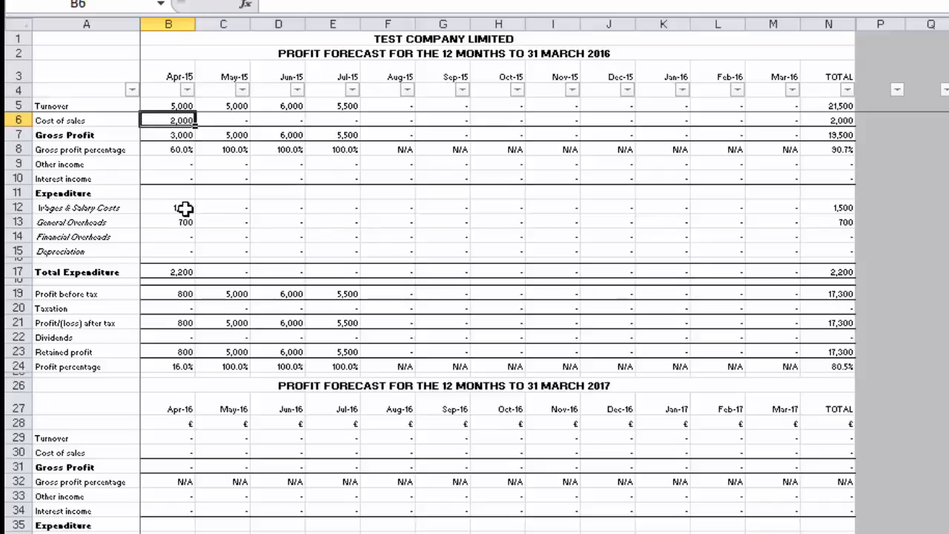
pyautogui.click(3, 231)
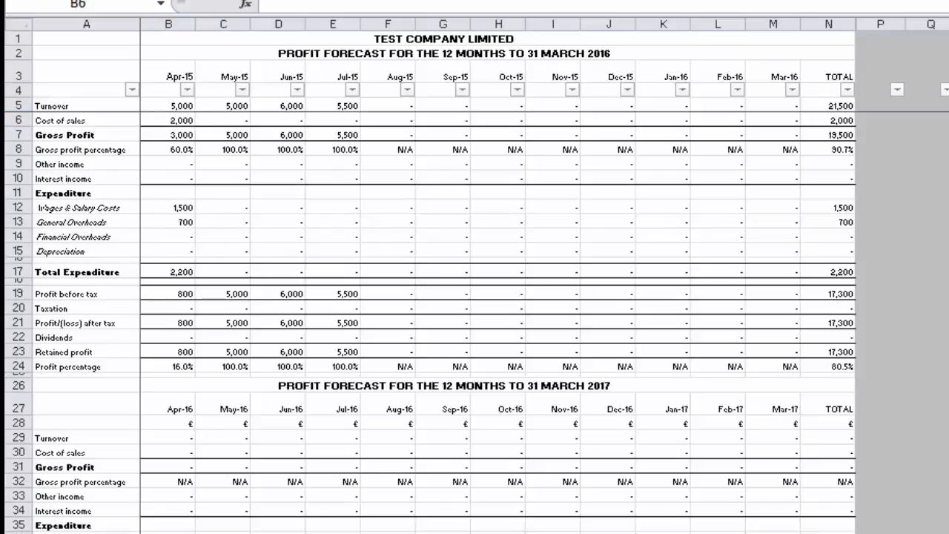
pyautogui.hotkey('ctrl', 'pagedown')
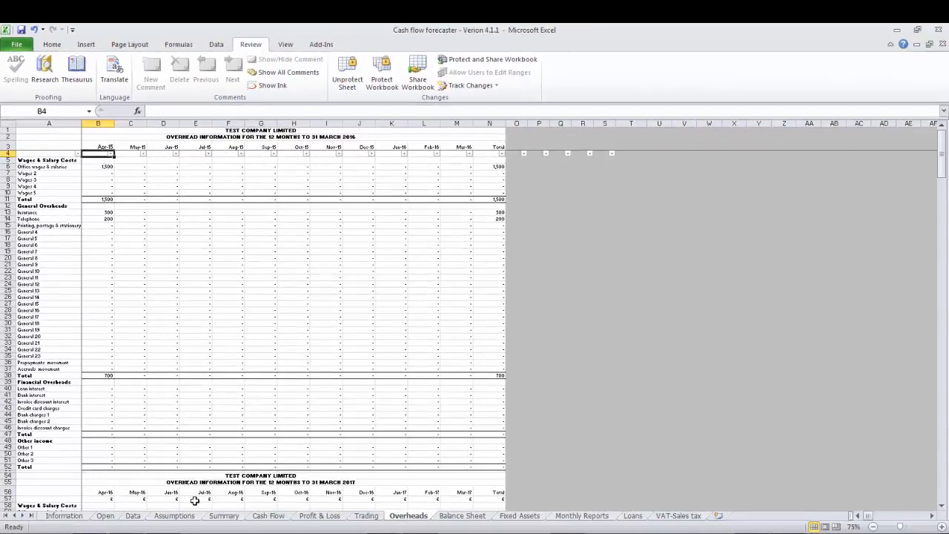
# Examine the Financial Overheads and Other income entry lines on the Data sheet, including their descriptions and payment terms.
pyautogui.click(133, 516)
pyautogui.press('Down')
pyautogui.press('Down')
pyautogui.press('Down')
pyautogui.press('Down')
pyautogui.press('Down')
pyautogui.press('Down')
pyautogui.press('Down')
pyautogui.press('Down')
pyautogui.press('Down')
pyautogui.press('Down')
pyautogui.press('Down')
pyautogui.press('Down')
pyautogui.press('Down')
pyautogui.press('Down')
pyautogui.press('Down')
pyautogui.press('Down')
pyautogui.press('Down')
pyautogui.press('Down')
pyautogui.press('Down')
pyautogui.press('Down')
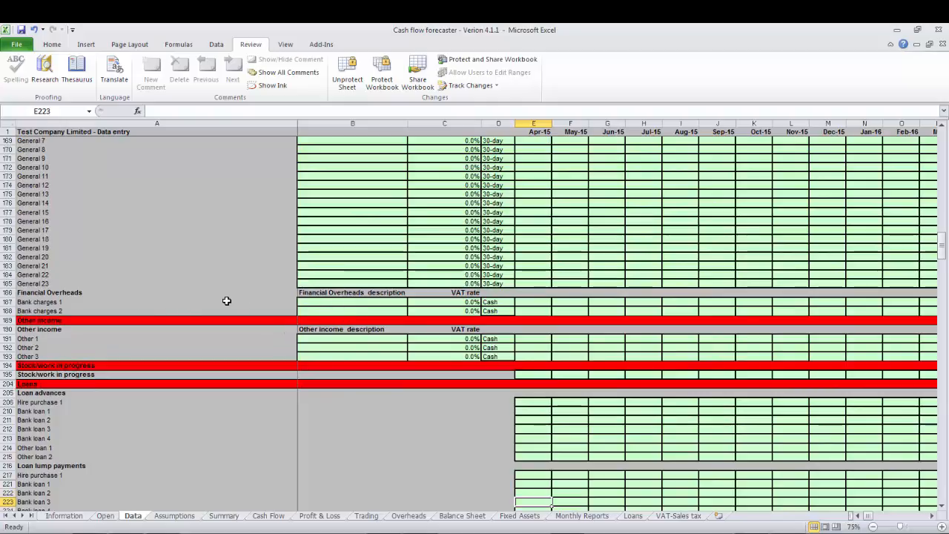
pyautogui.click(341, 302)
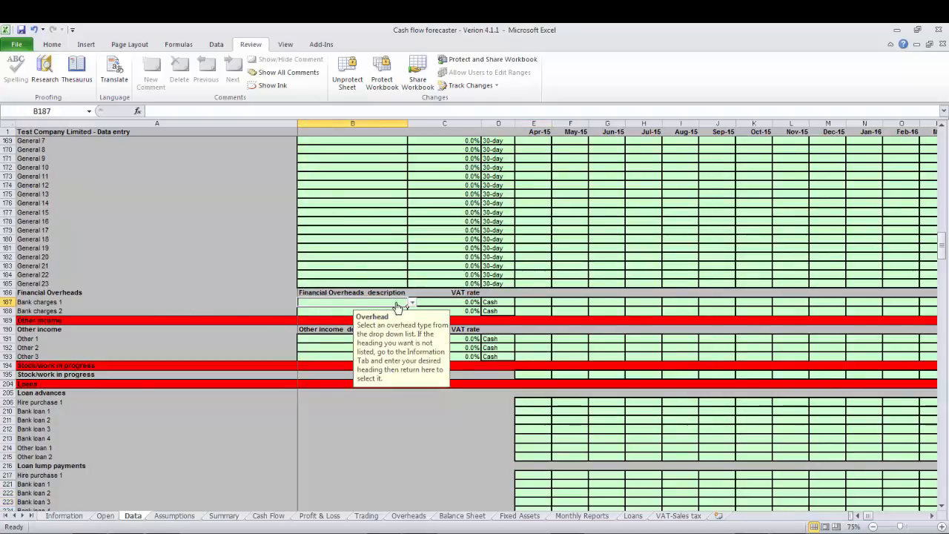
pyautogui.click(483, 302)
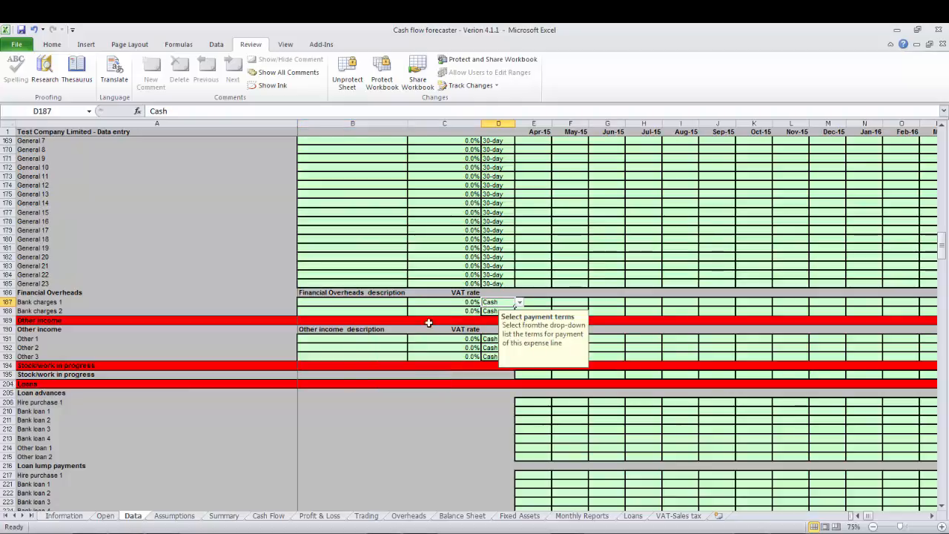
pyautogui.click(341, 338)
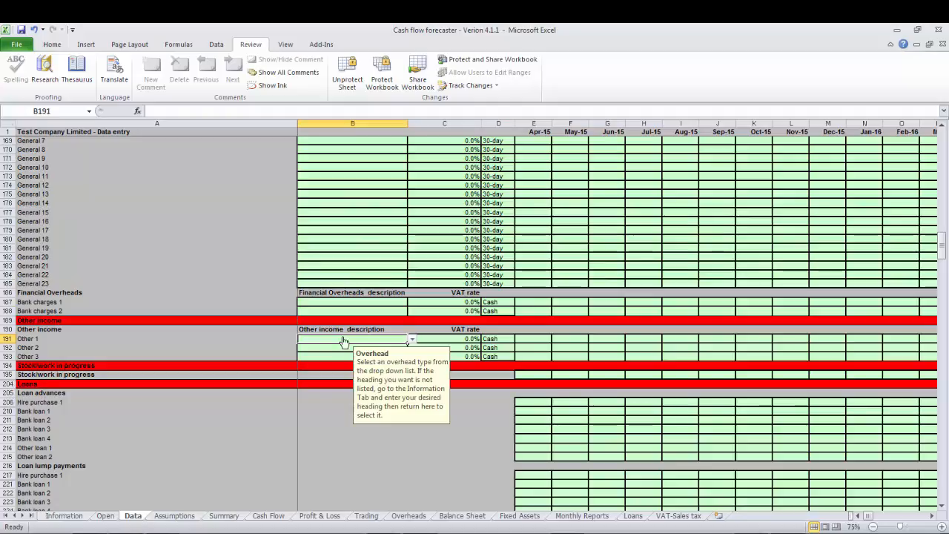
# Examine the monthly entry cells of the Stock/work in progress row.
pyautogui.click(510, 372)
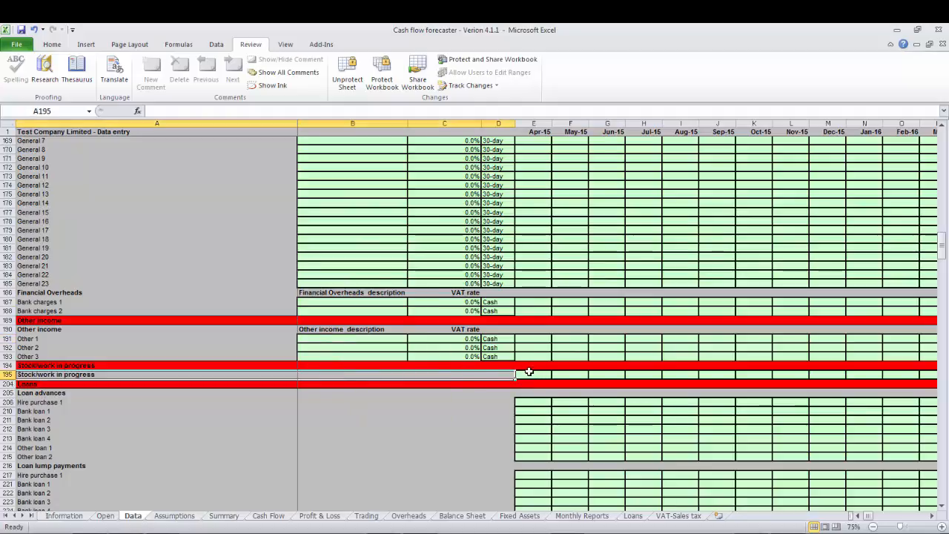
pyautogui.click(528, 372)
pyautogui.press('Right')
pyautogui.press('Right')
pyautogui.press('Right')
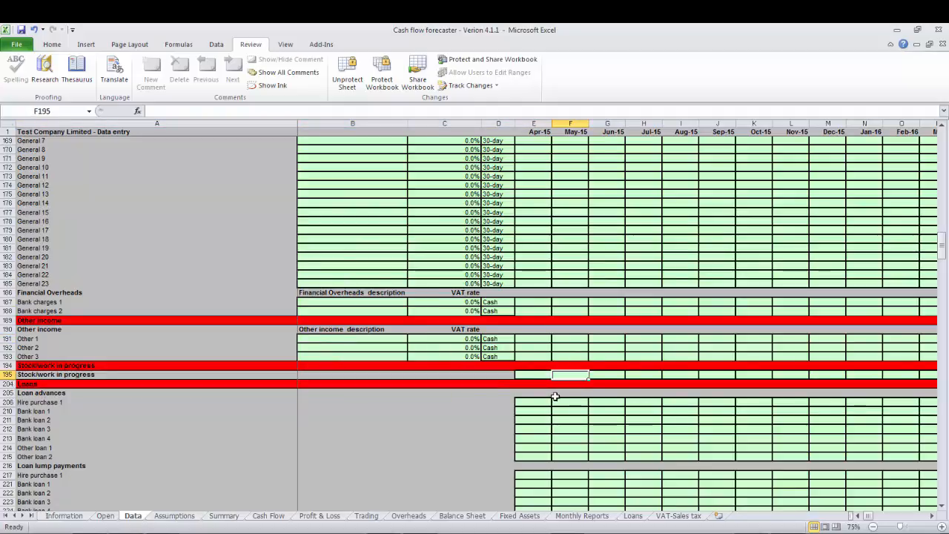
pyautogui.press('Left')
pyautogui.press('Left')
pyautogui.press('Left')
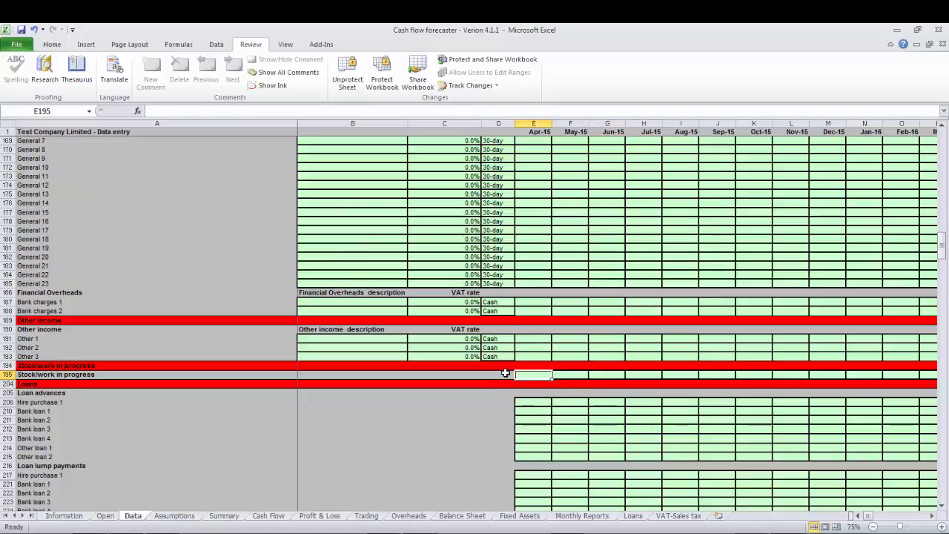
pyautogui.press('Right')
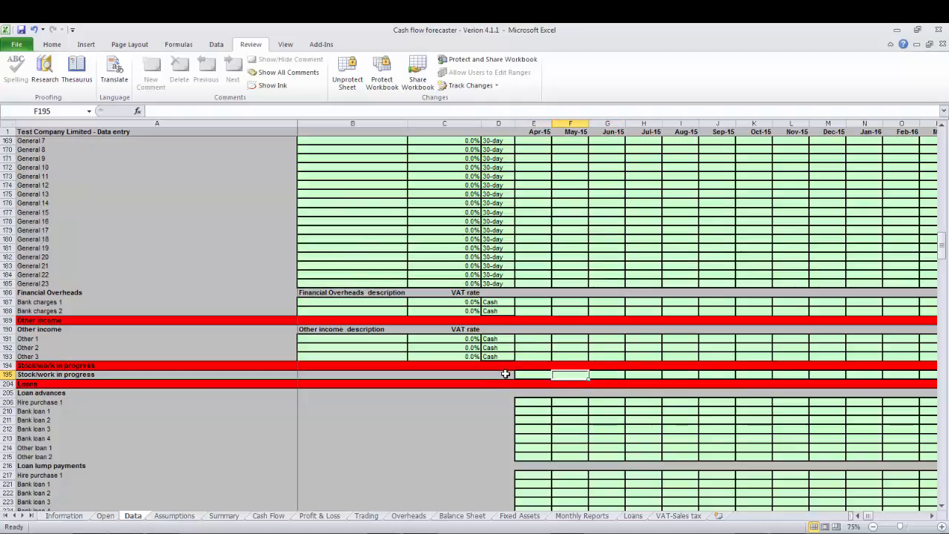
pyautogui.press('Left')
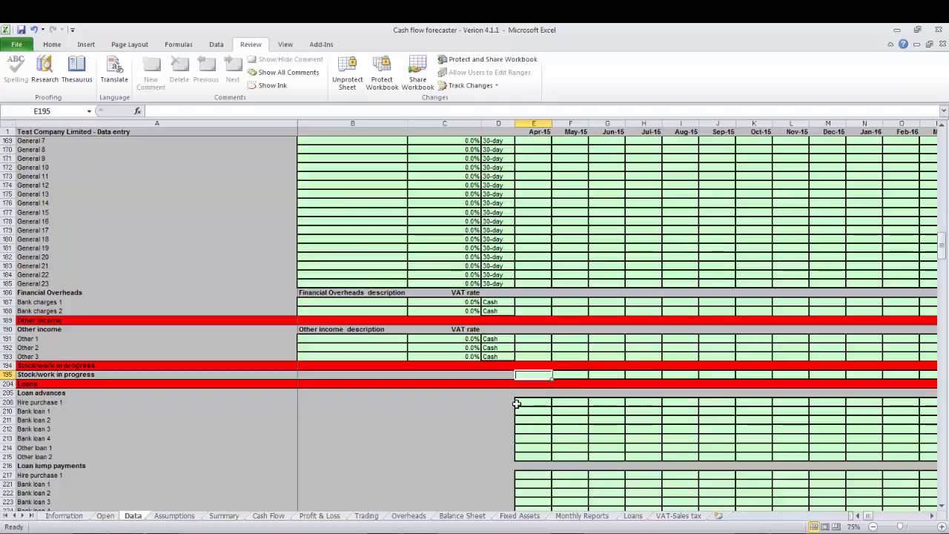
# Examine the Loan advances and Loan lump payments rows, including the monthly cells for Hire purchase 1.
pyautogui.click(522, 401)
pyautogui.press('Down')
pyautogui.press('Down')
pyautogui.press('Down')
pyautogui.press('Down')
pyautogui.press('Down')
pyautogui.press('Down')
pyautogui.press('Down')
pyautogui.press('Down')
pyautogui.press('Down')
pyautogui.press('Down')
pyautogui.press('Down')
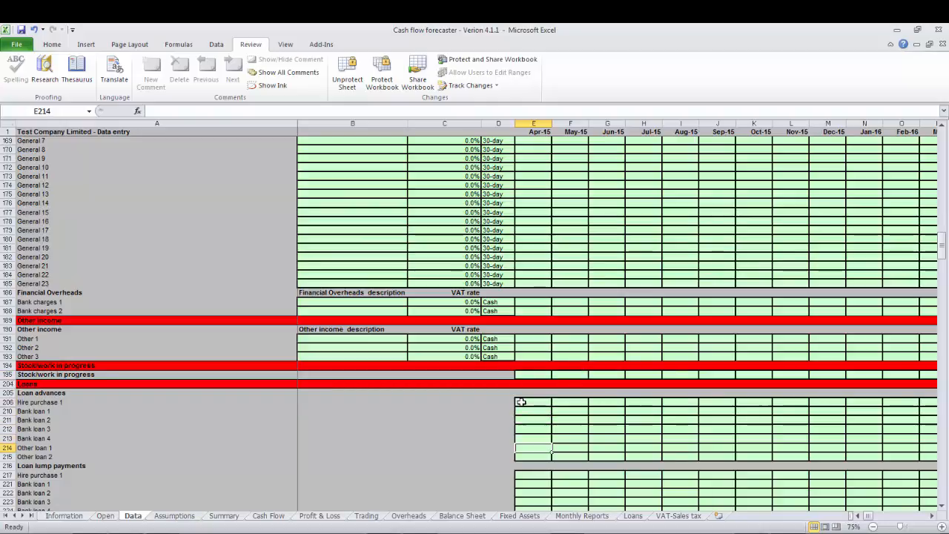
pyautogui.press('Down')
pyautogui.press('Down')
pyautogui.press('Down')
pyautogui.press('Down')
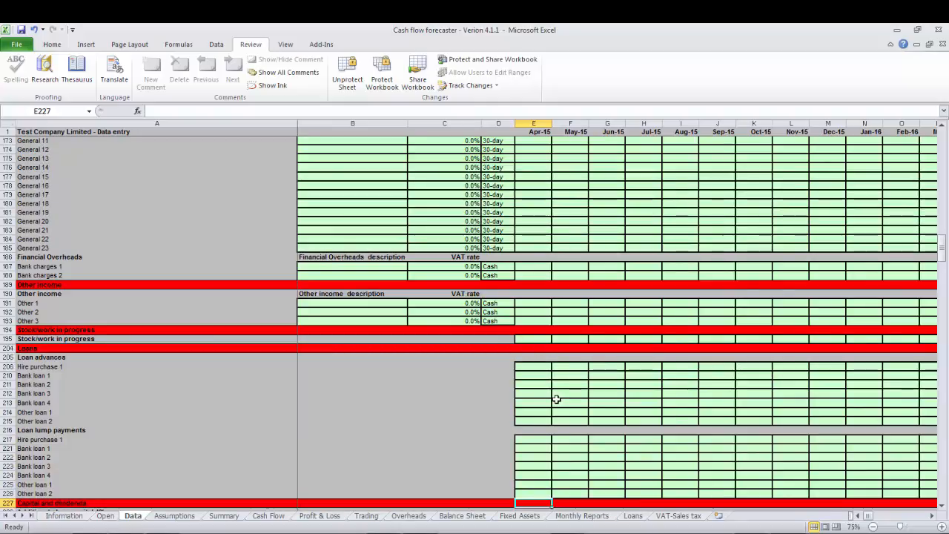
pyautogui.click(532, 367)
pyautogui.press('Right')
pyautogui.press('Right')
pyautogui.press('Right')
pyautogui.press('Right')
pyautogui.press('Right')
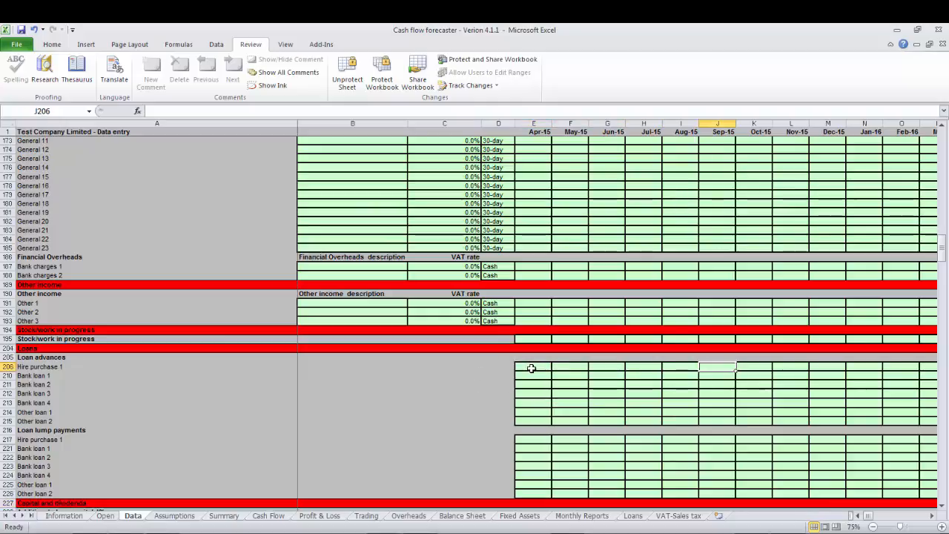
# Examine the Apr-15 and following monthly cells of the Hire purchase 1 row under Loan advances.
pyautogui.press('Left')
pyautogui.press('Left')
pyautogui.press('Left')
pyautogui.press('Left')
pyautogui.press('Left')
pyautogui.press('Right')
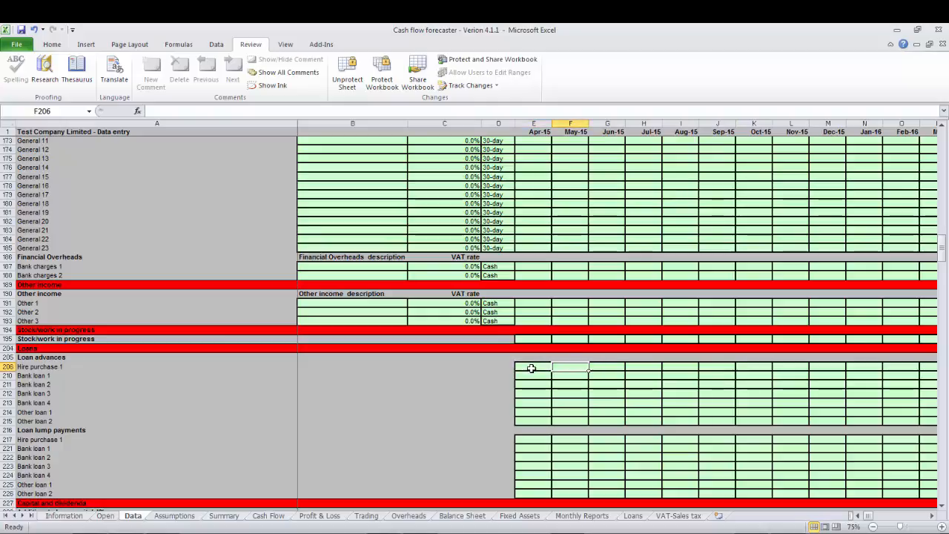
pyautogui.press('Right')
pyautogui.press('Right')
pyautogui.press('Right')
# Examine the Additional share capital and Dividends entry rows in the Capital and dividends section, starting at Apr-15.
pyautogui.press('Down')
pyautogui.press('Down')
pyautogui.press('Down')
pyautogui.press('Down')
pyautogui.press('Down')
pyautogui.press('Down')
pyautogui.press('Down')
pyautogui.press('Down')
pyautogui.press('Down')
pyautogui.press('Down')
pyautogui.press('Down')
pyautogui.press('Down')
pyautogui.press('Down')
pyautogui.press('Down')
pyautogui.press('Down')
pyautogui.press('Down')
pyautogui.press('Down')
pyautogui.press('Down')
pyautogui.press('Down')
pyautogui.press('Down')
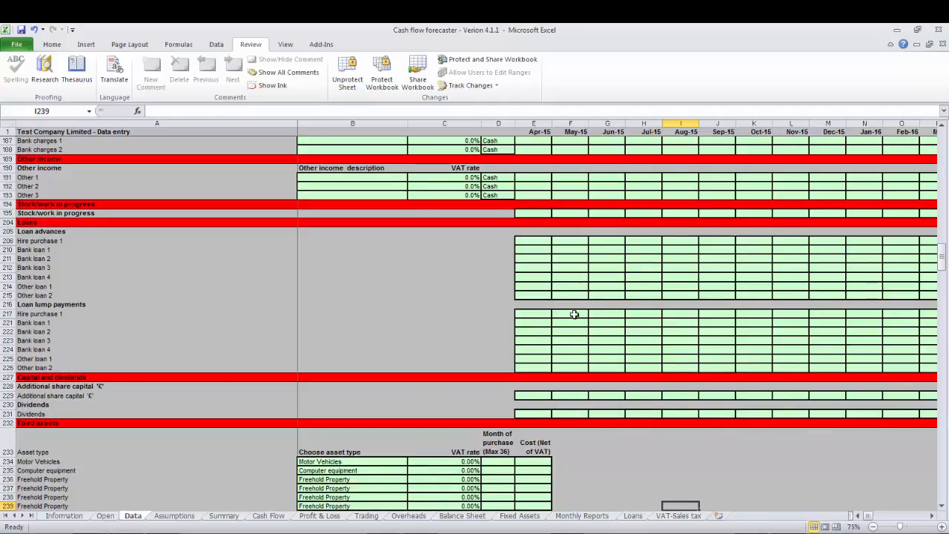
pyautogui.click(518, 395)
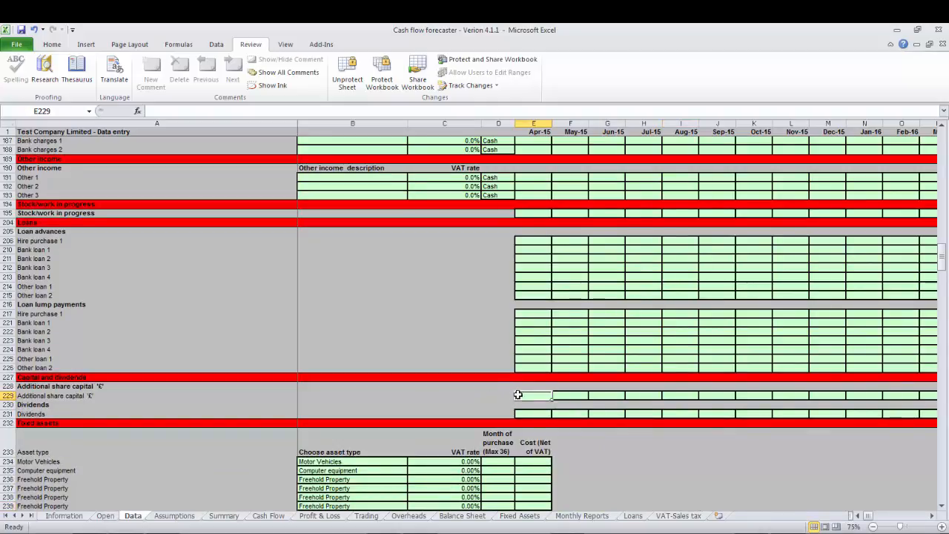
pyautogui.click(536, 413)
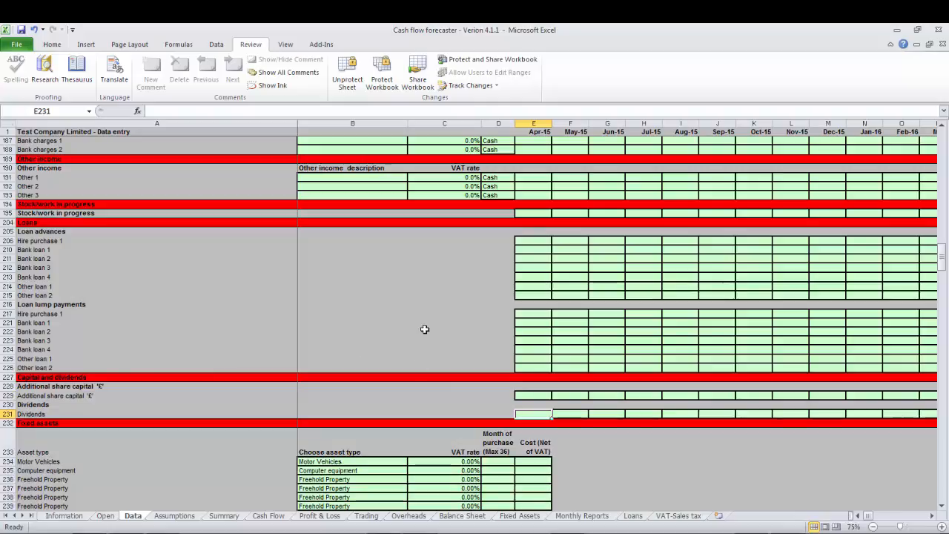
# Choose Motor Vehicles as the asset type in the first line of the Fixed assets section.
pyautogui.press('Down')
pyautogui.press('Down')
pyautogui.press('Down')
pyautogui.press('Down')
pyautogui.press('Down')
pyautogui.press('Down')
pyautogui.press('Down')
pyautogui.press('Down')
pyautogui.press('Down')
pyautogui.press('Down')
pyautogui.press('Down')
pyautogui.press('Down')
pyautogui.press('Down')
pyautogui.press('Down')
pyautogui.press('Down')
pyautogui.press('Down')
pyautogui.press('Down')
pyautogui.press('Down')
pyautogui.press('Down')
pyautogui.press('Down')
pyautogui.press('Down')
pyautogui.press('Down')
pyautogui.press('Down')
pyautogui.press('Down')
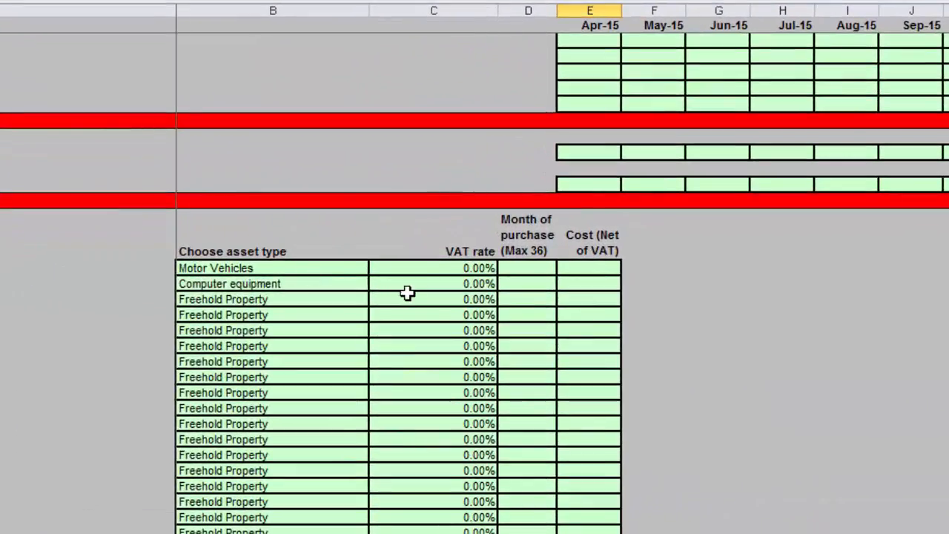
pyautogui.click(244, 269)
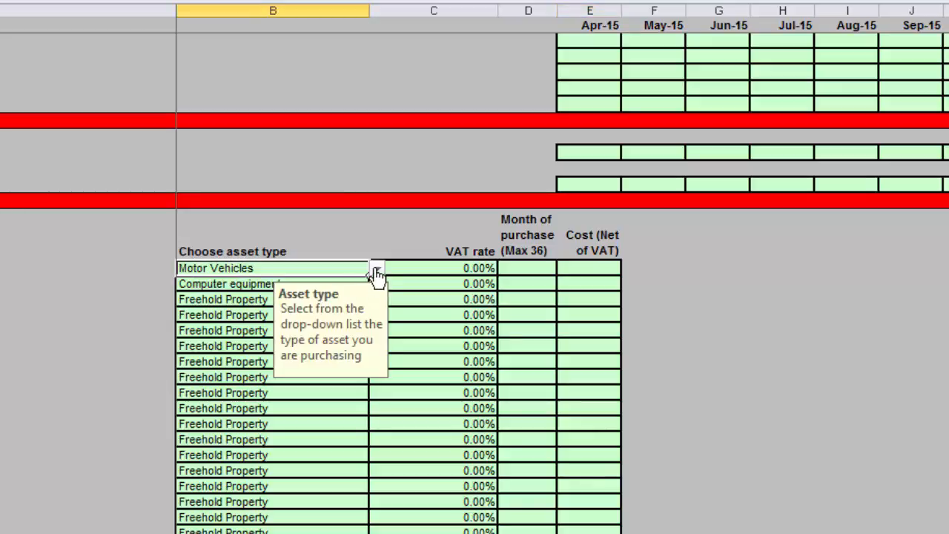
pyautogui.click(377, 273)
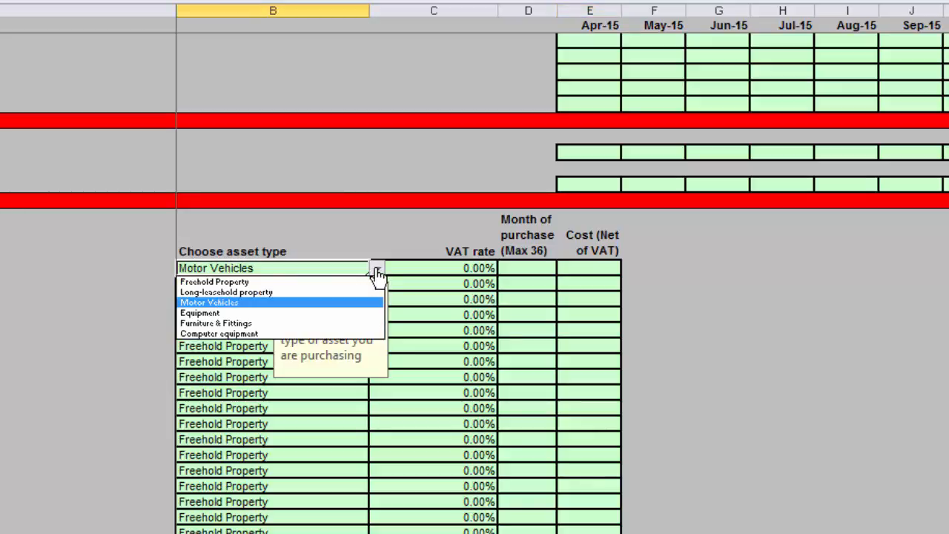
pyautogui.click(232, 304)
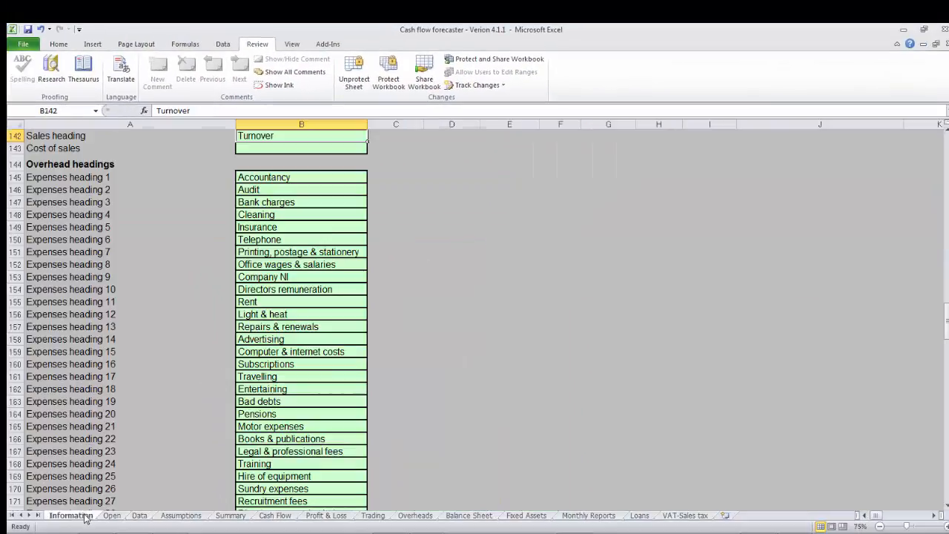
# Check the Fixed assets headings on the Information sheet, and return to the Data sheet.
pyautogui.click(83, 515)
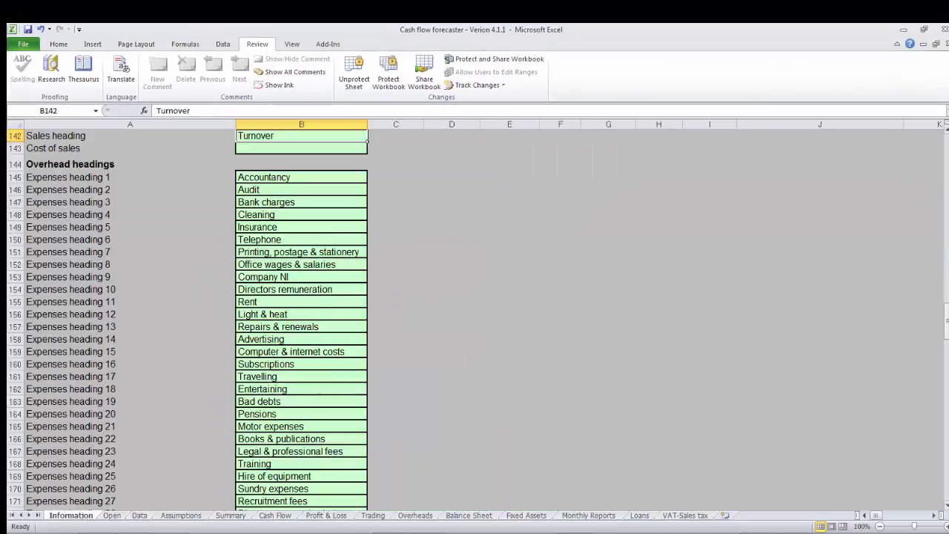
pyautogui.scroll(18, 474, 319)
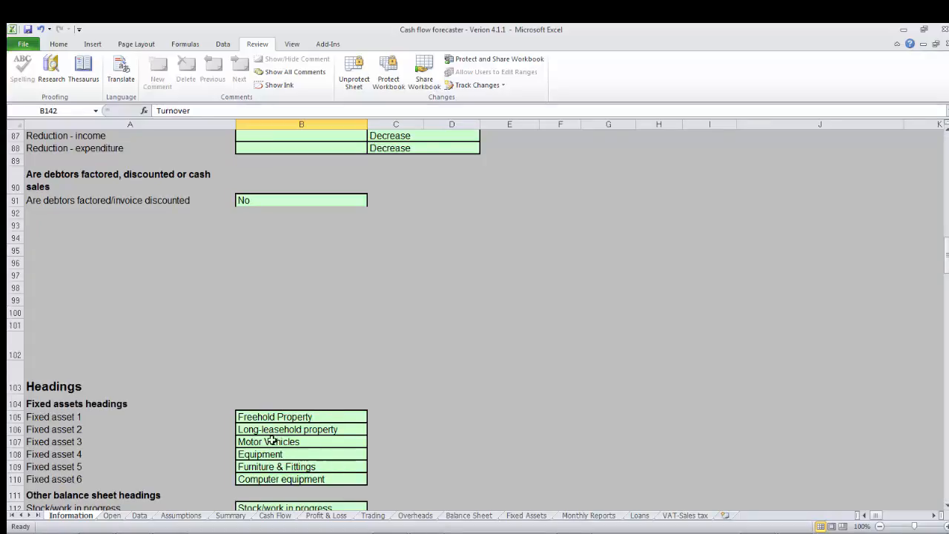
pyautogui.click(139, 516)
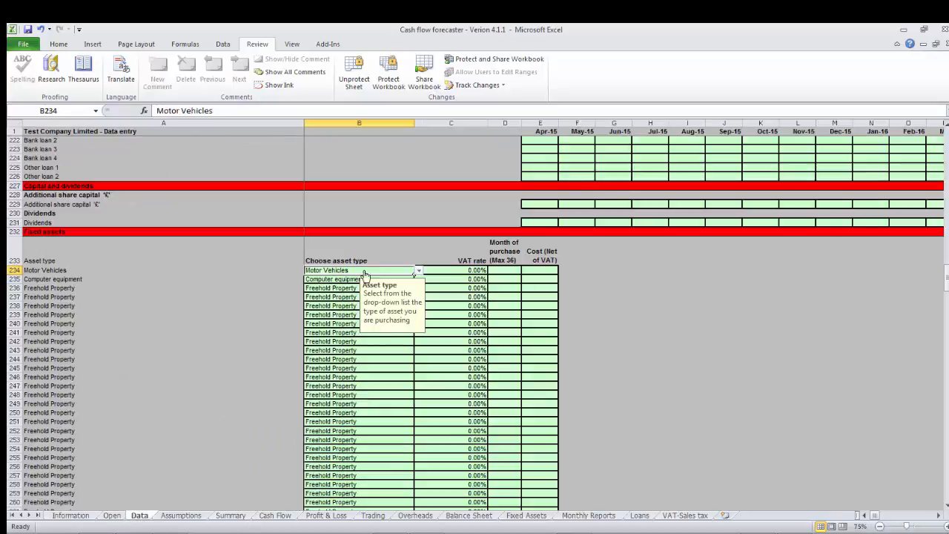
# Set the VAT rate of the Motor Vehicles asset line to 20%.
pyautogui.click(463, 270)
pyautogui.click(492, 270)
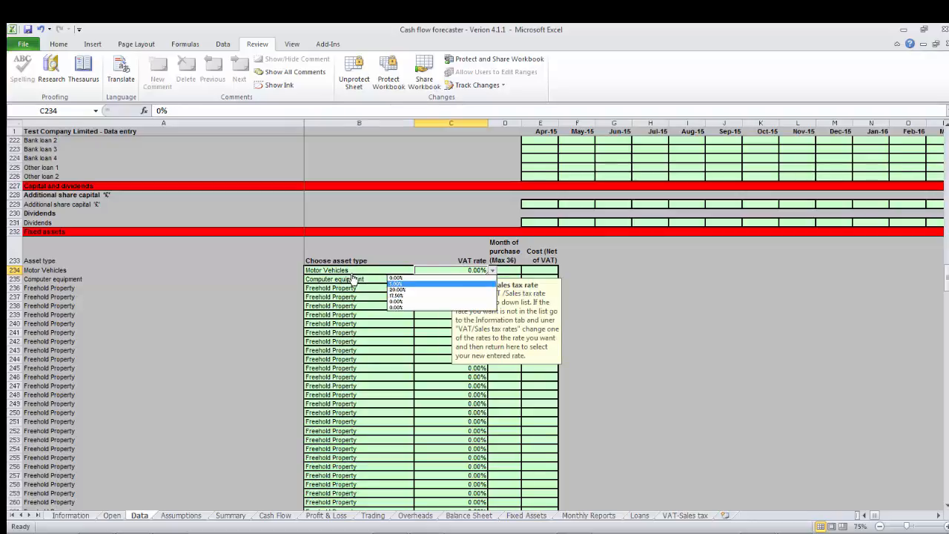
pyautogui.click(401, 289)
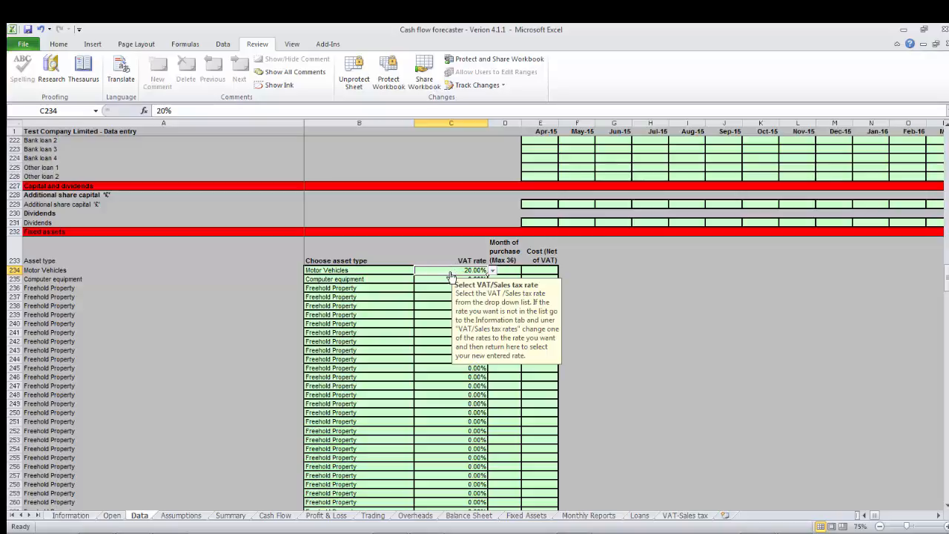
# Enter month of purchase 2 and a net cost of 20000 for the Motor Vehicles asset.
pyautogui.click(504, 270)
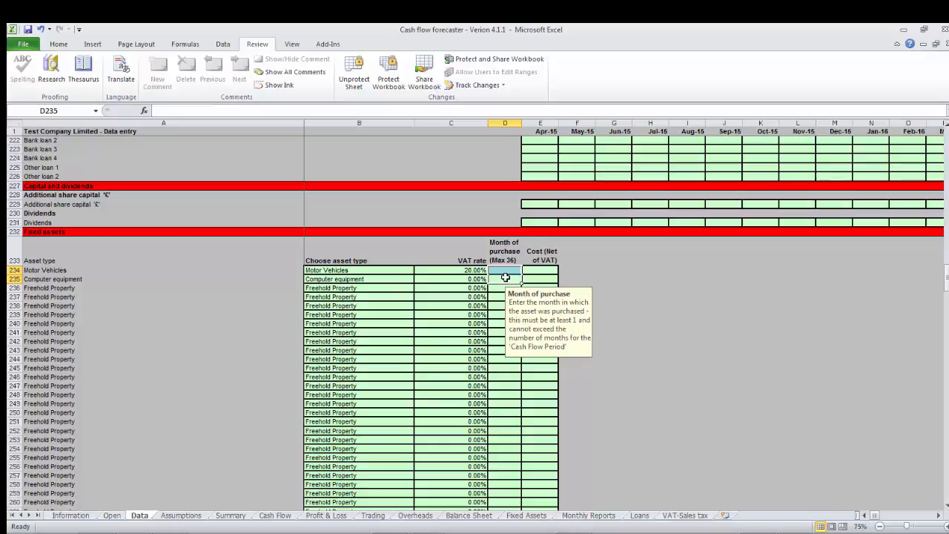
pyautogui.write('2')
pyautogui.press('Return')
pyautogui.write('2')
pyautogui.press('Tab')
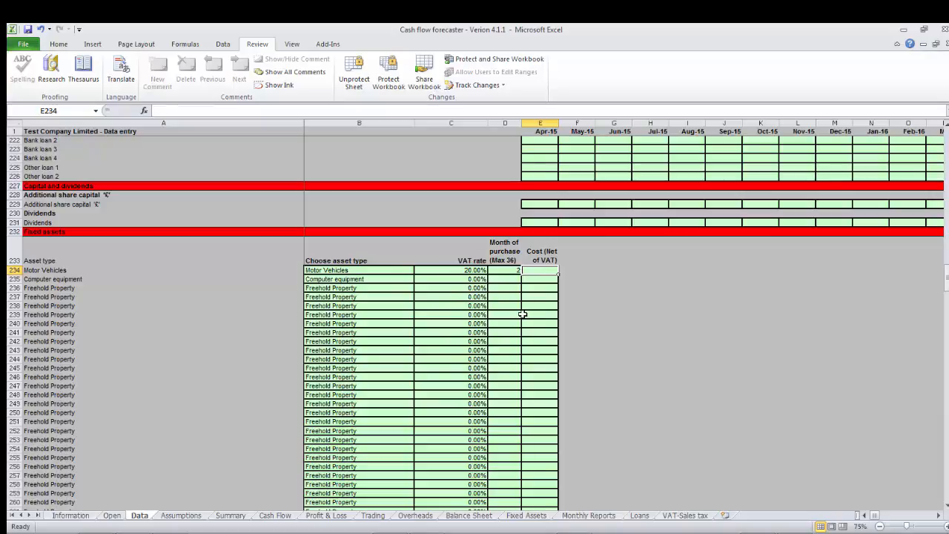
pyautogui.write('20000')
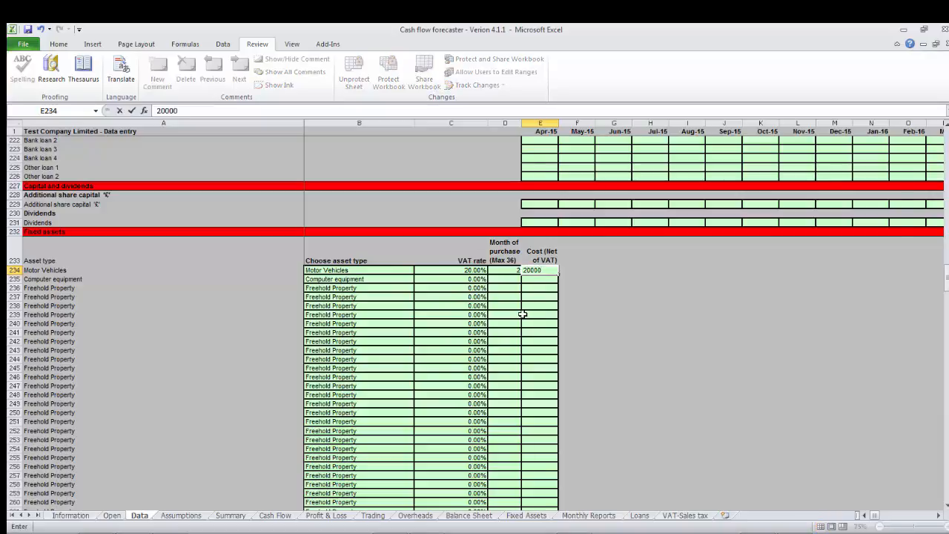
pyautogui.press('Return')
# Review the Motor Vehicles cost and monthly depreciation for May-15 on the Fixed Assets sheet.
pyautogui.click(526, 515)
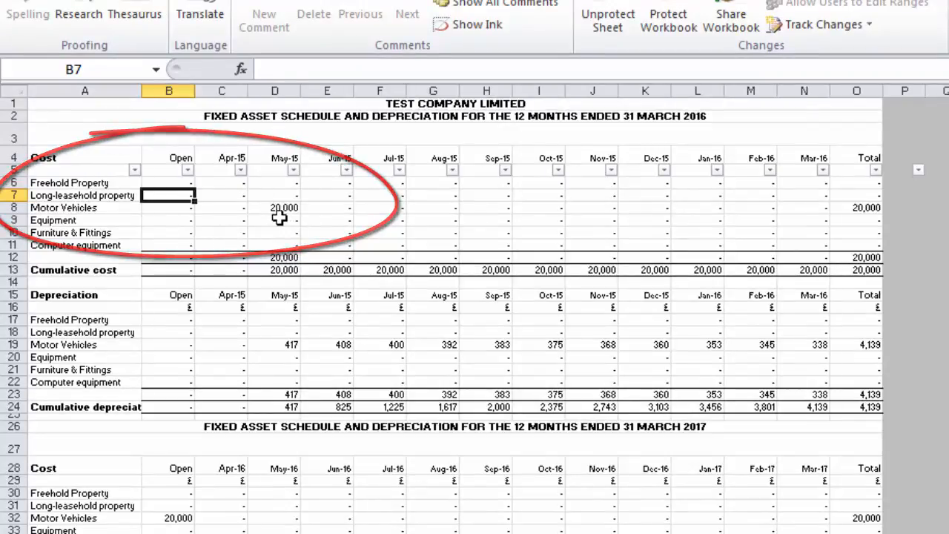
pyautogui.moveTo(277, 218); pyautogui.dragTo(272, 343)
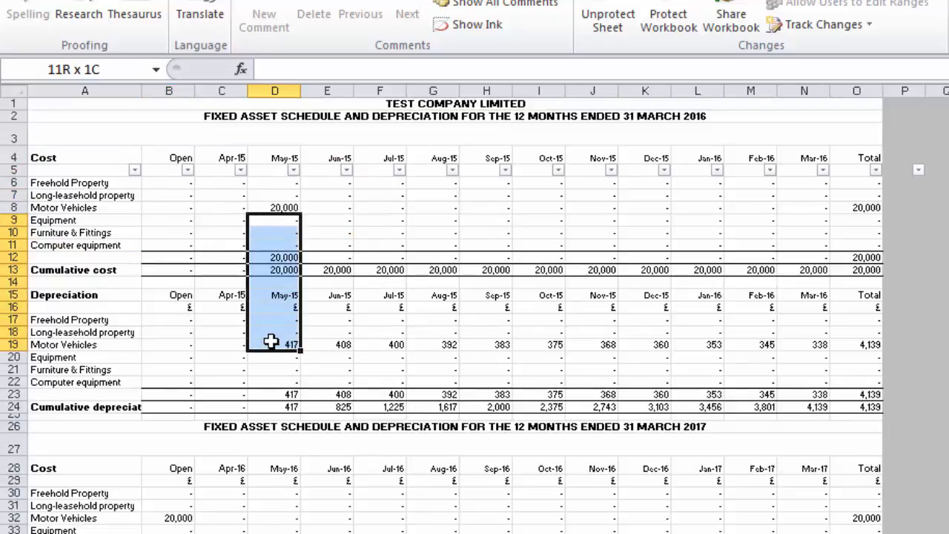
pyautogui.click(272, 342)
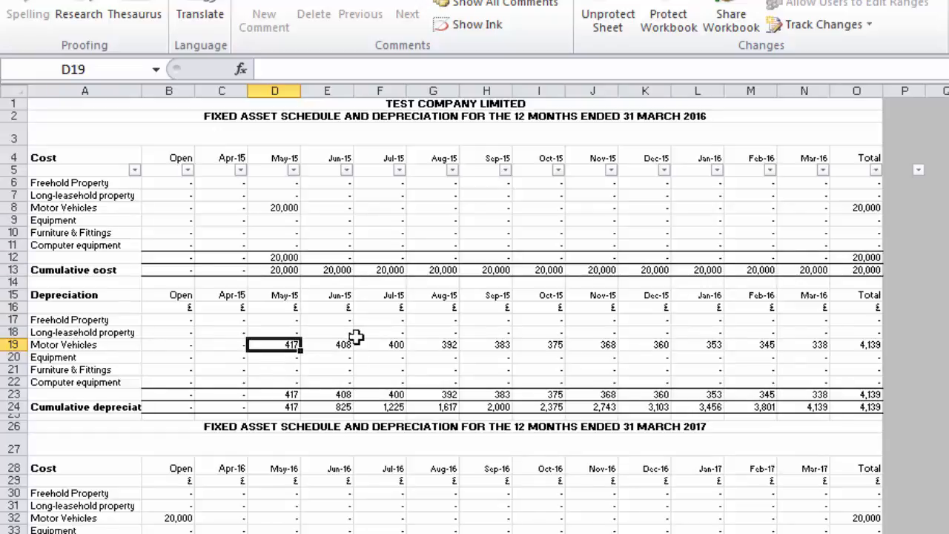
# Examine the depreciation rate options for Motor Vehicles under Fixed asset depreciation on the Information sheet, leaving the rate as it is.
pyautogui.click(160, 532)
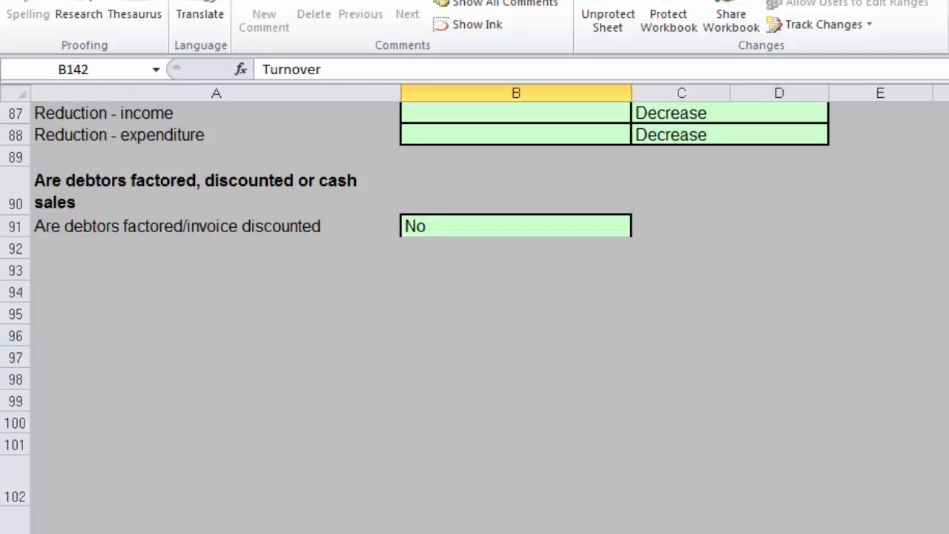
pyautogui.scroll(-8, 751, 328)
pyautogui.press('Up')
pyautogui.press('Up')
pyautogui.press('Up')
pyautogui.press('Up')
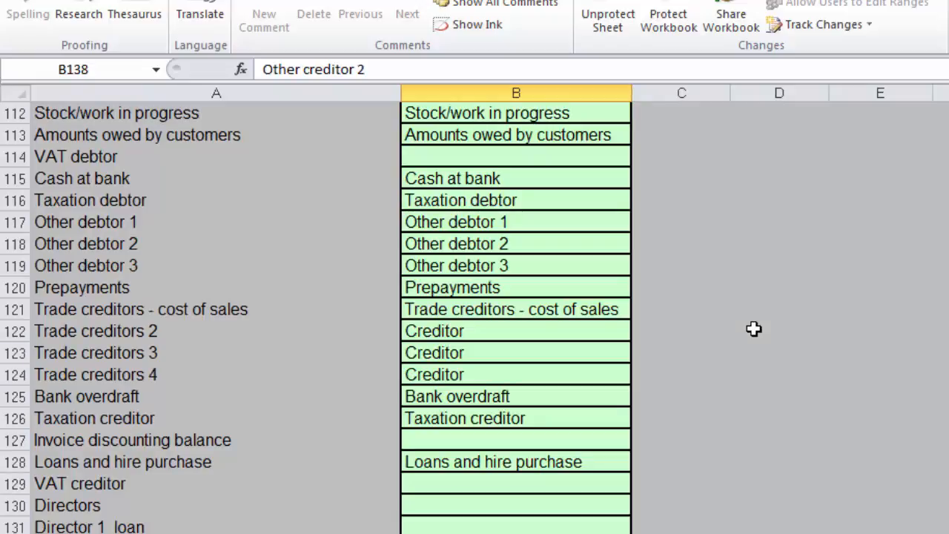
pyautogui.press('Up')
pyautogui.press('Up')
pyautogui.press('Up')
pyautogui.press('Up')
pyautogui.press('Up')
pyautogui.press('Up')
pyautogui.press('Up')
pyautogui.press('Up')
pyautogui.press('Up')
pyautogui.press('Up')
pyautogui.press('Up')
pyautogui.press('Up')
pyautogui.press('Up')
pyautogui.press('Up')
pyautogui.press('Up')
pyautogui.press('Up')
pyautogui.press('Up')
pyautogui.press('Up')
pyautogui.press('Up')
pyautogui.press('Up')
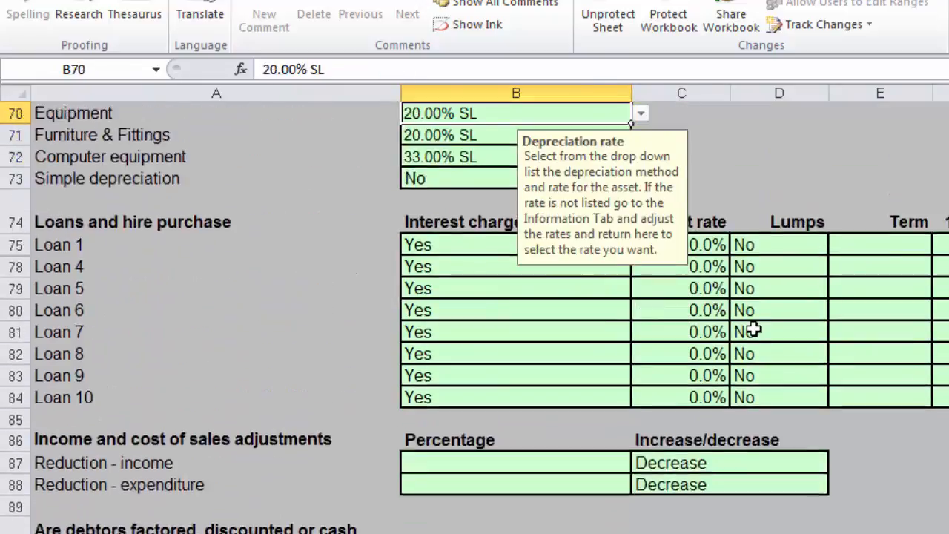
pyautogui.press('Up')
pyautogui.press('Up')
pyautogui.press('Up')
pyautogui.press('Up')
pyautogui.press('Up')
pyautogui.press('Up')
pyautogui.press('Up')
pyautogui.press('Up')
pyautogui.press('Up')
pyautogui.press('Up')
pyautogui.press('Up')
pyautogui.press('Up')
pyautogui.press('Up')
pyautogui.press('Up')
pyautogui.press('Up')
pyautogui.press('Up')
pyautogui.press('Up')
pyautogui.press('Down')
pyautogui.press('Down')
pyautogui.press('Down')
pyautogui.press('Down')
pyautogui.press('Down')
pyautogui.press('Down')
pyautogui.press('Down')
pyautogui.press('Down')
pyautogui.press('Down')
pyautogui.press('Down')
pyautogui.press('Down')
pyautogui.press('Down')
pyautogui.press('Down')
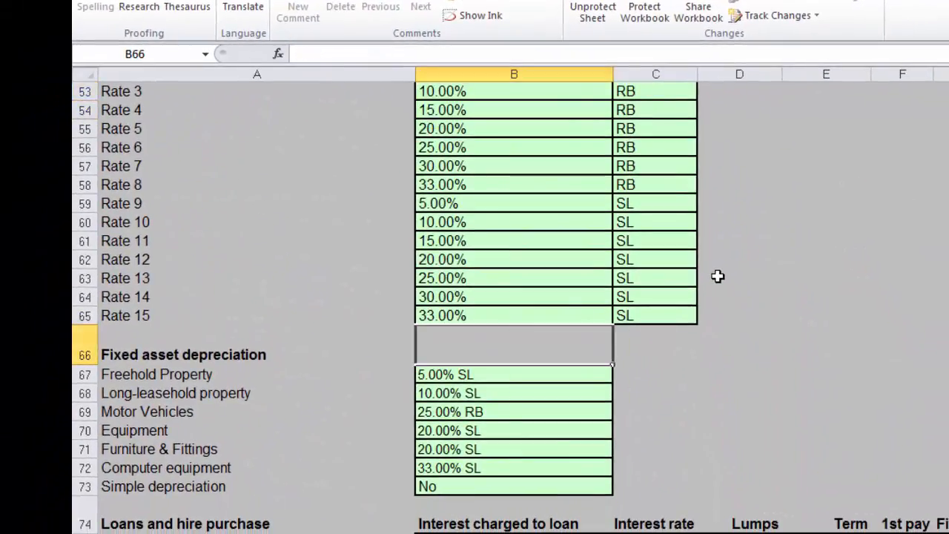
pyautogui.press('Down')
pyautogui.press('Down')
pyautogui.press('Down')
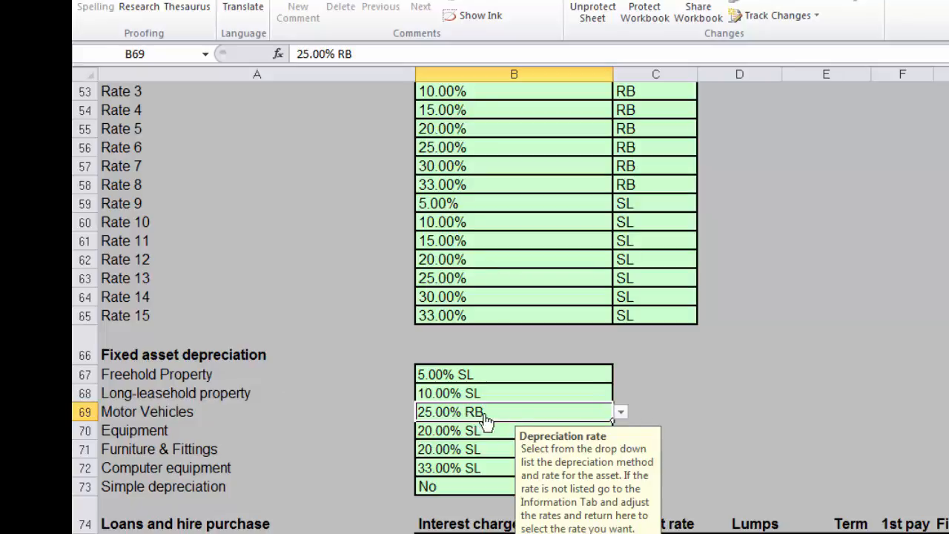
pyautogui.click(620, 412)
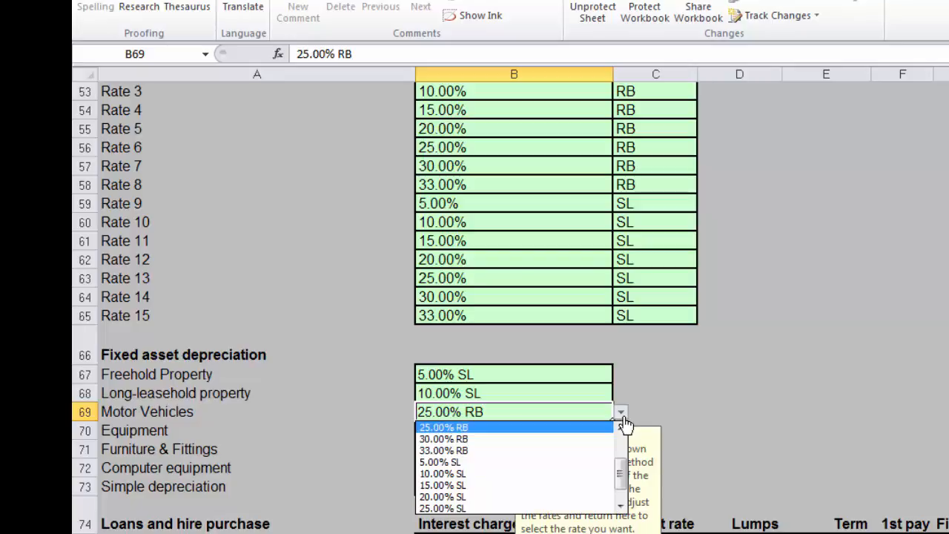
pyautogui.press('Escape')
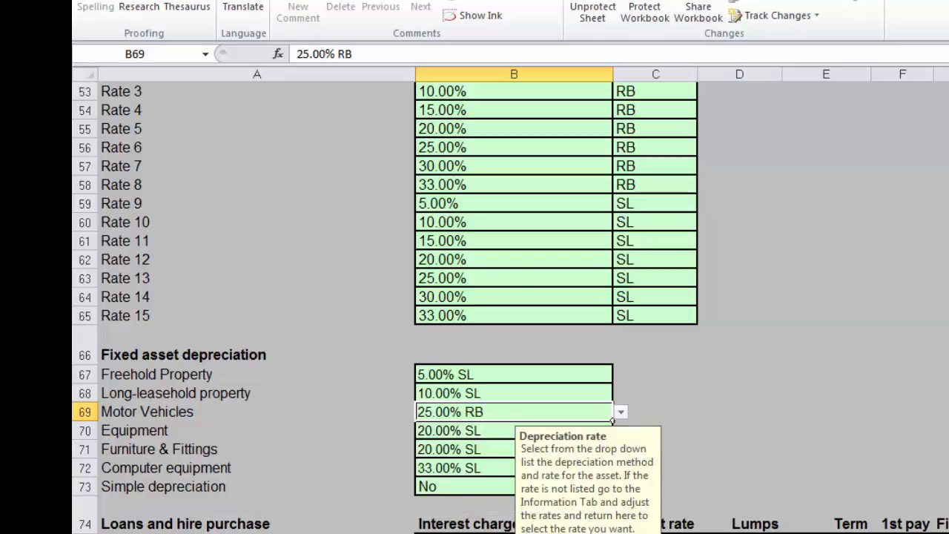
# Review how the vehicle's cost and depreciation flow through the Fixed Assets, Balance Sheet and Profit & Loss sheets.
pyautogui.hotkey('ctrl', 'pagedown')
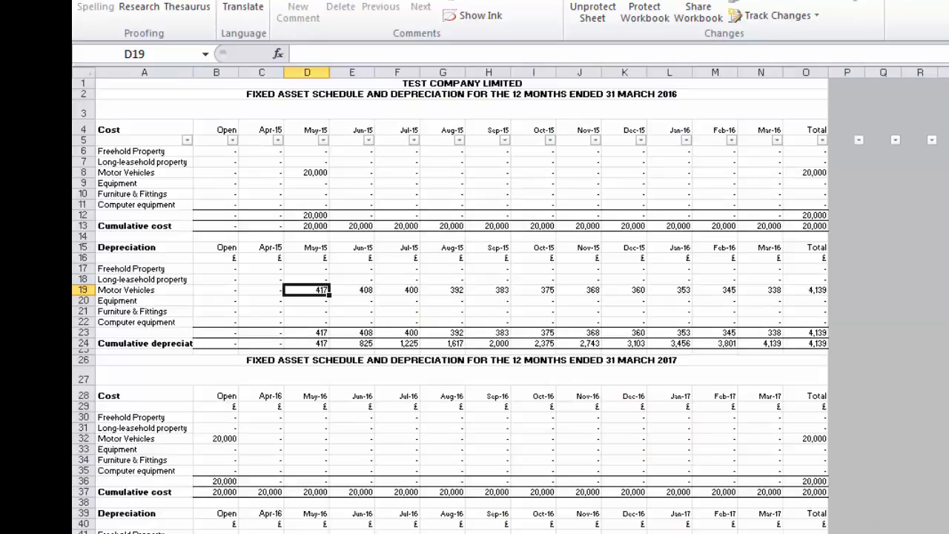
pyautogui.hotkey('ctrl', 'pagedown')
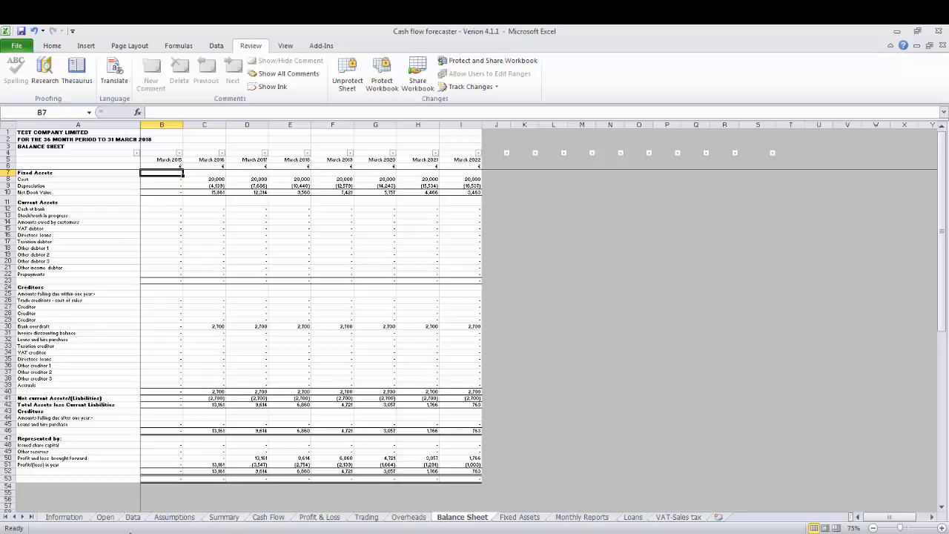
pyautogui.click(312, 518)
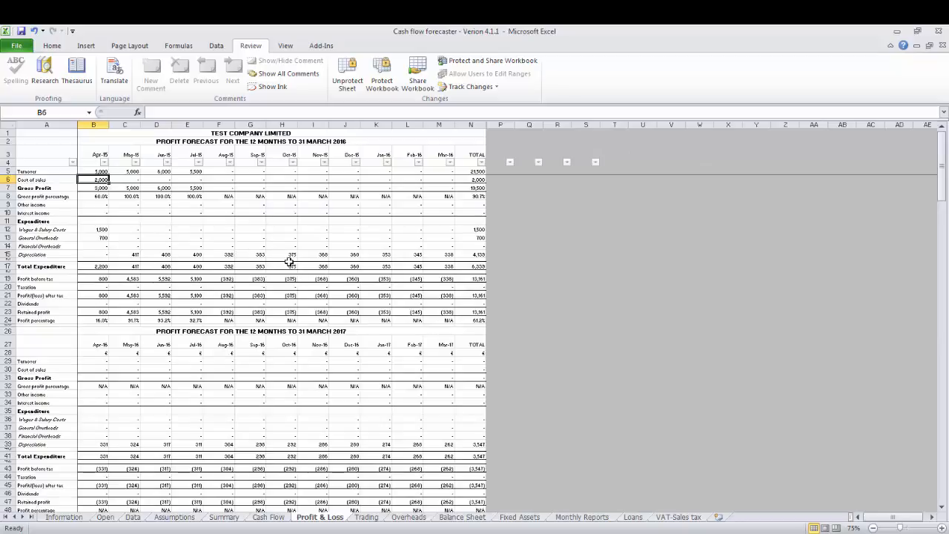
# Return to the Data sheet and examine the Other debtors and Prepayments entry rows below the fixed assets.
pyautogui.click(132, 517)
pyautogui.press('Down')
pyautogui.press('Down')
pyautogui.press('Down')
pyautogui.press('Down')
pyautogui.press('Down')
pyautogui.press('Down')
pyautogui.press('Down')
pyautogui.press('Down')
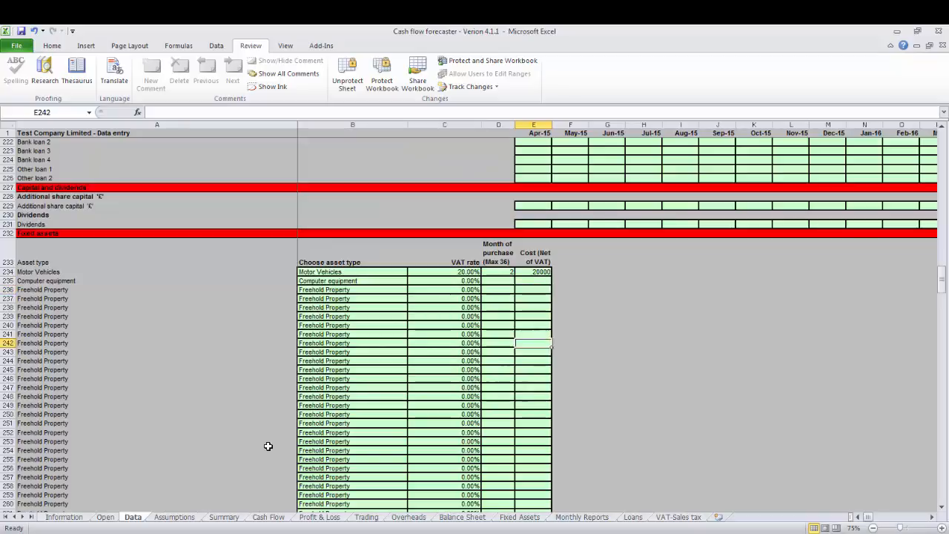
pyautogui.press('Down')
pyautogui.press('Down')
pyautogui.press('Down')
pyautogui.press('Down')
pyautogui.press('Down')
pyautogui.press('Down')
pyautogui.press('Down')
pyautogui.press('Down')
pyautogui.press('Down')
pyautogui.press('Down')
pyautogui.press('Down')
pyautogui.press('Down')
pyautogui.press('Down')
pyautogui.press('Down')
pyautogui.press('Down')
pyautogui.press('Down')
pyautogui.press('Down')
pyautogui.press('Down')
pyautogui.press('Down')
pyautogui.press('Down')
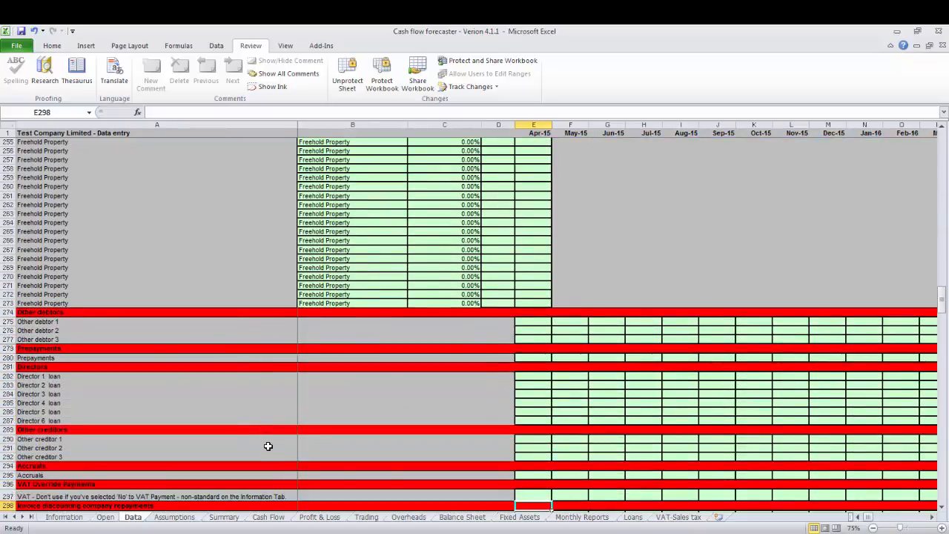
pyautogui.click(538, 356)
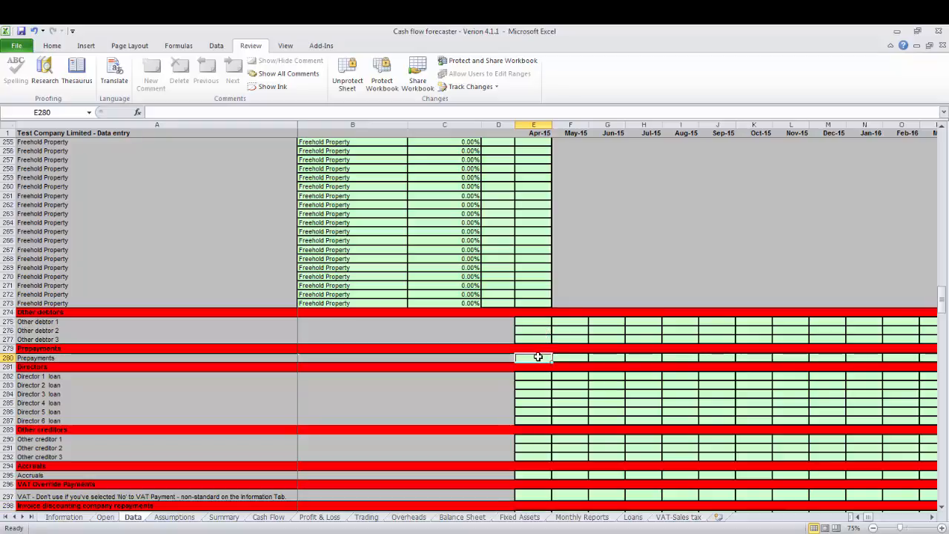
# Examine the Director loan entry rows in the Directors section.
pyautogui.press('Down')
pyautogui.press('Down')
pyautogui.press('Down')
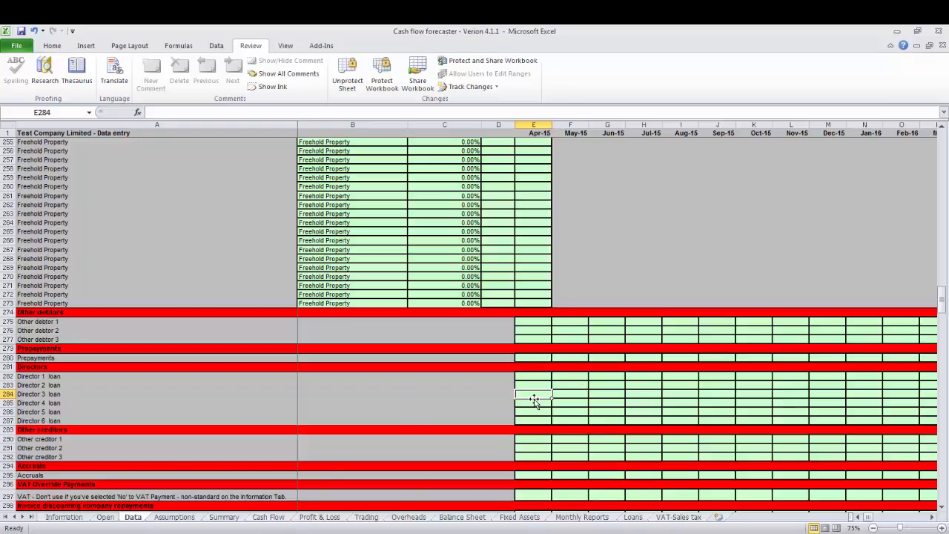
# Examine the Other creditors entry rows and the start of the Accruals section.
pyautogui.press('Down')
pyautogui.press('Down')
pyautogui.press('Down')
pyautogui.press('Down')
pyautogui.press('Down')
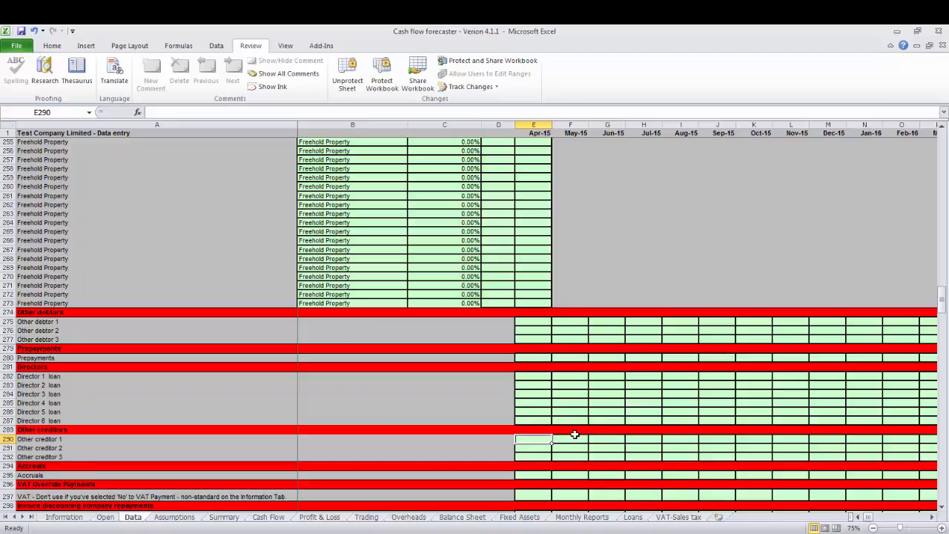
pyautogui.press('Down')
pyautogui.press('Down')
pyautogui.press('Down')
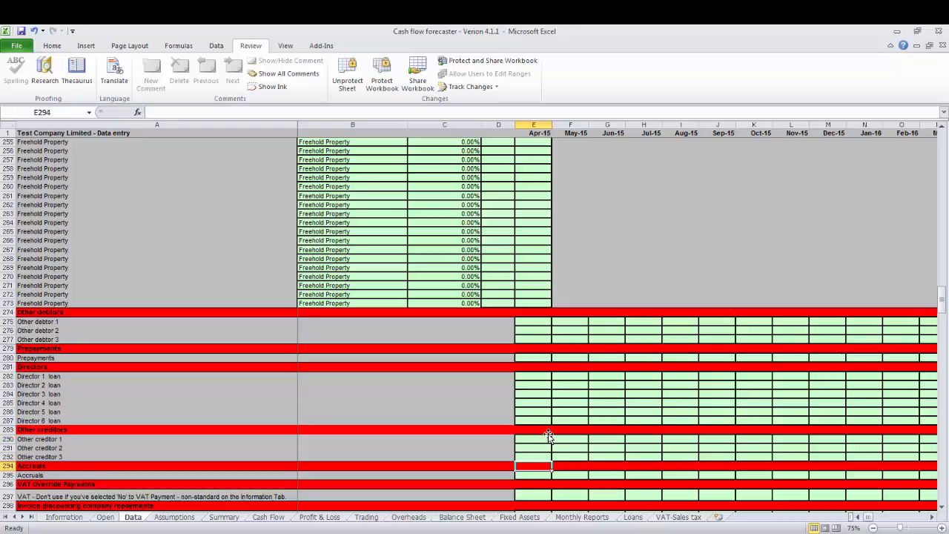
# Examine the Accruals, VAT Override Payments, invoice discounting and quarterly corporation tax entry rows at the end of the Data sheet.
pyautogui.press('Down')
pyautogui.press('Down')
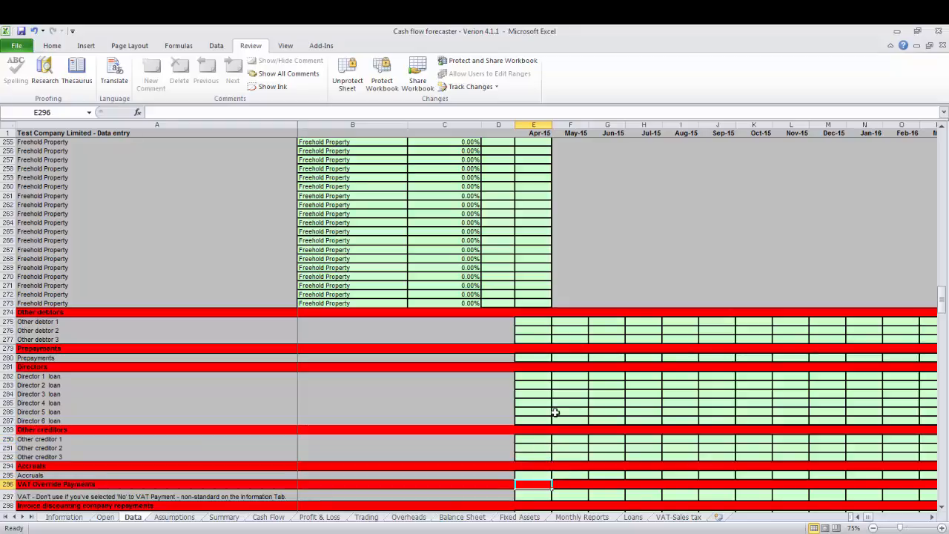
pyautogui.press('Down')
pyautogui.press('Down')
pyautogui.press('Down')
pyautogui.press('Down')
pyautogui.press('Down')
pyautogui.press('Down')
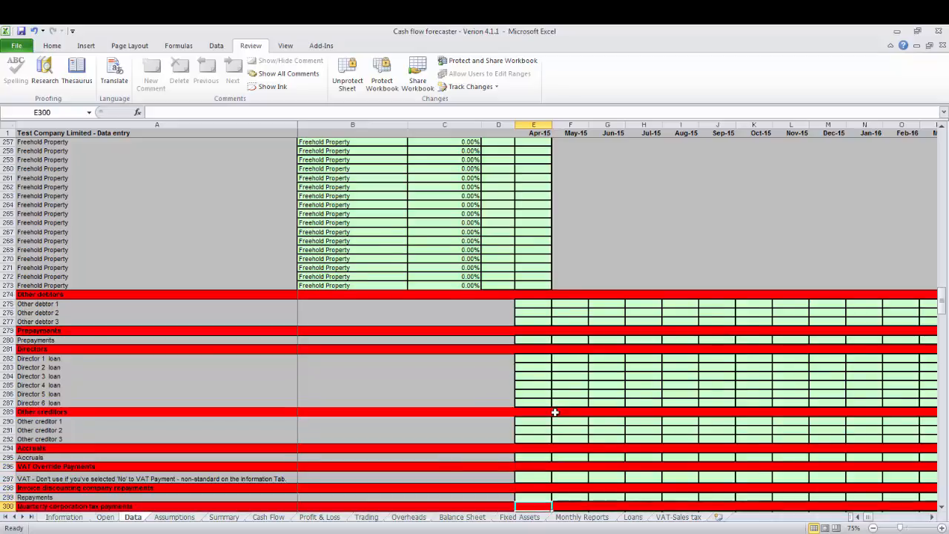
pyautogui.press('Up')
pyautogui.press('Up')
pyautogui.press('Up')
pyautogui.press('Up')
pyautogui.press('Up')
pyautogui.press('Up')
pyautogui.press('Up')
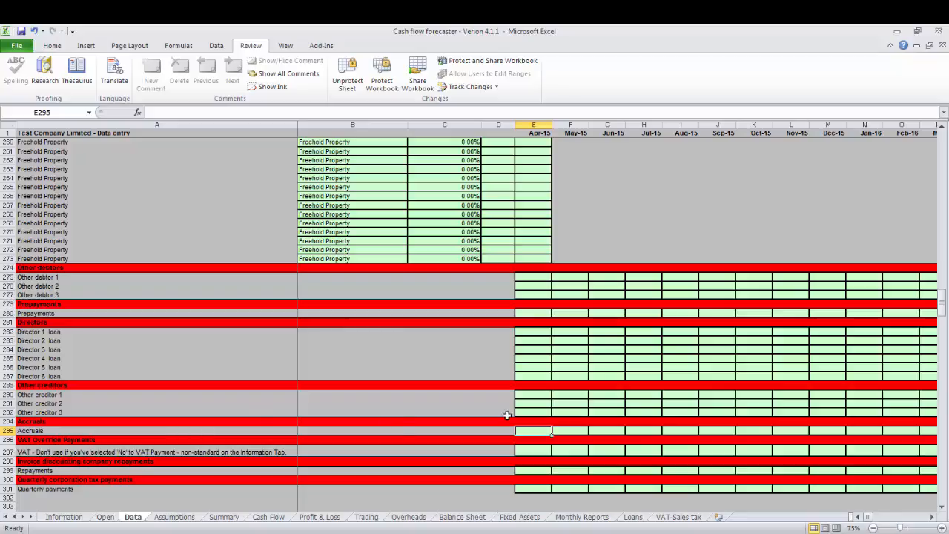
pyautogui.click(532, 450)
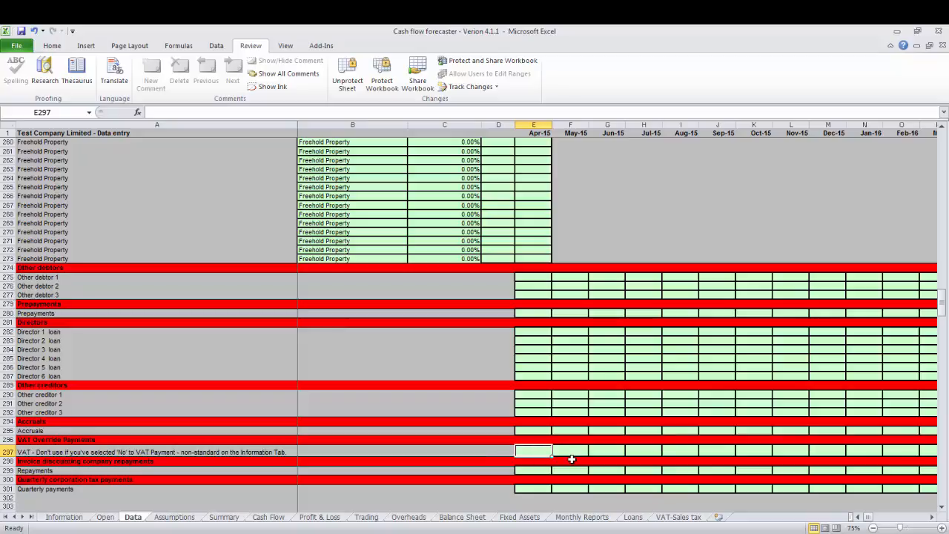
# On the Information sheet, set the VAT override for non-standard VAT payments to Yes.
pyautogui.click(63, 518)
pyautogui.press('Up')
pyautogui.press('Up')
pyautogui.press('Up')
pyautogui.press('Up')
pyautogui.press('Up')
pyautogui.press('Up')
pyautogui.press('Up')
pyautogui.press('Up')
pyautogui.press('Up')
pyautogui.press('Up')
pyautogui.press('Up')
pyautogui.press('Up')
pyautogui.press('Up')
pyautogui.press('Up')
pyautogui.press('Up')
pyautogui.press('Up')
pyautogui.press('Up')
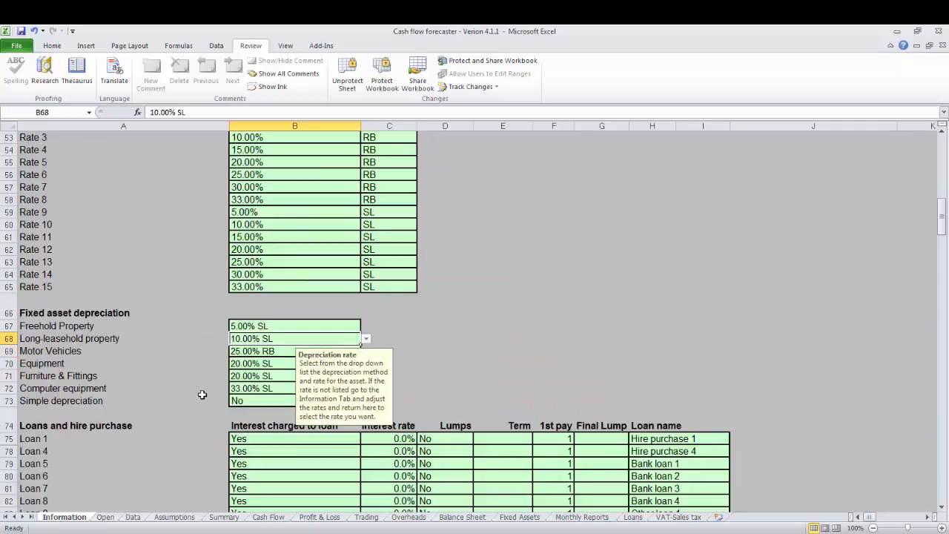
pyautogui.press('Up')
pyautogui.press('Up')
pyautogui.press('Up')
pyautogui.press('Up')
pyautogui.press('Up')
pyautogui.press('Up')
pyautogui.press('Up')
pyautogui.press('Up')
pyautogui.press('Up')
pyautogui.press('Up')
pyautogui.press('Up')
pyautogui.press('Up')
pyautogui.press('Up')
pyautogui.press('Up')
pyautogui.press('Up')
pyautogui.press('Up')
pyautogui.press('Up')
pyautogui.press('Up')
pyautogui.press('Up')
pyautogui.press('Up')
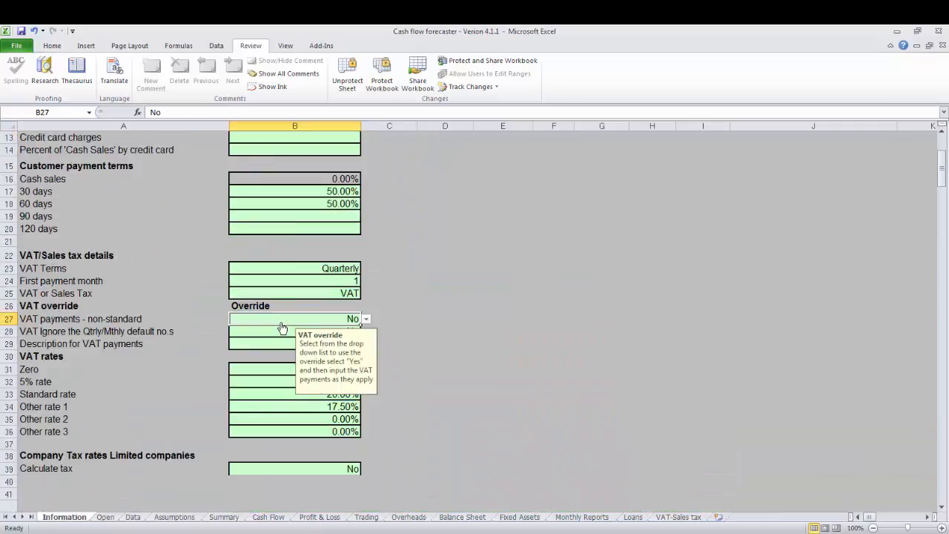
pyautogui.click(365, 319)
pyautogui.click(321, 330)
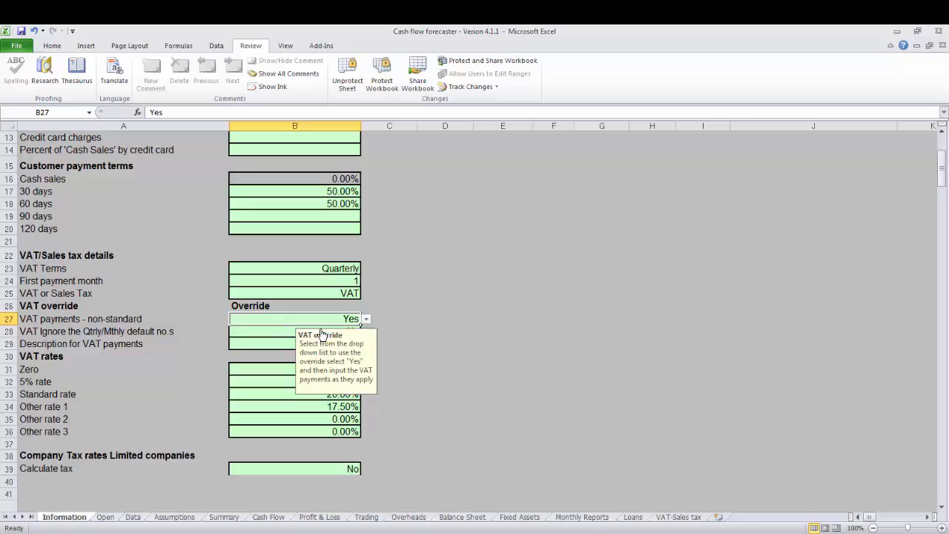
# Set the override for ignoring the quarterly/monthly default VAT numbers to Yes.
pyautogui.click(78, 332)
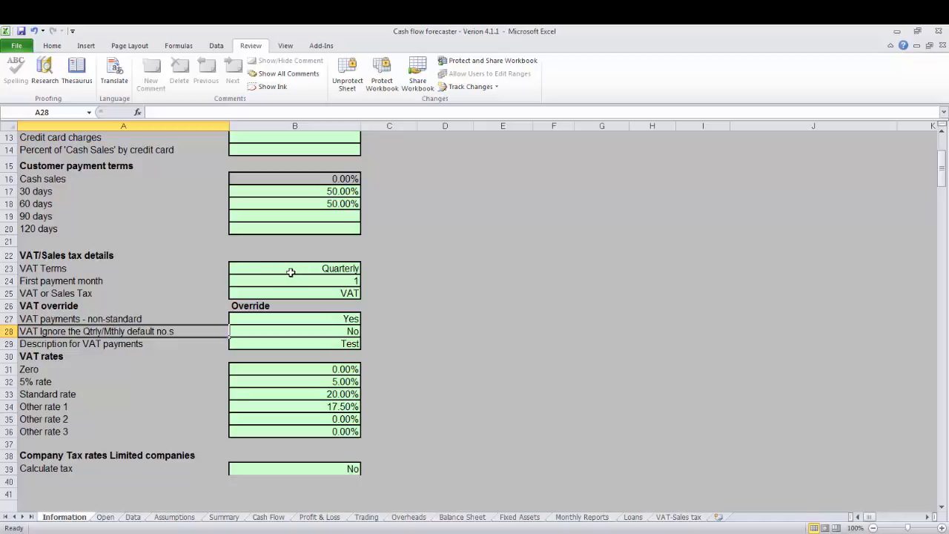
pyautogui.click(305, 329)
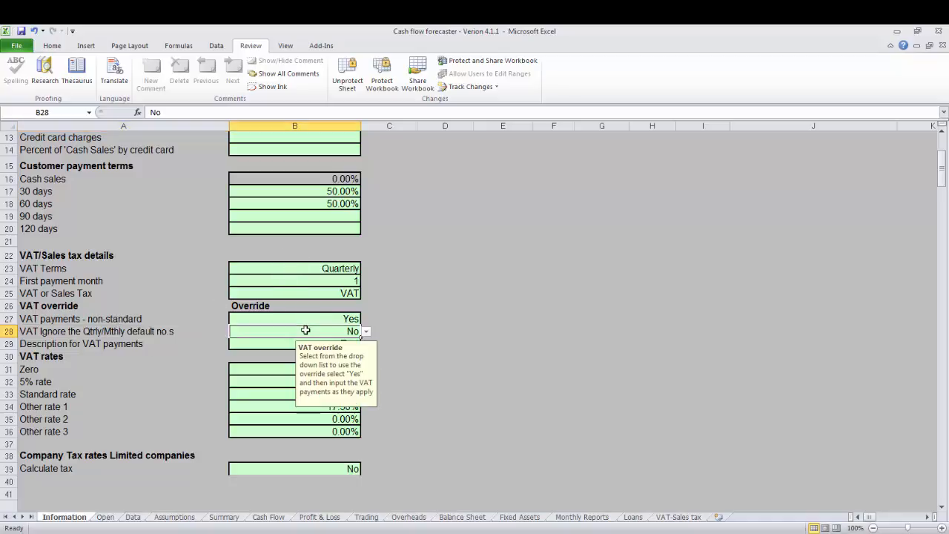
pyautogui.click(366, 331)
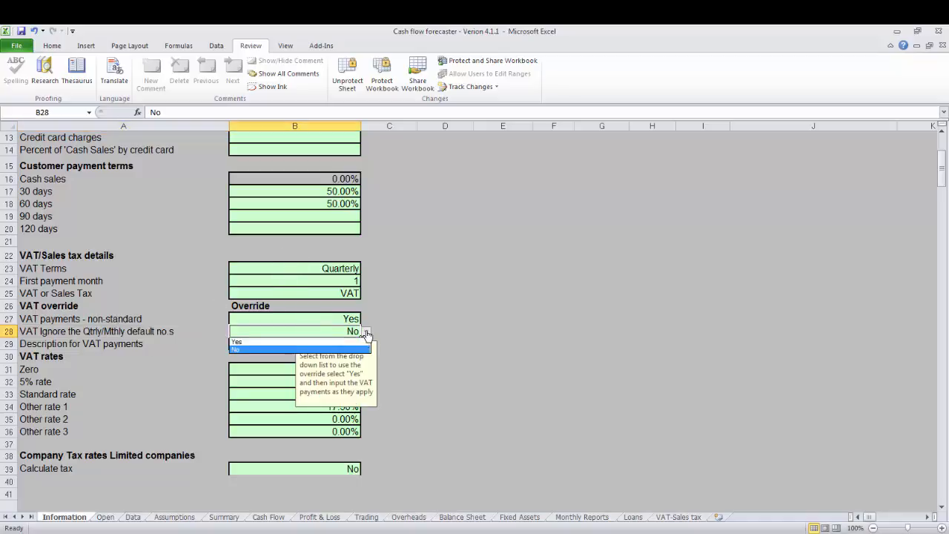
pyautogui.click(324, 341)
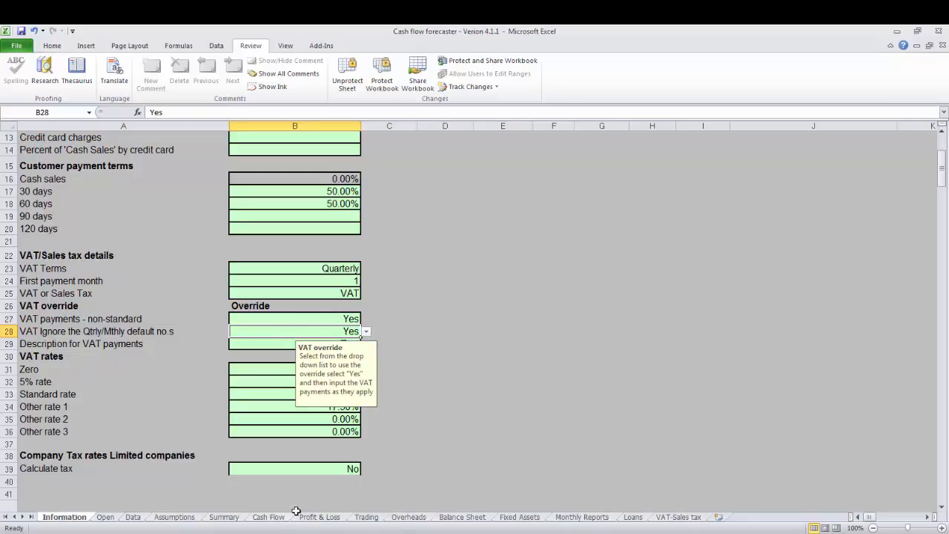
# Enter a VAT override payment of 1000 for Jun-15 on the Data sheet and check it on the Cash Flow sheet.
pyautogui.click(138, 516)
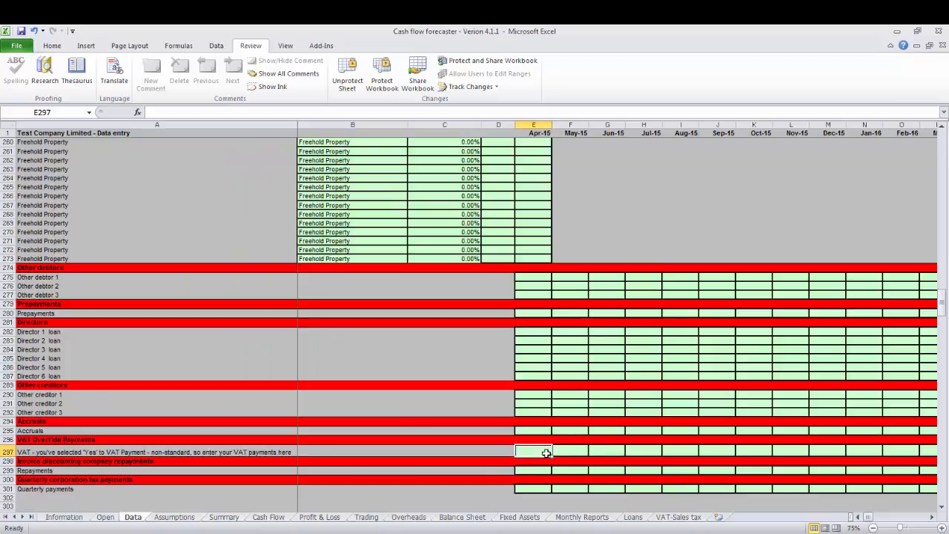
pyautogui.click(268, 517)
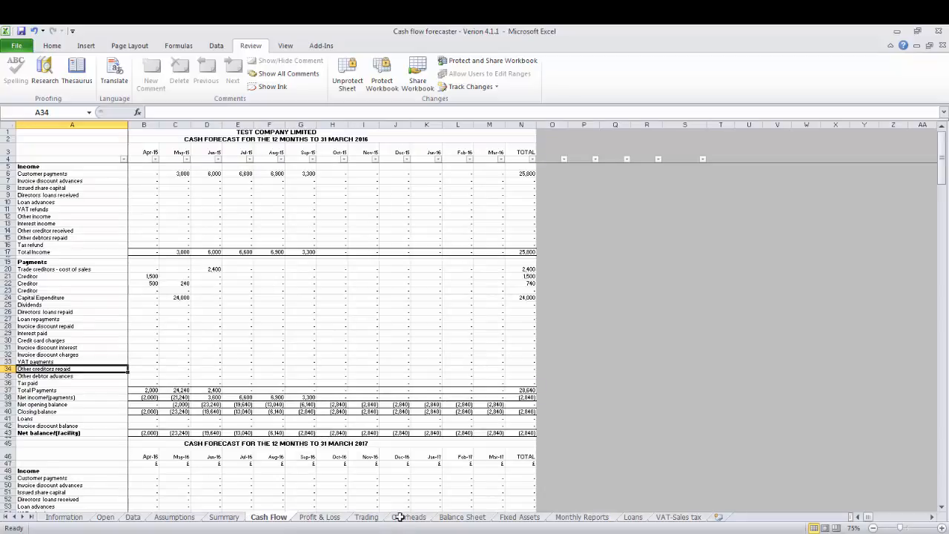
pyautogui.click(133, 516)
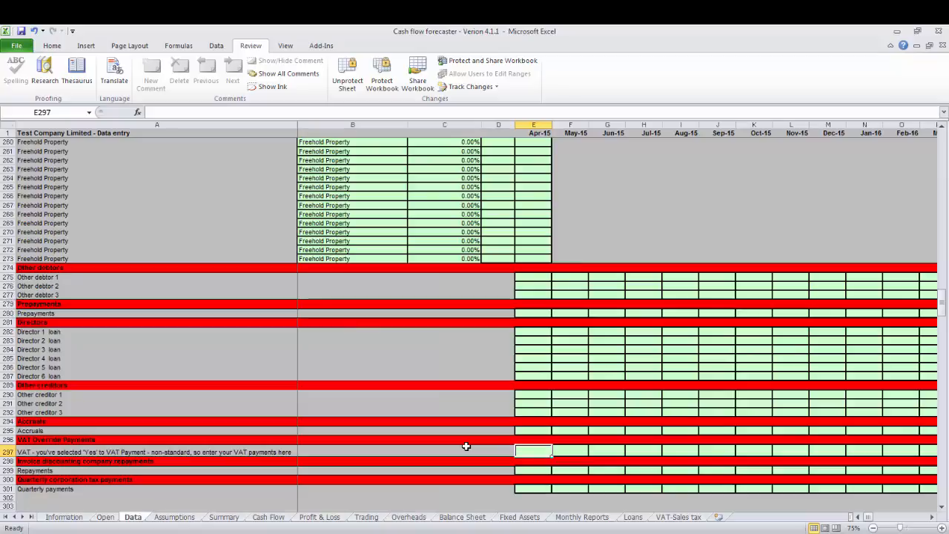
pyautogui.press('Right')
pyautogui.press('Right')
pyautogui.write('1000')
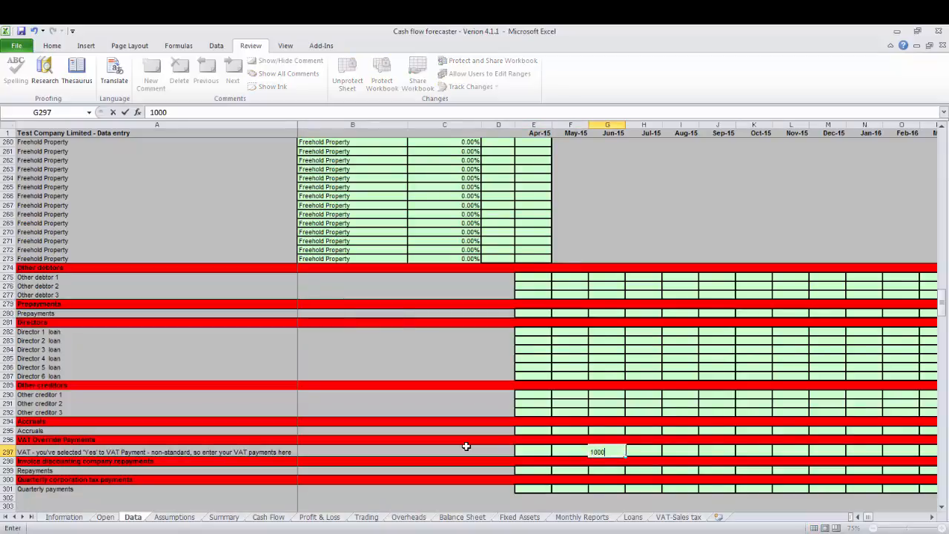
pyautogui.press('Return')
pyautogui.click(269, 519)
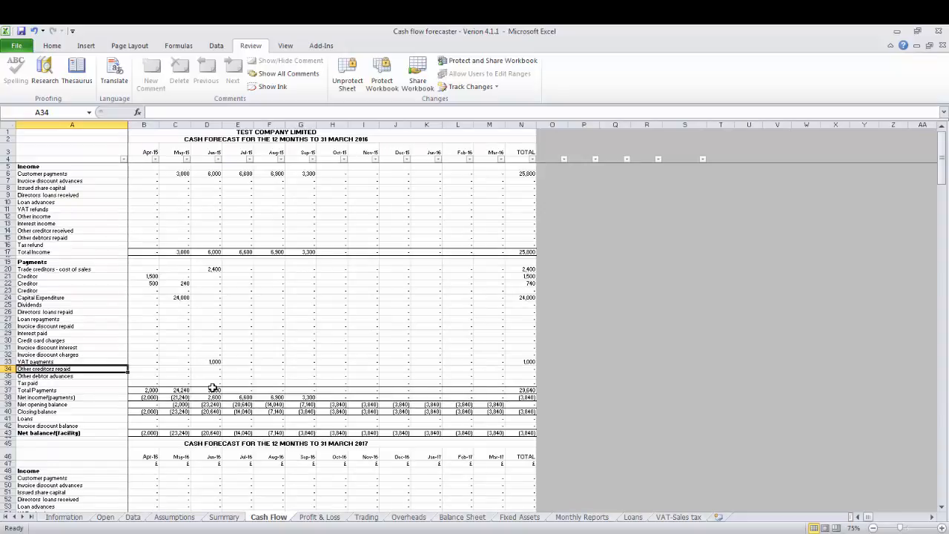
# Return to the Data sheet and examine the invoice discounting Repayments and quarterly corporation tax payment rows.
pyautogui.click(134, 516)
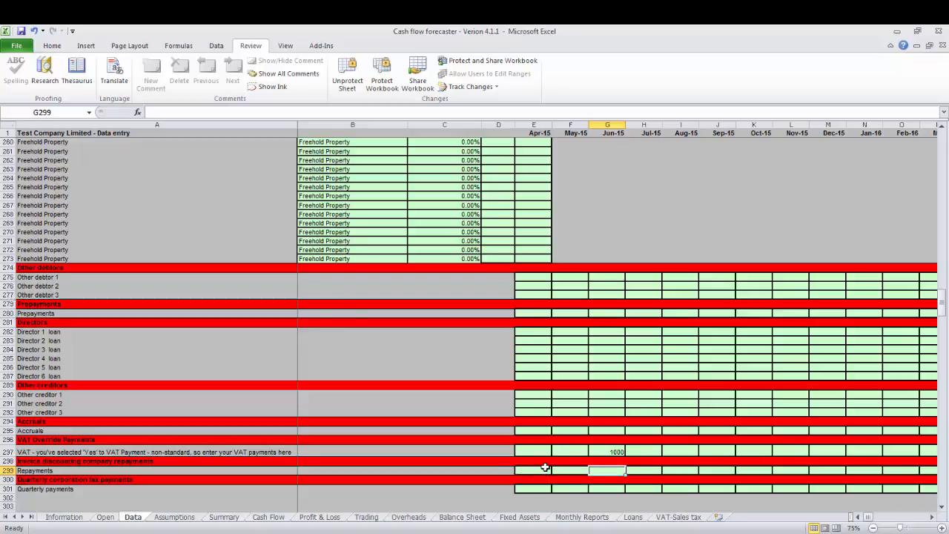
pyautogui.press('Left')
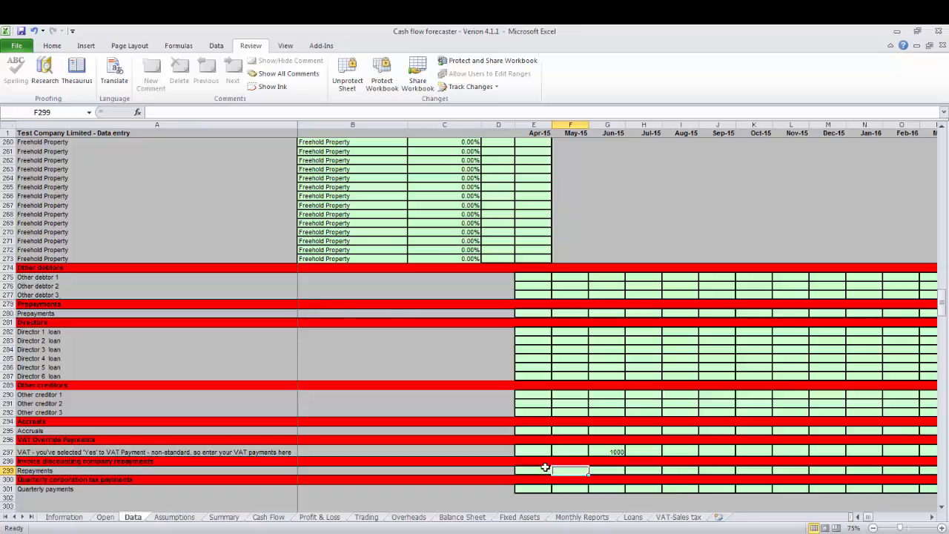
pyautogui.press('Down')
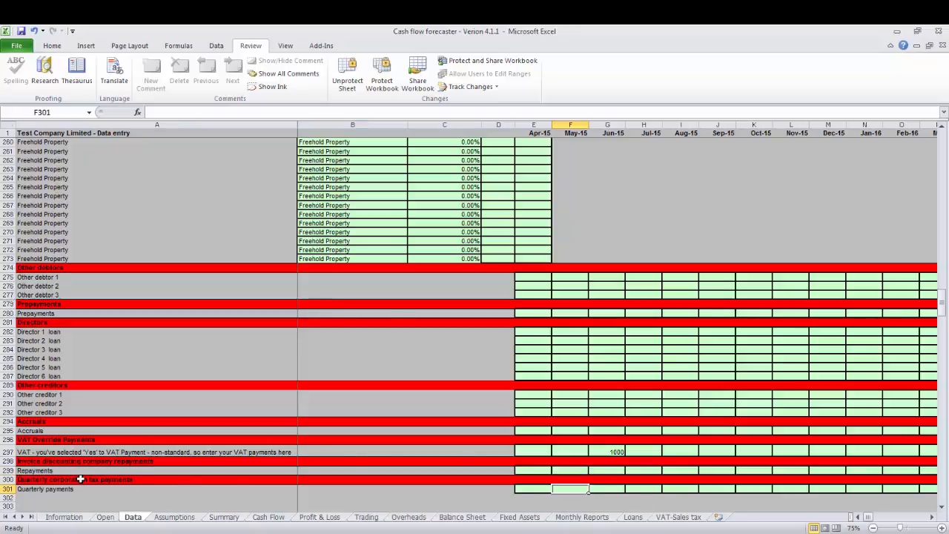
pyautogui.moveTo(81, 479); pyautogui.dragTo(108, 492)
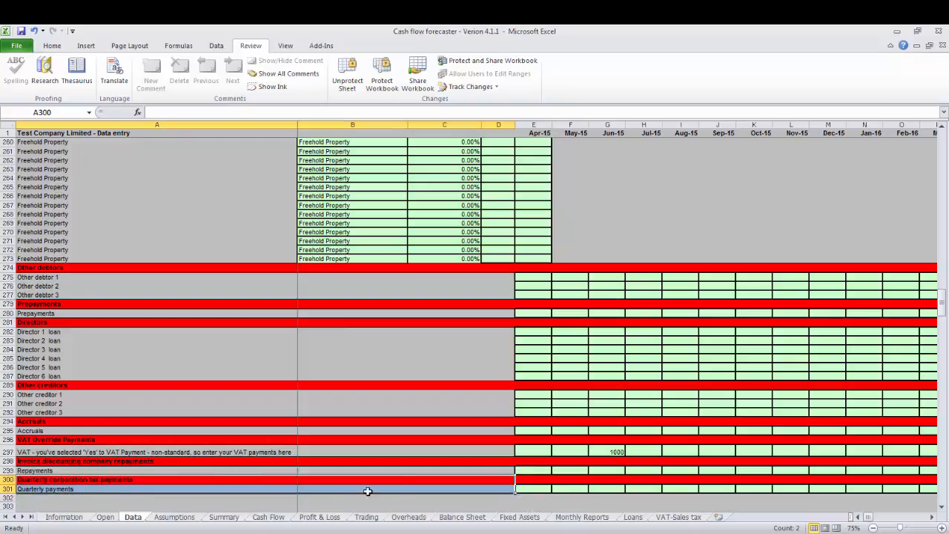
pyautogui.click(530, 489)
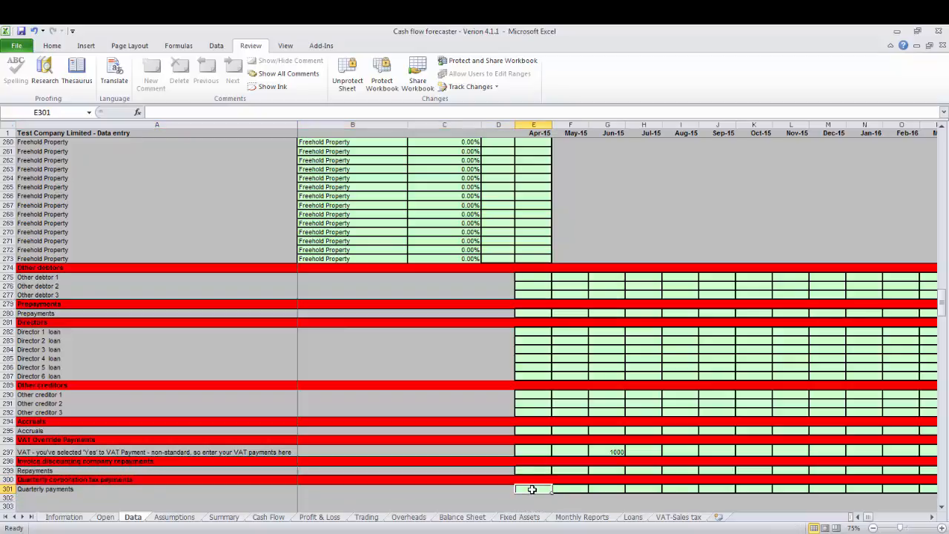
# Go back up the Data sheet past the fixed assets to the expenditure, cost of sales and sales type rows.
pyautogui.press('Up')
pyautogui.press('Up')
pyautogui.press('Up')
pyautogui.press('Up')
pyautogui.press('Up')
pyautogui.press('Up')
pyautogui.press('Up')
pyautogui.press('Up')
pyautogui.press('Up')
pyautogui.press('Up')
pyautogui.press('Up')
pyautogui.press('Up')
pyautogui.press('Up')
pyautogui.press('Up')
pyautogui.press('Up')
pyautogui.press('Up')
pyautogui.press('Up')
pyautogui.press('Up')
pyautogui.press('Up')
pyautogui.press('Up')
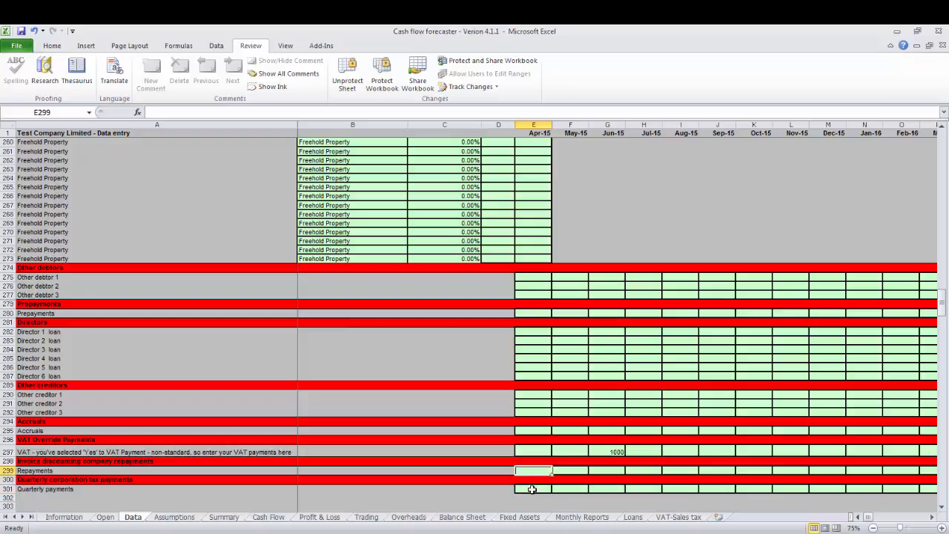
pyautogui.press('Up')
pyautogui.press('Up')
pyautogui.press('Up')
pyautogui.press('Up')
pyautogui.press('Up')
pyautogui.press('Up')
pyautogui.press('Up')
pyautogui.press('Up')
pyautogui.press('Up')
pyautogui.press('Up')
pyautogui.press('Up')
pyautogui.press('Up')
pyautogui.press('Up')
pyautogui.press('Up')
pyautogui.press('Up')
pyautogui.press('Up')
pyautogui.press('Up')
pyautogui.press('Up')
pyautogui.press('Up')
pyautogui.press('Up')
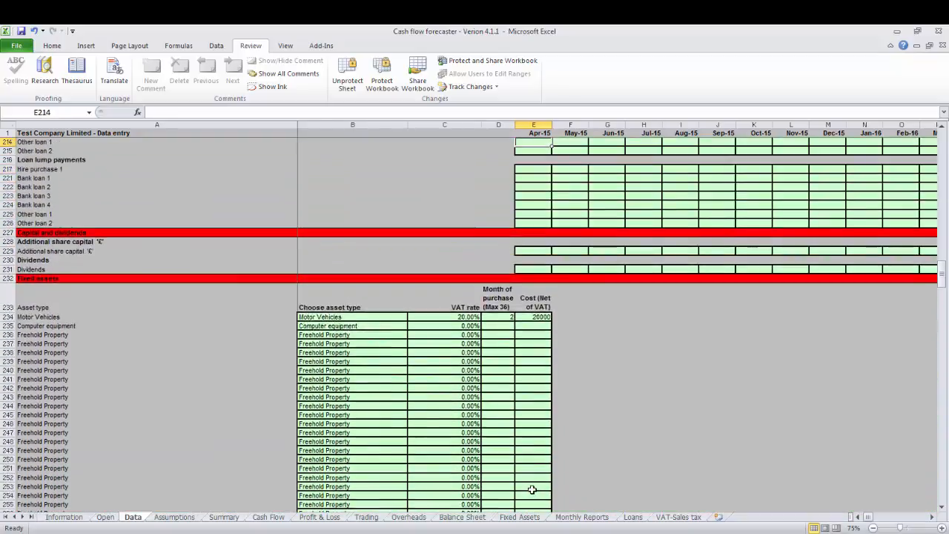
pyautogui.press('Up')
pyautogui.press('Up')
pyautogui.press('Up')
pyautogui.press('Up')
pyautogui.press('Up')
pyautogui.press('Up')
pyautogui.press('Up')
pyautogui.press('Up')
pyautogui.press('Up')
pyautogui.press('Up')
pyautogui.press('Up')
pyautogui.press('Up')
pyautogui.press('Up')
pyautogui.press('Up')
pyautogui.press('Up')
pyautogui.press('Up')
pyautogui.press('Up')
pyautogui.press('Up')
pyautogui.press('Up')
pyautogui.press('Up')
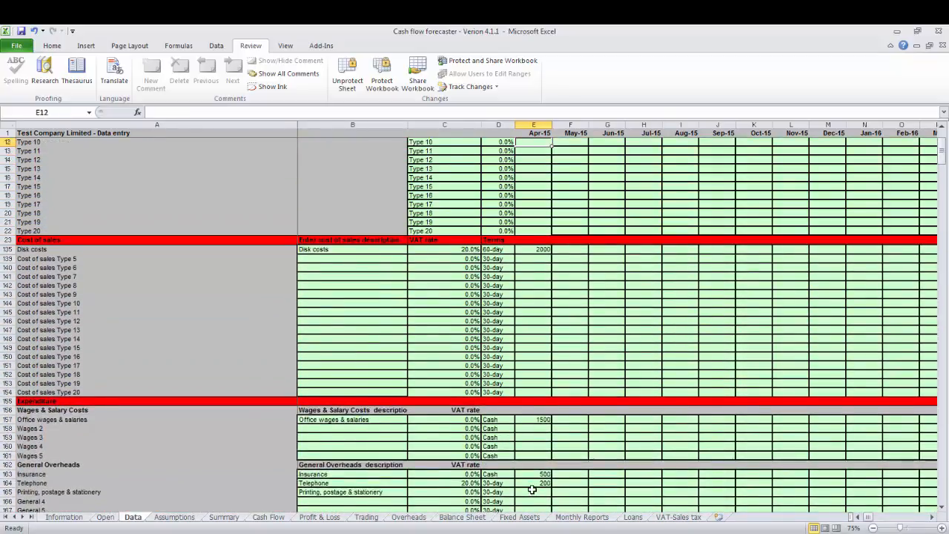